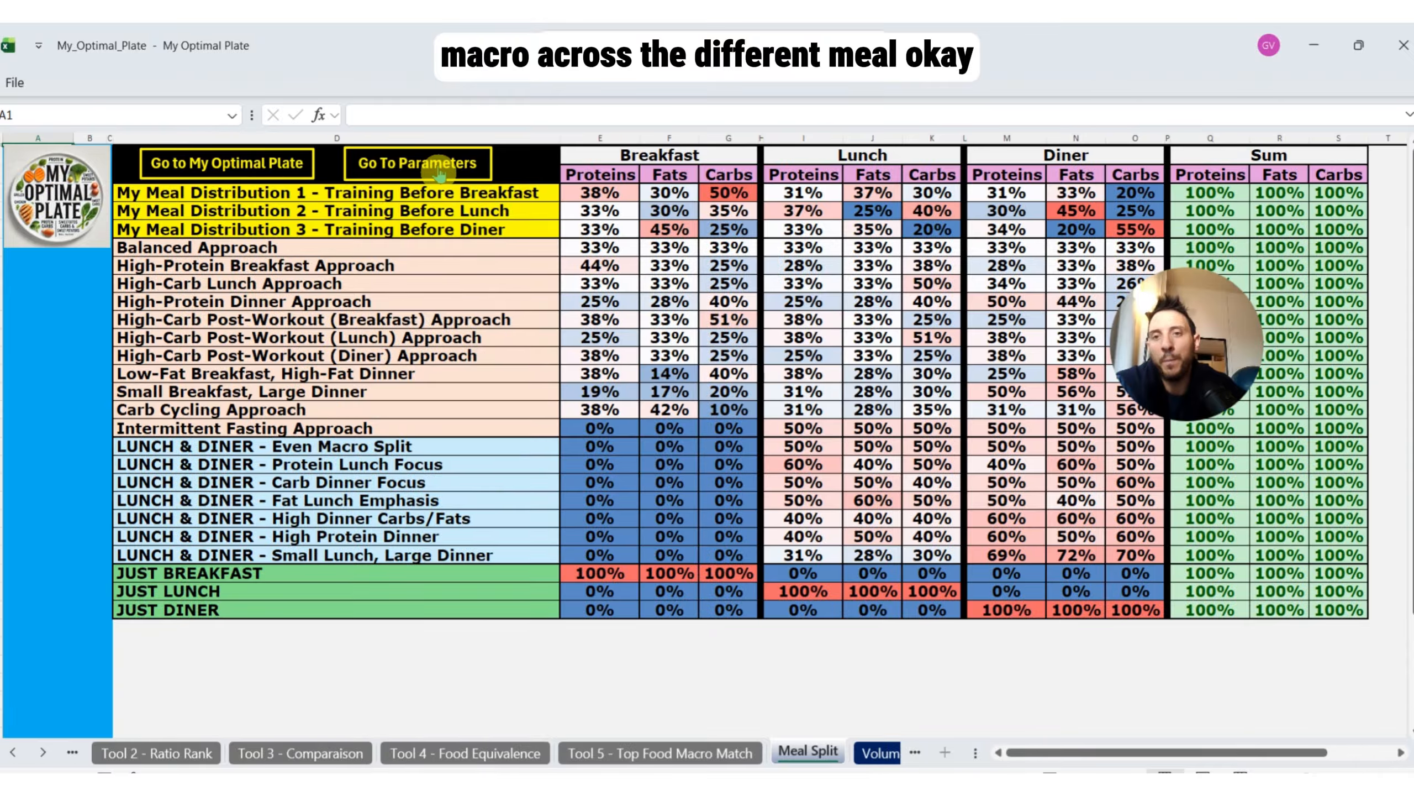
# Step: Check the Food Quantity options in the parameters and set Food Scaling to "9 – Balanced, fine accuracy"
pyautogui.scroll(-2, 399, 442)
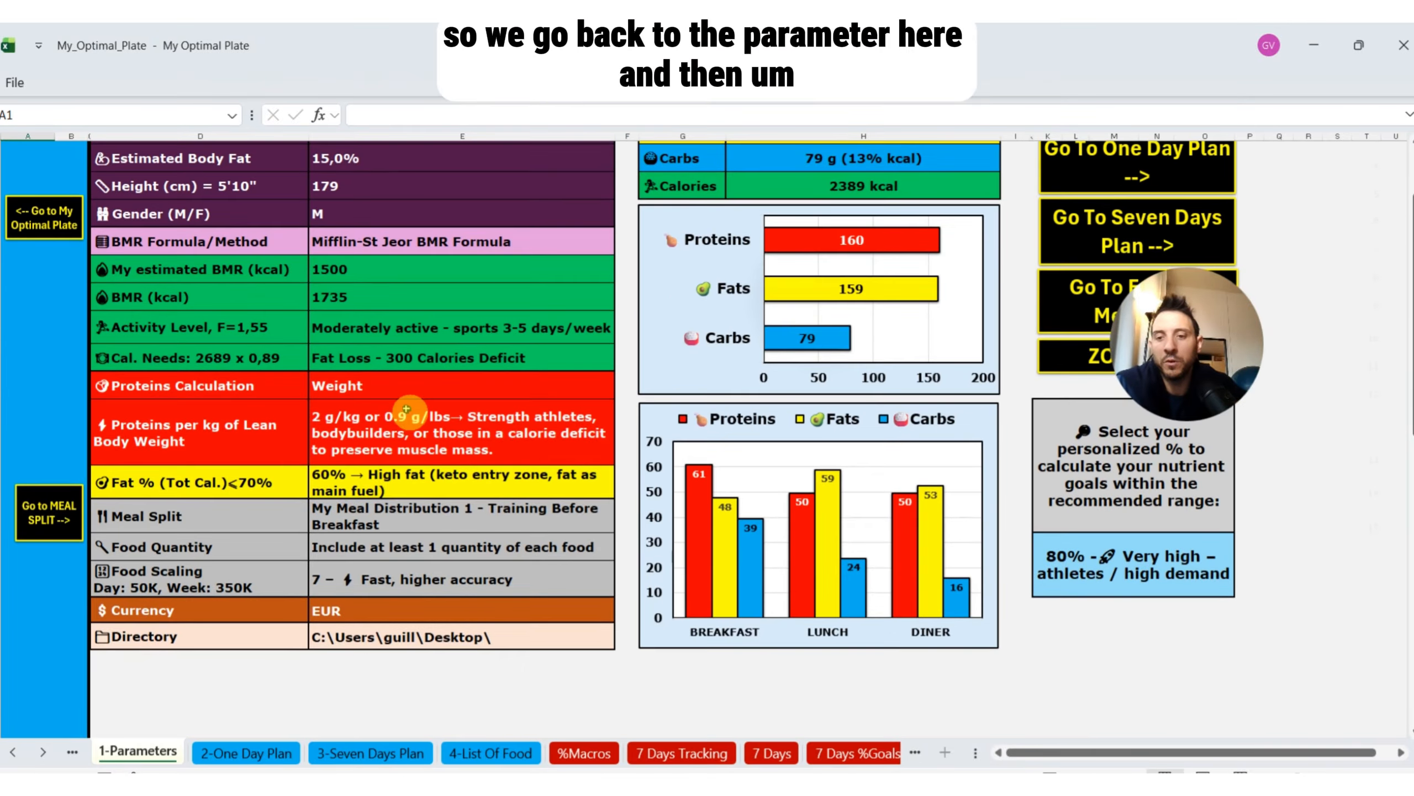
pyautogui.click(423, 553)
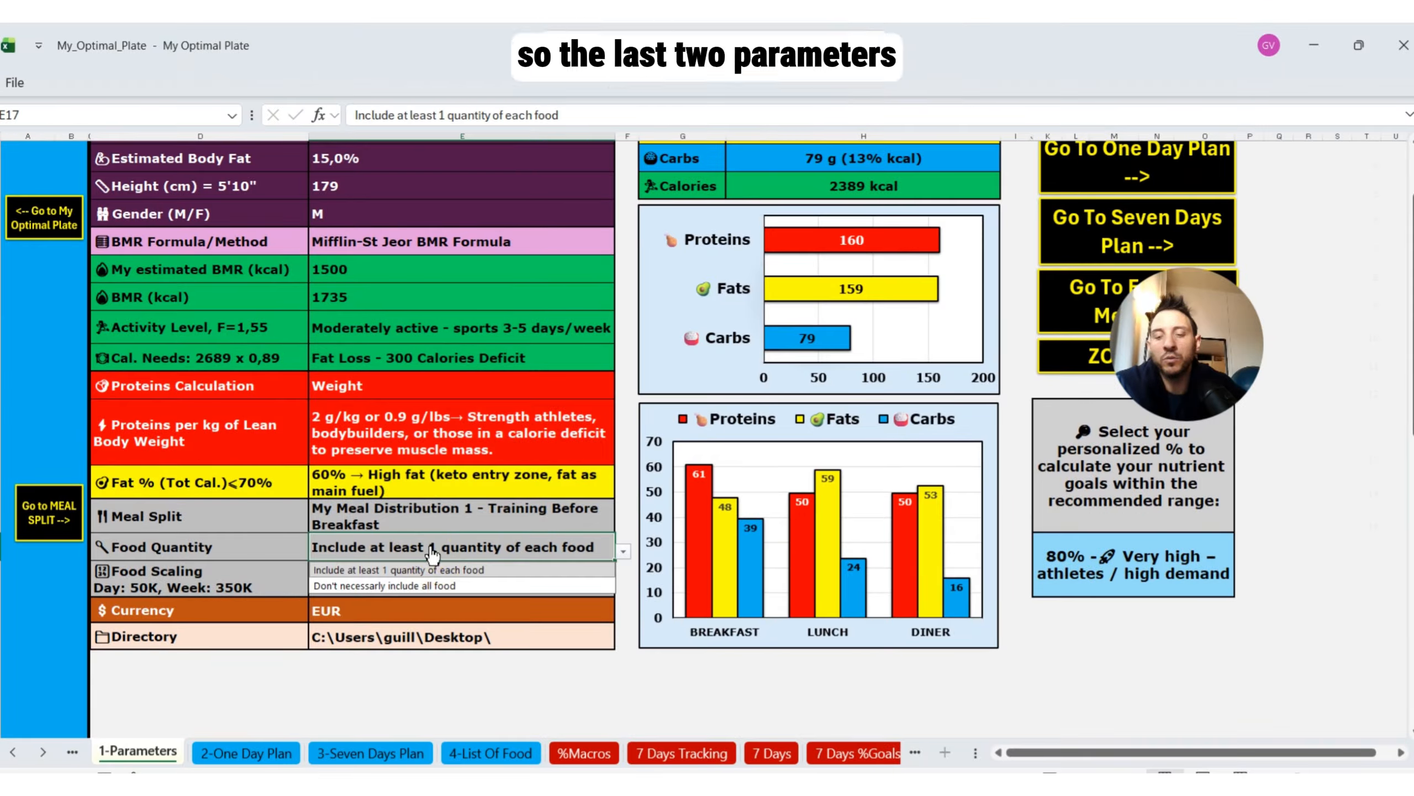
pyautogui.click(461, 553)
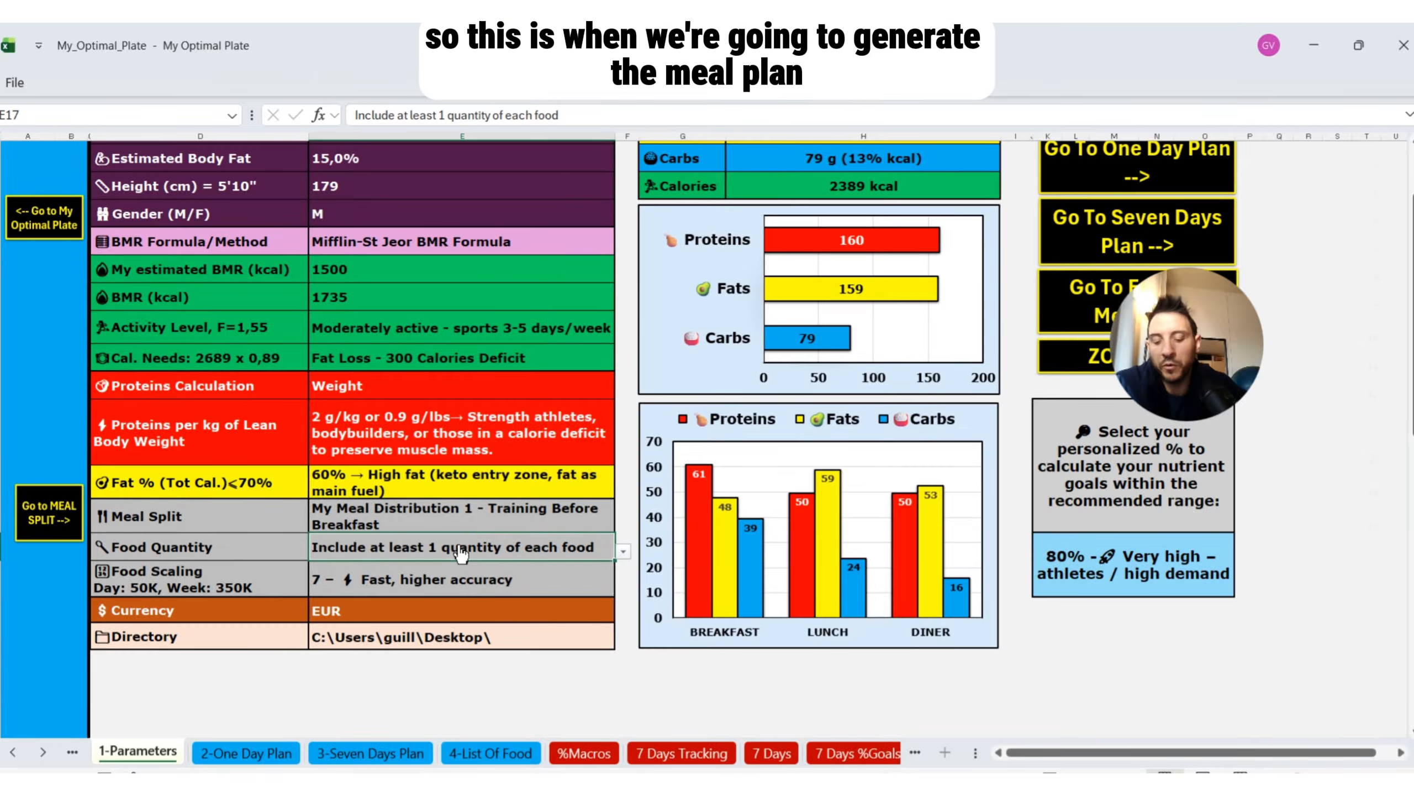
pyautogui.click(440, 577)
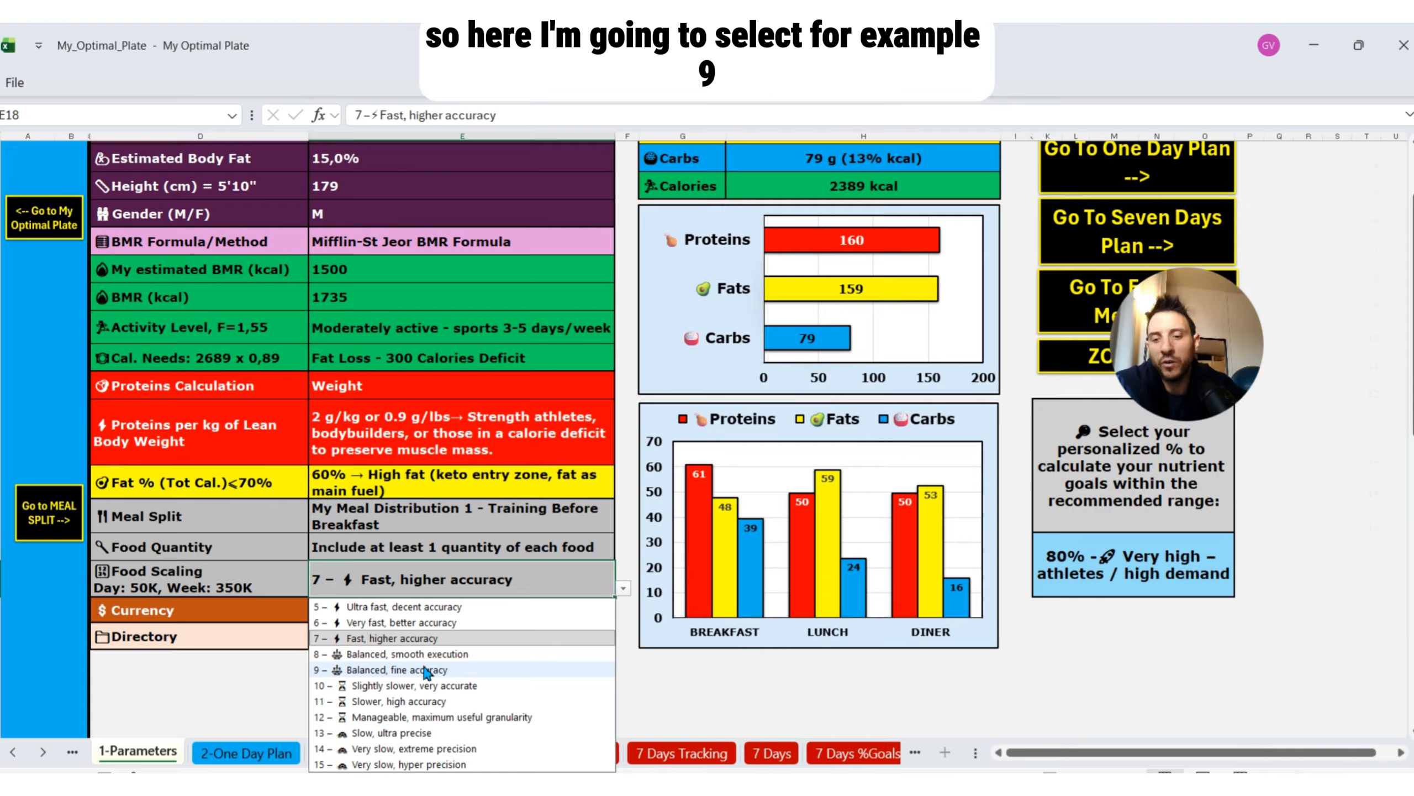
pyautogui.click(426, 669)
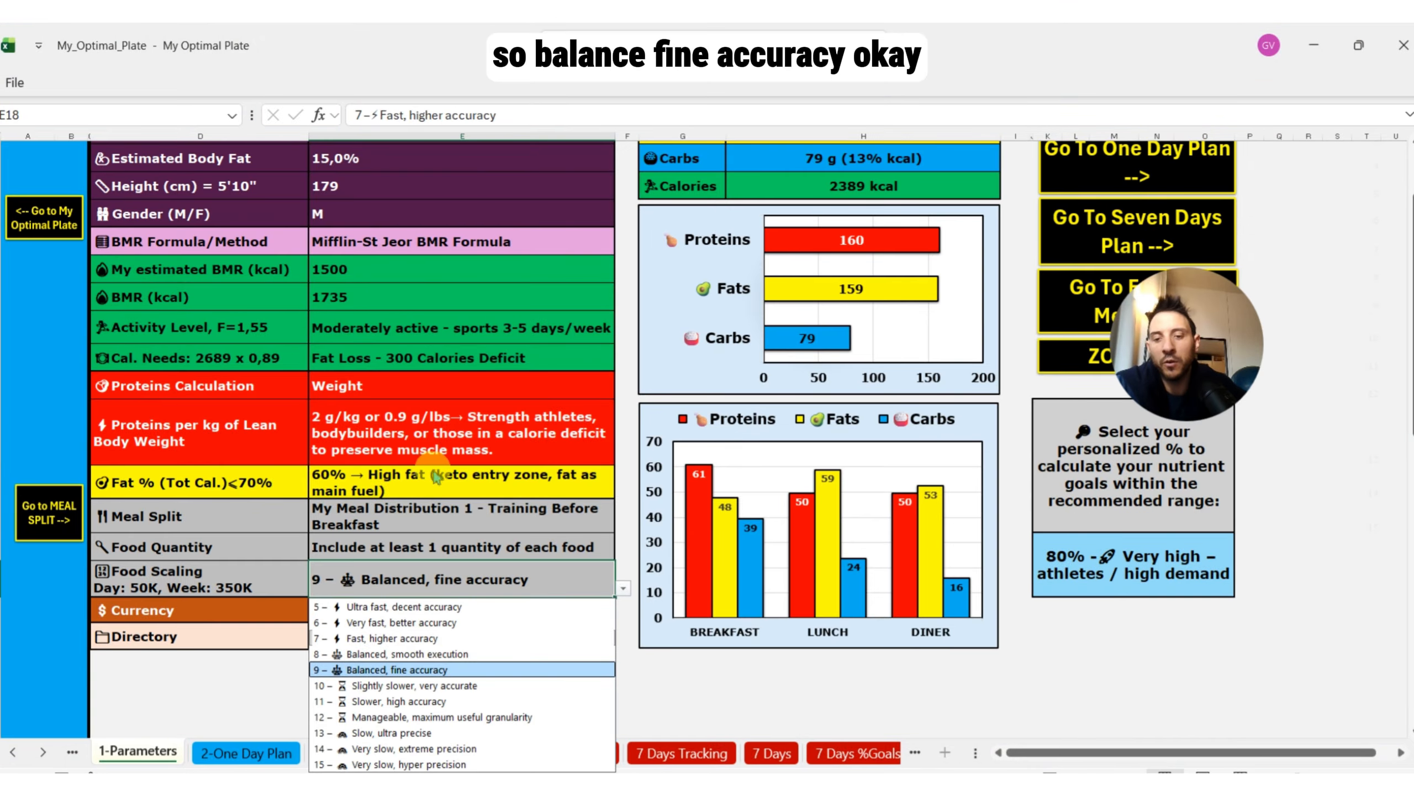
# Step: Open the one-day meal plan from the parameters and update its portions
pyautogui.scroll(2, 390, 434)
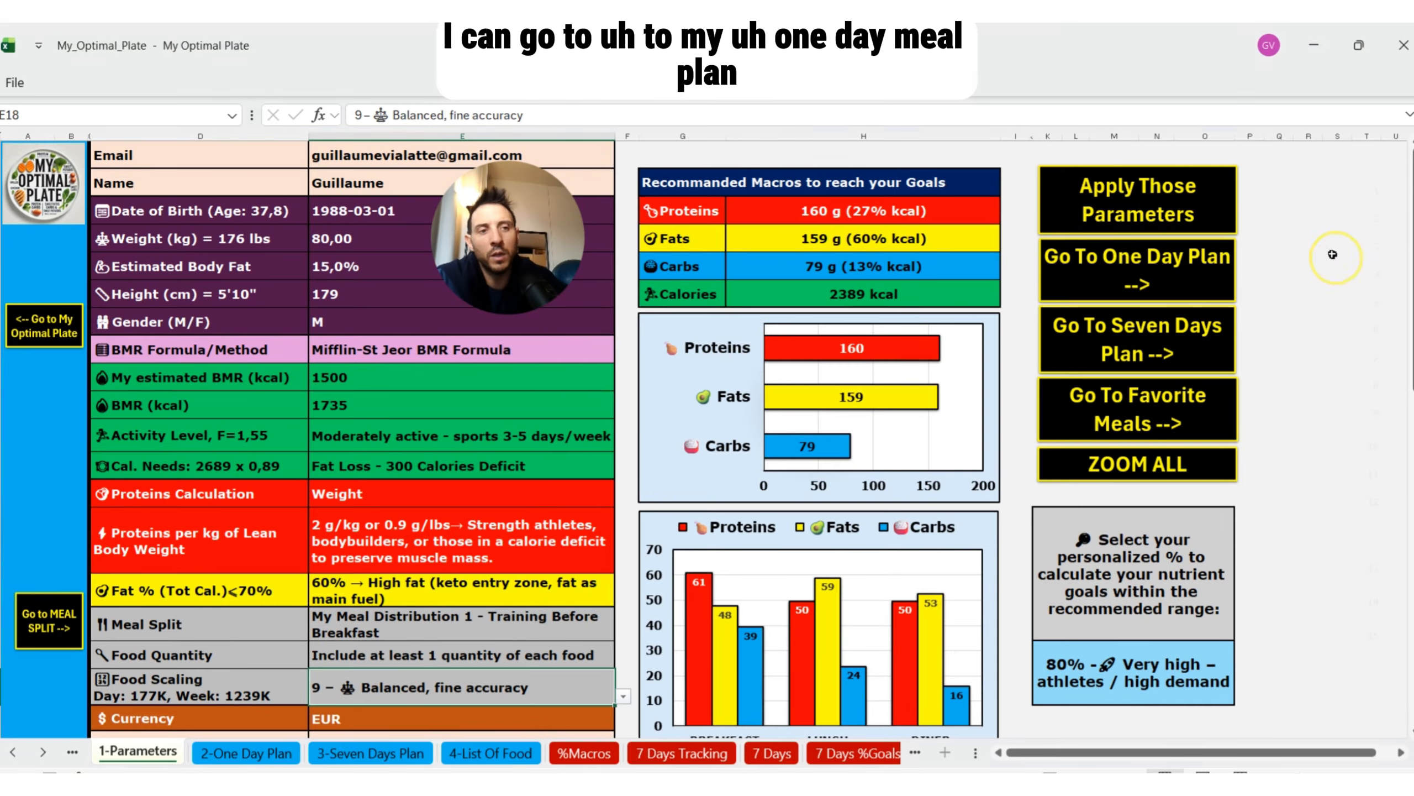
pyautogui.click(1155, 270)
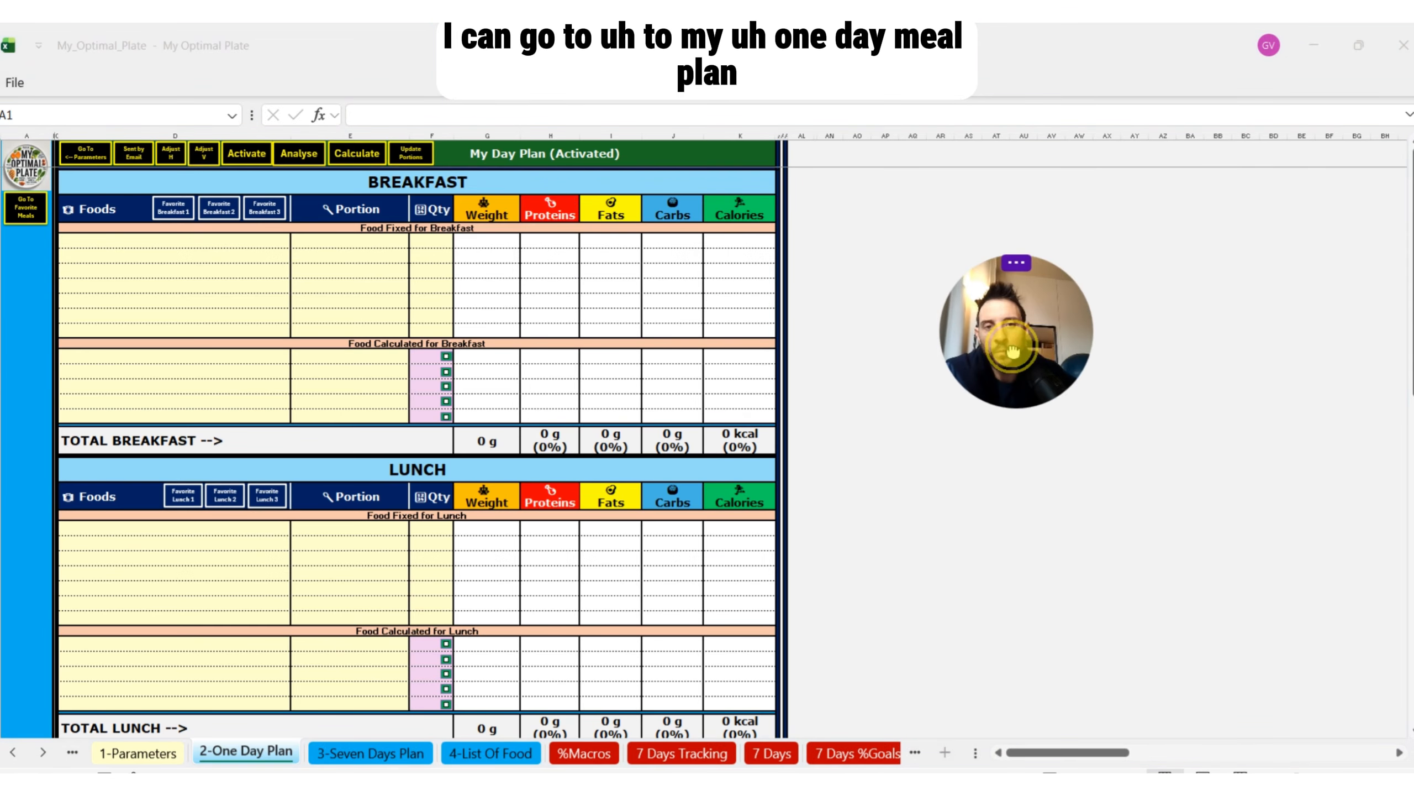
pyautogui.keyDown('ctrl'); pyautogui.scroll(5, 399, 412); pyautogui.keyUp('ctrl')
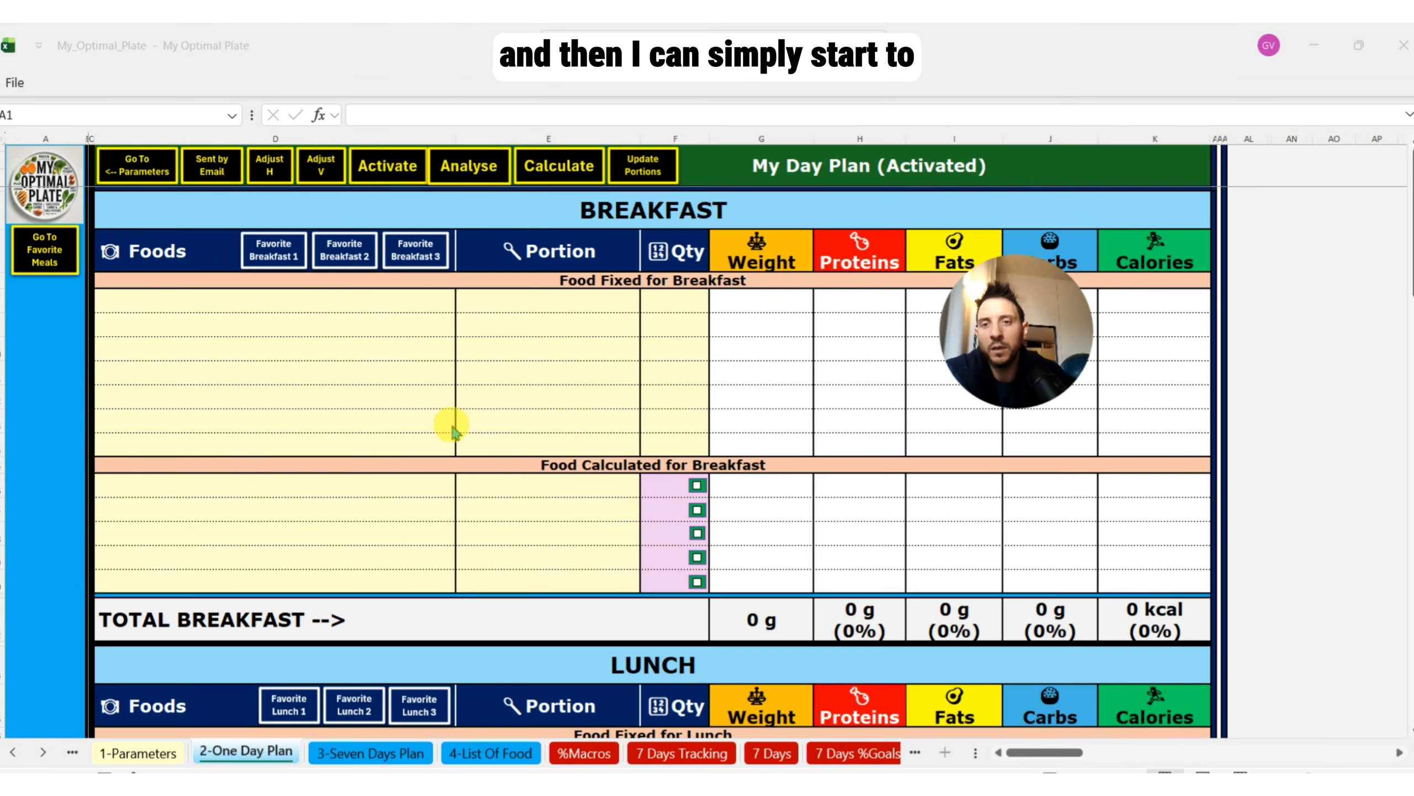
pyautogui.click(648, 167)
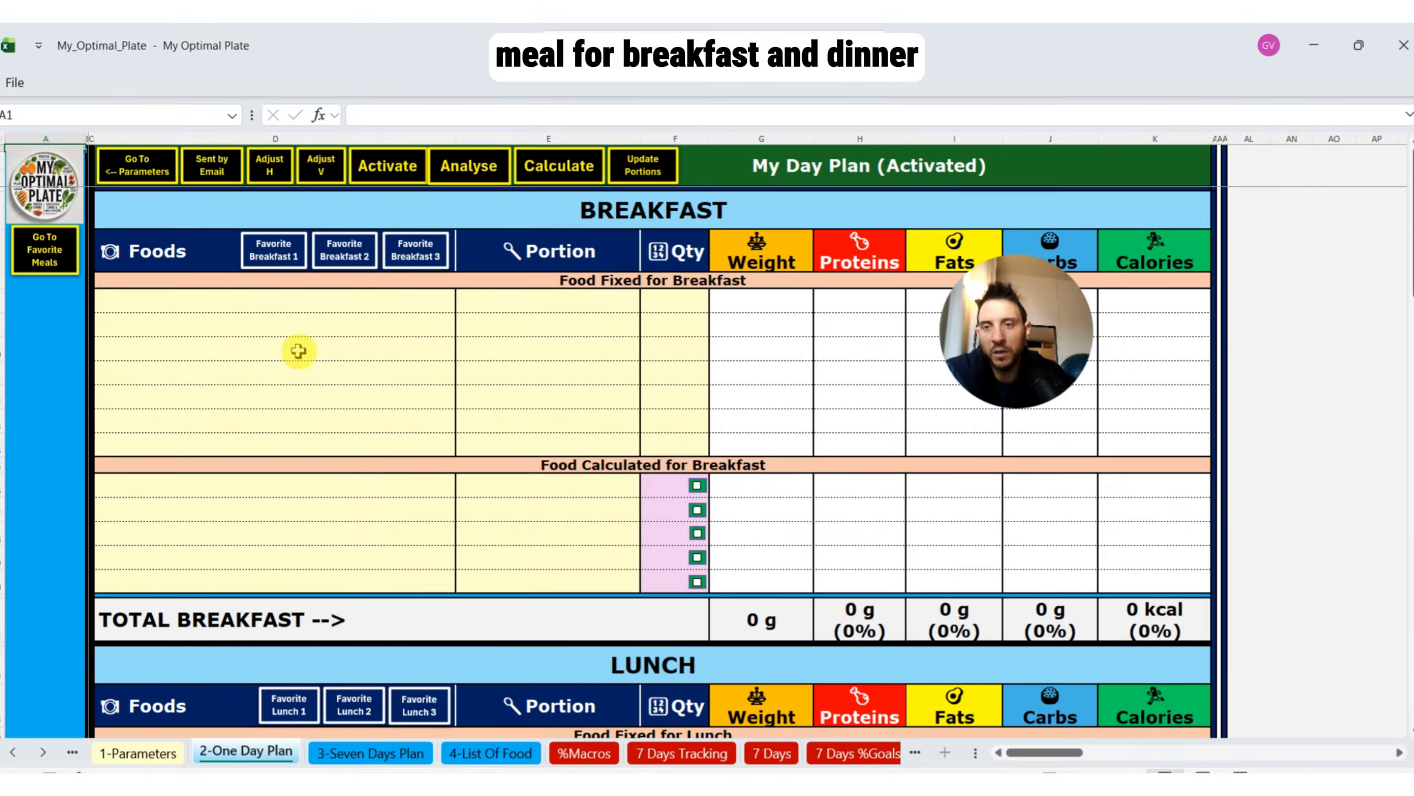
# Step: Load Favorite Breakfast 1 into the day plan's breakfast and review the foods defined in the favorite meals list
pyautogui.click(270, 249)
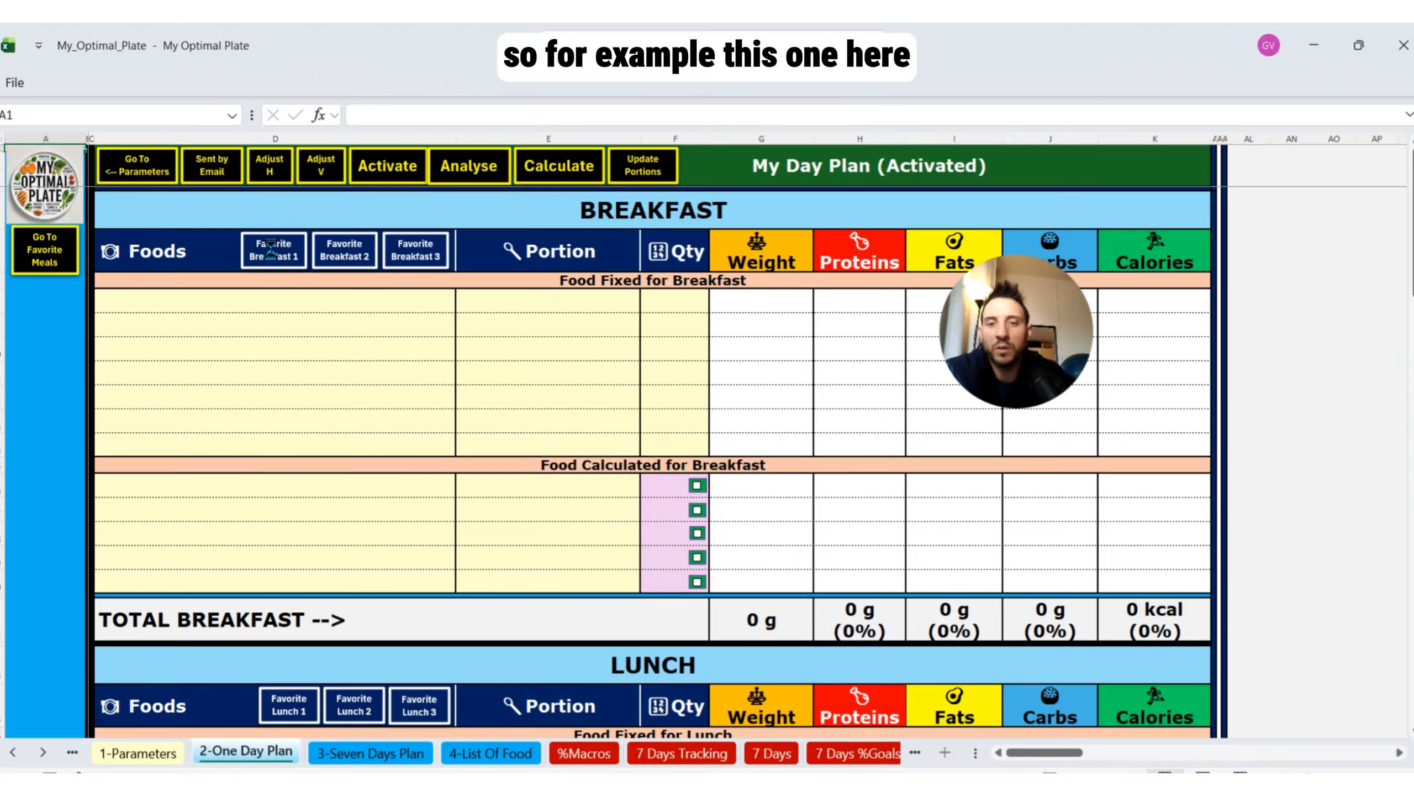
pyautogui.scroll(-3, 309, 351)
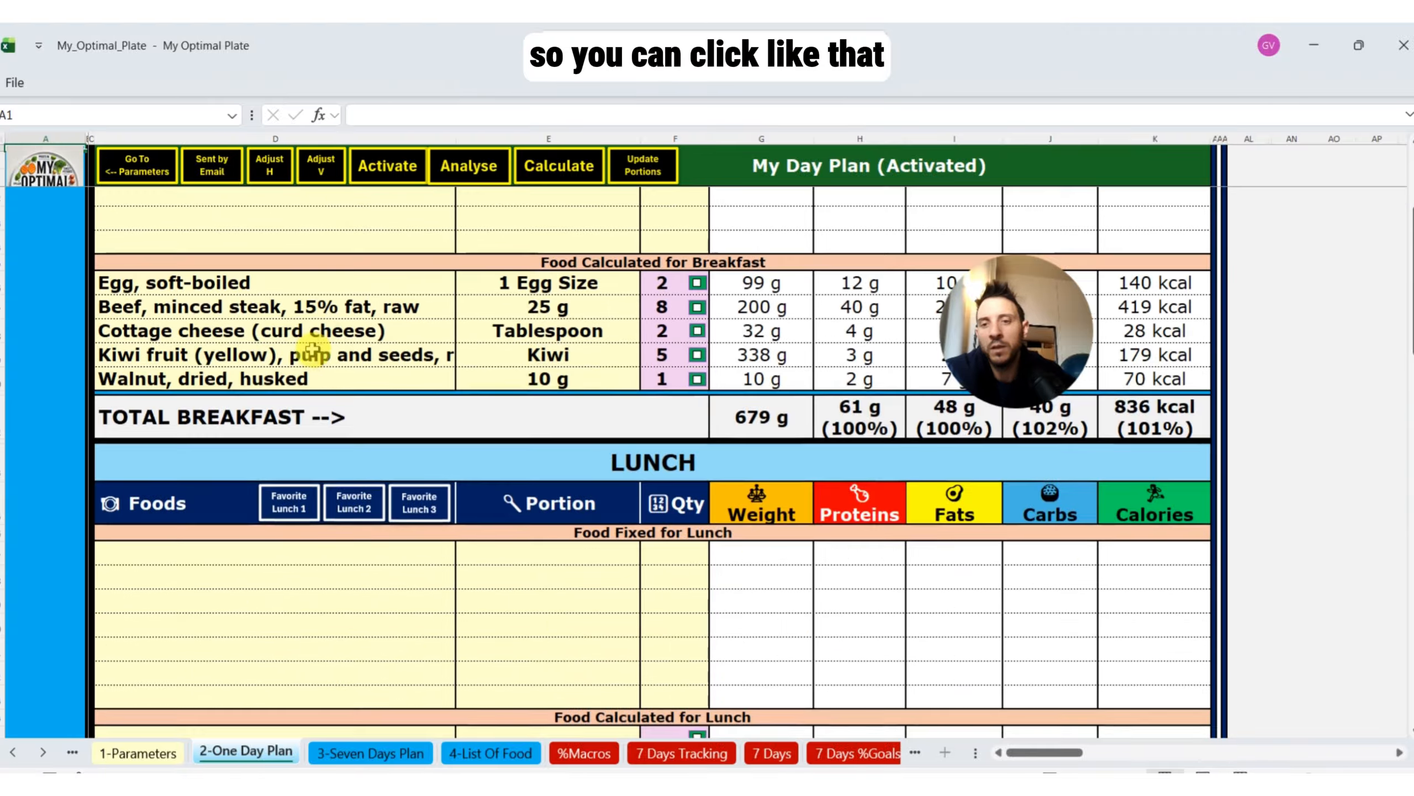
pyautogui.scroll(3, 321, 373)
pyautogui.scroll(-3, 322, 376)
pyautogui.scroll(4, 315, 410)
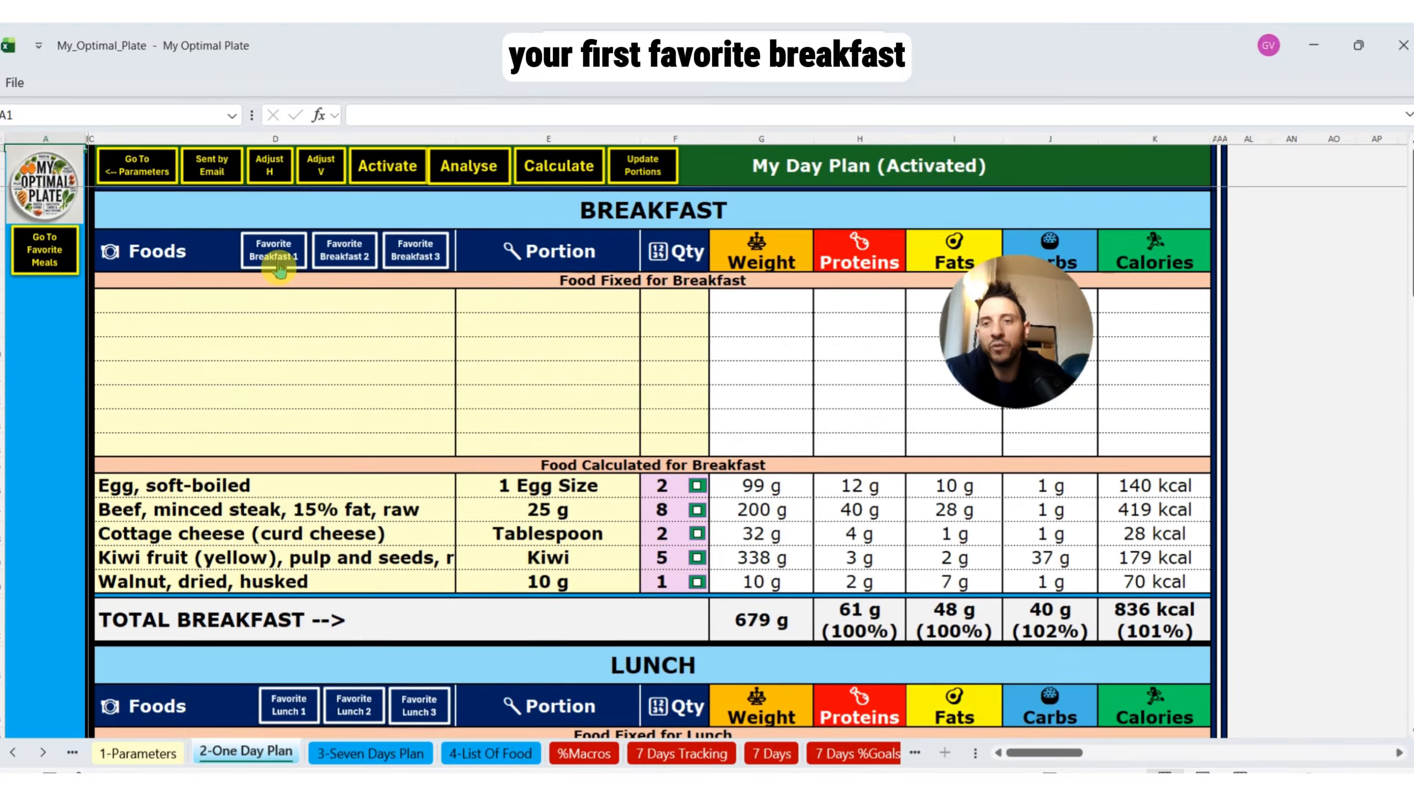
pyautogui.click(56, 258)
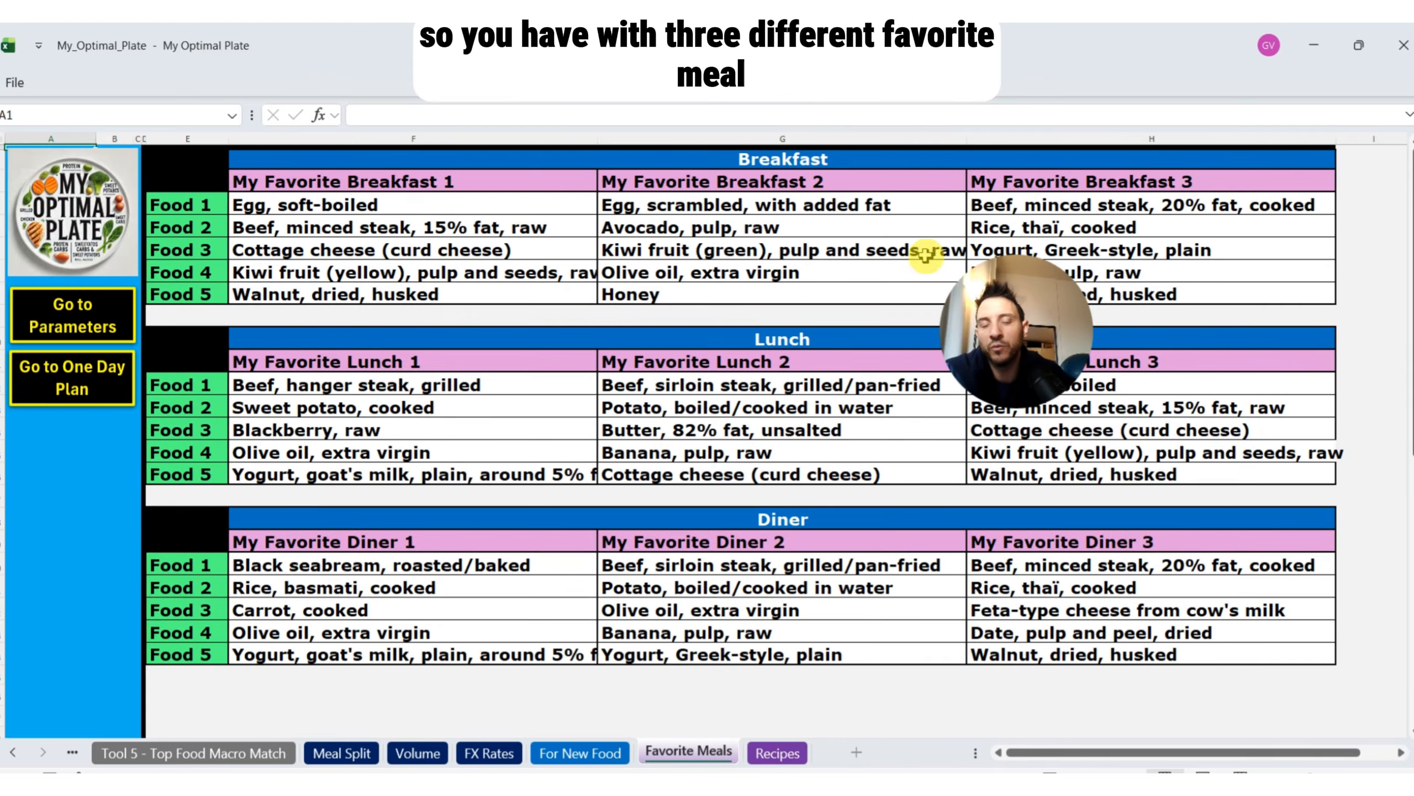
pyautogui.click(76, 385)
# Step: Clear all calculated breakfast foods and their portions from the day plan and update the portions
pyautogui.moveTo(306, 483); pyautogui.dragTo(567, 580)
pyautogui.press('Delete')
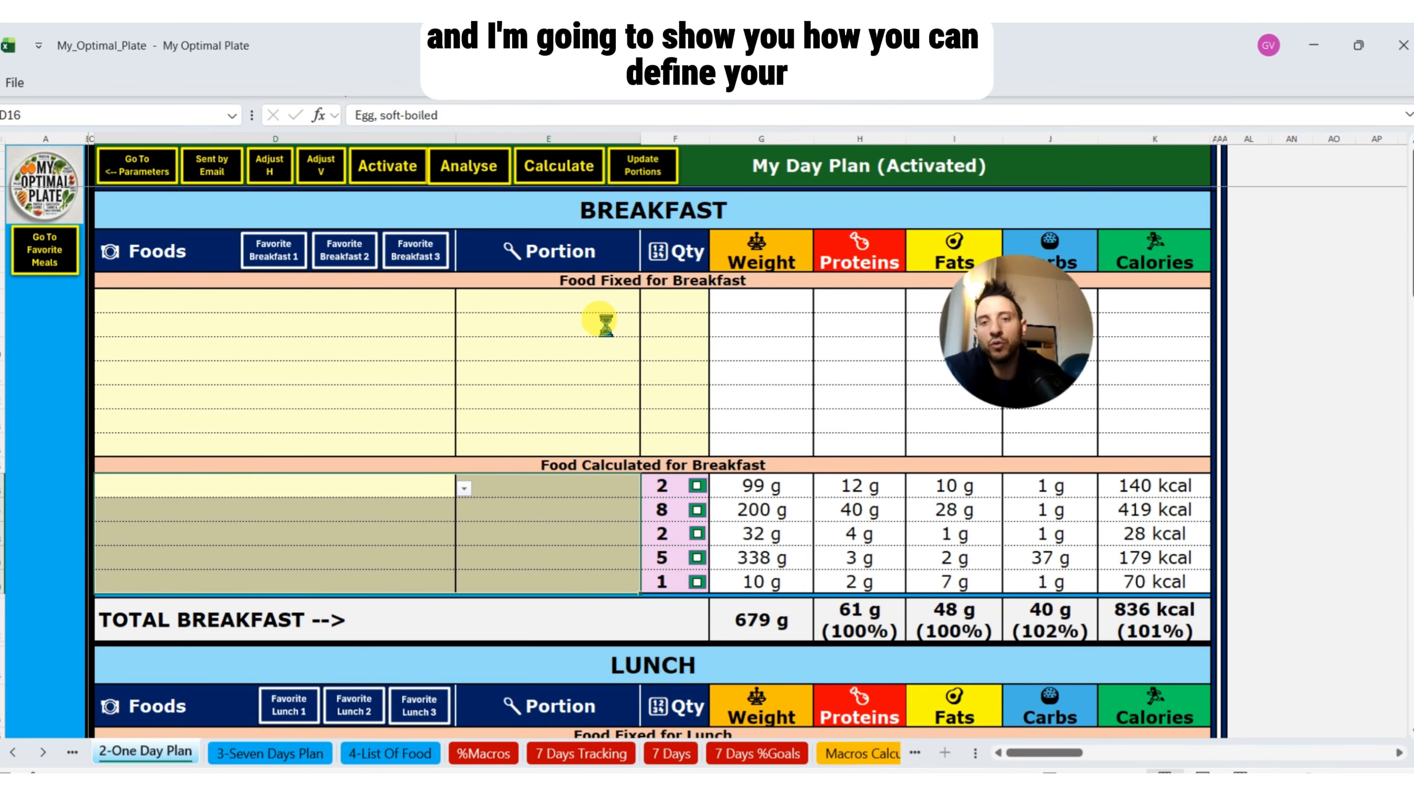
pyautogui.click(654, 174)
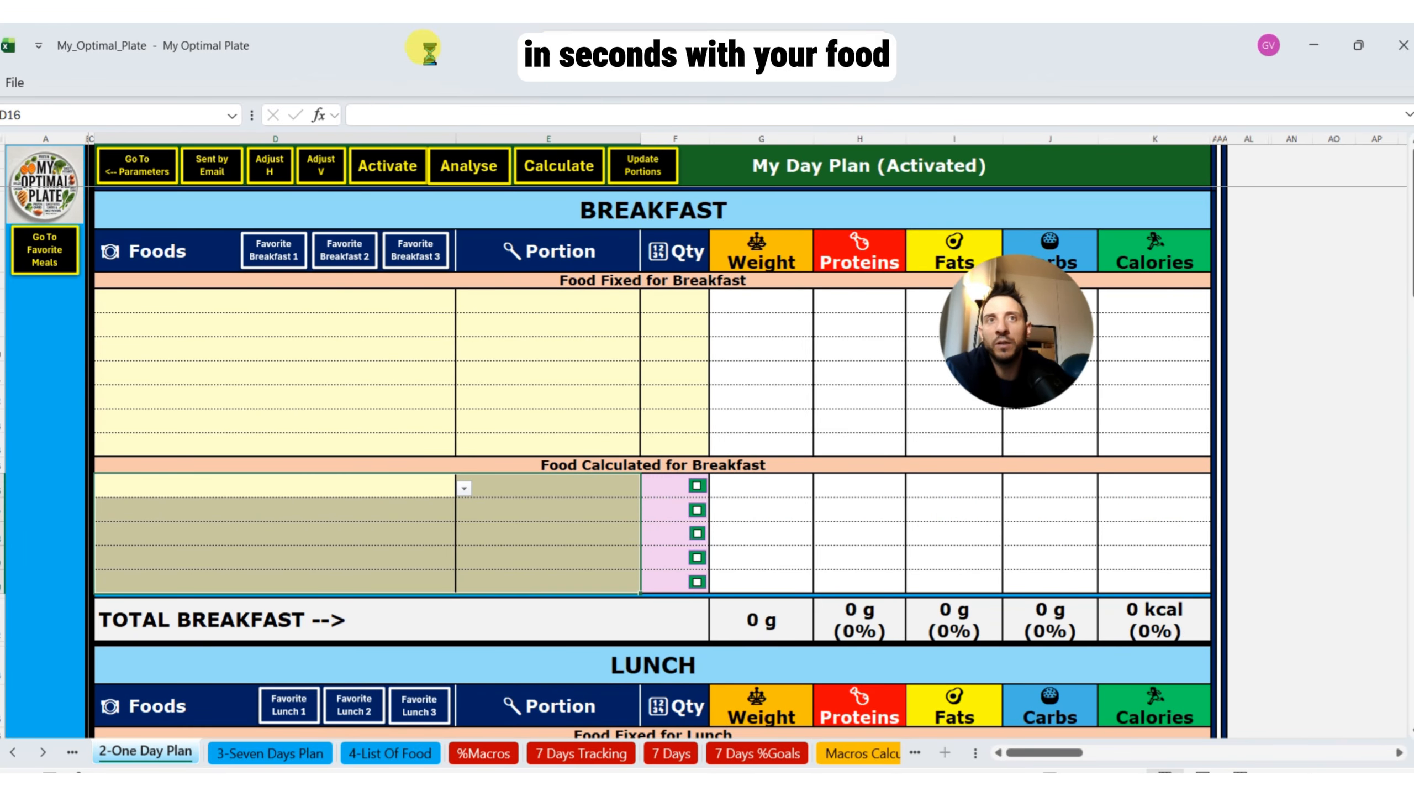
# Step: Add "Coconut fat or oil" as the first fixed food for breakfast
pyautogui.click(336, 371)
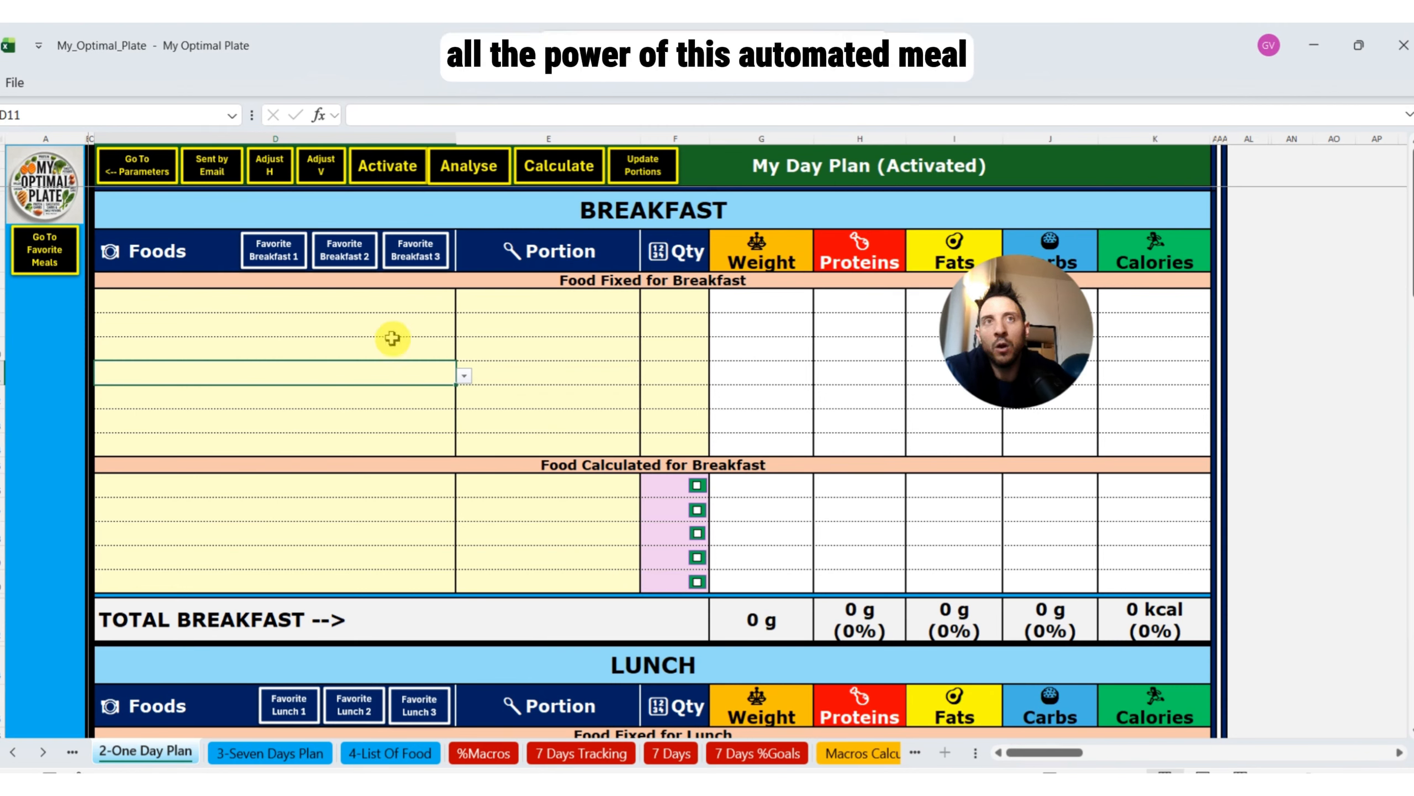
pyautogui.click(423, 305)
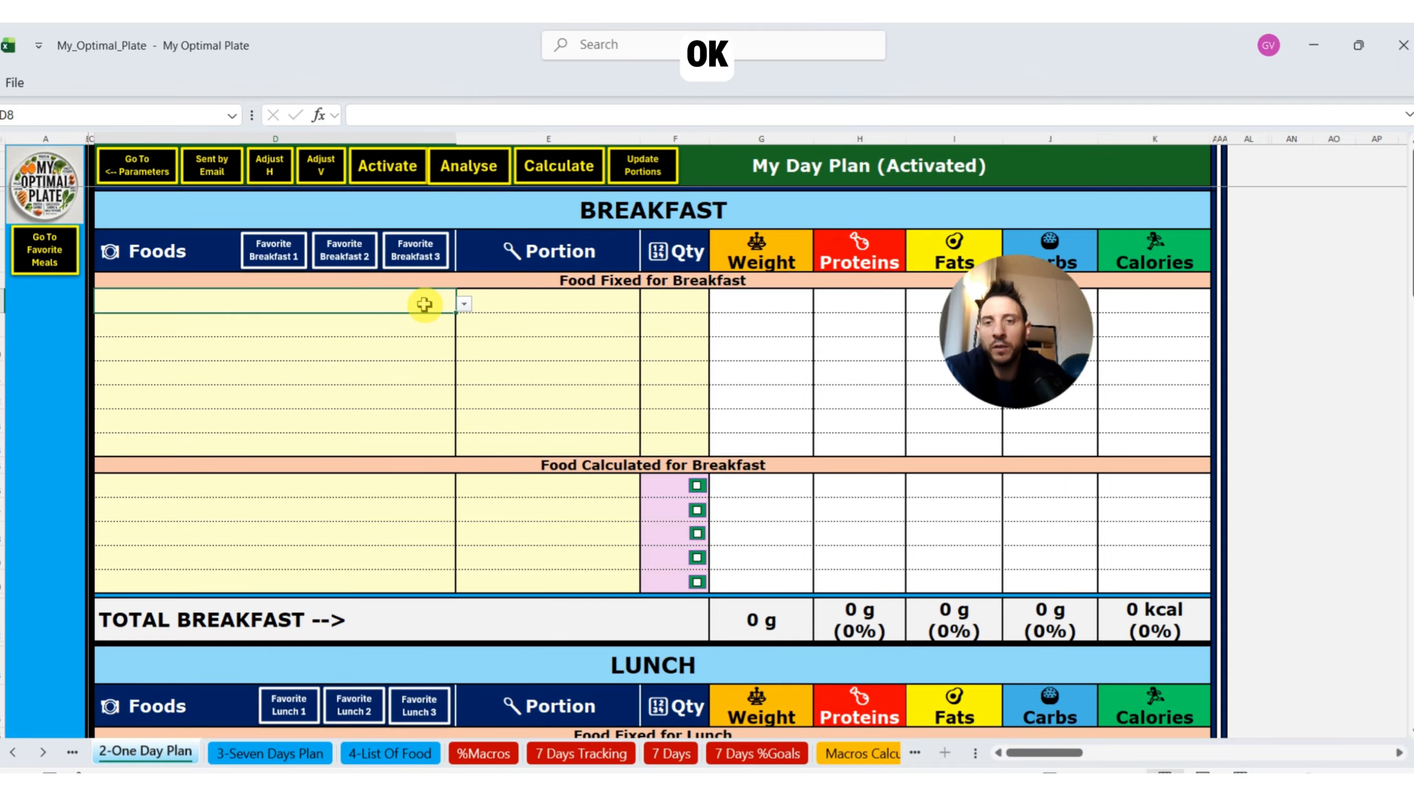
pyautogui.write('coc')
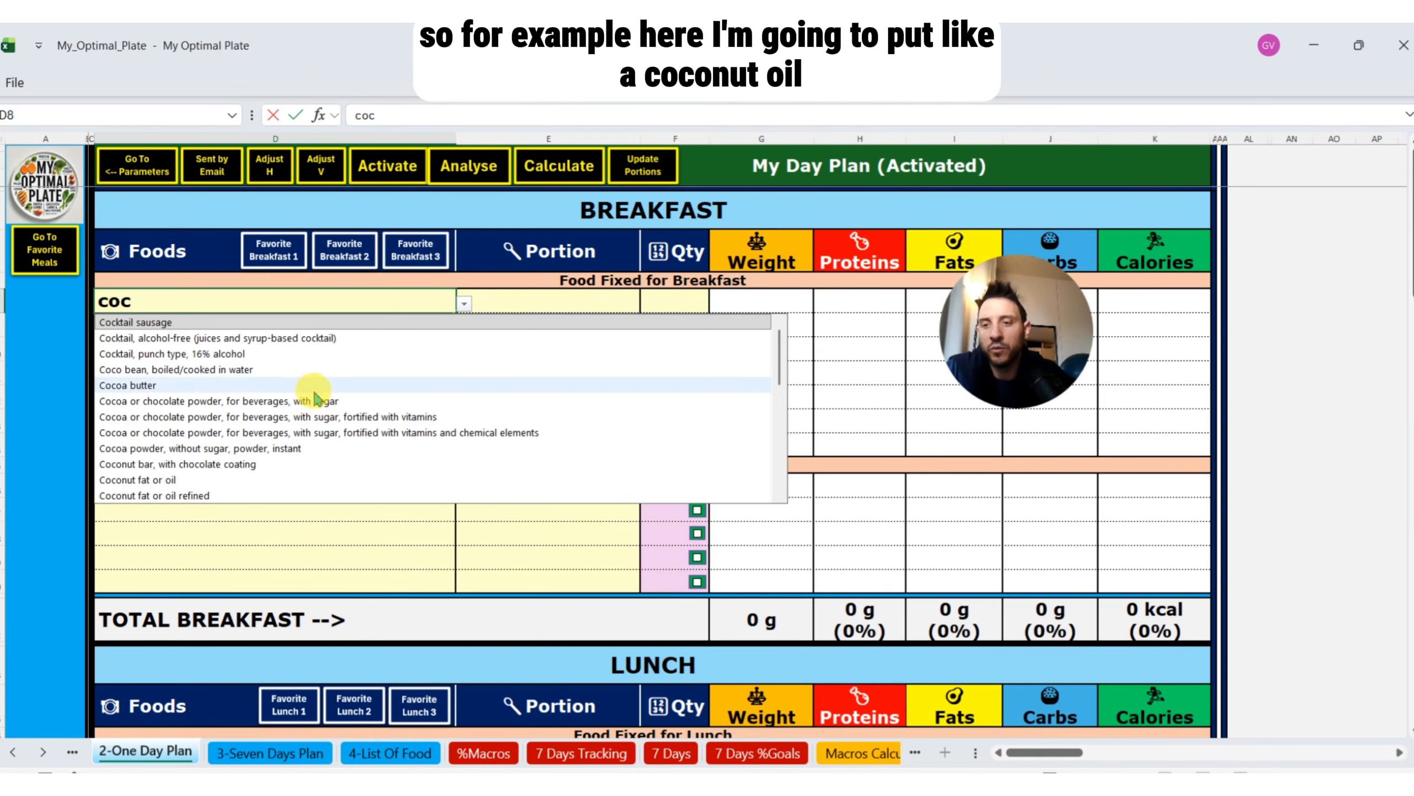
pyautogui.click(253, 480)
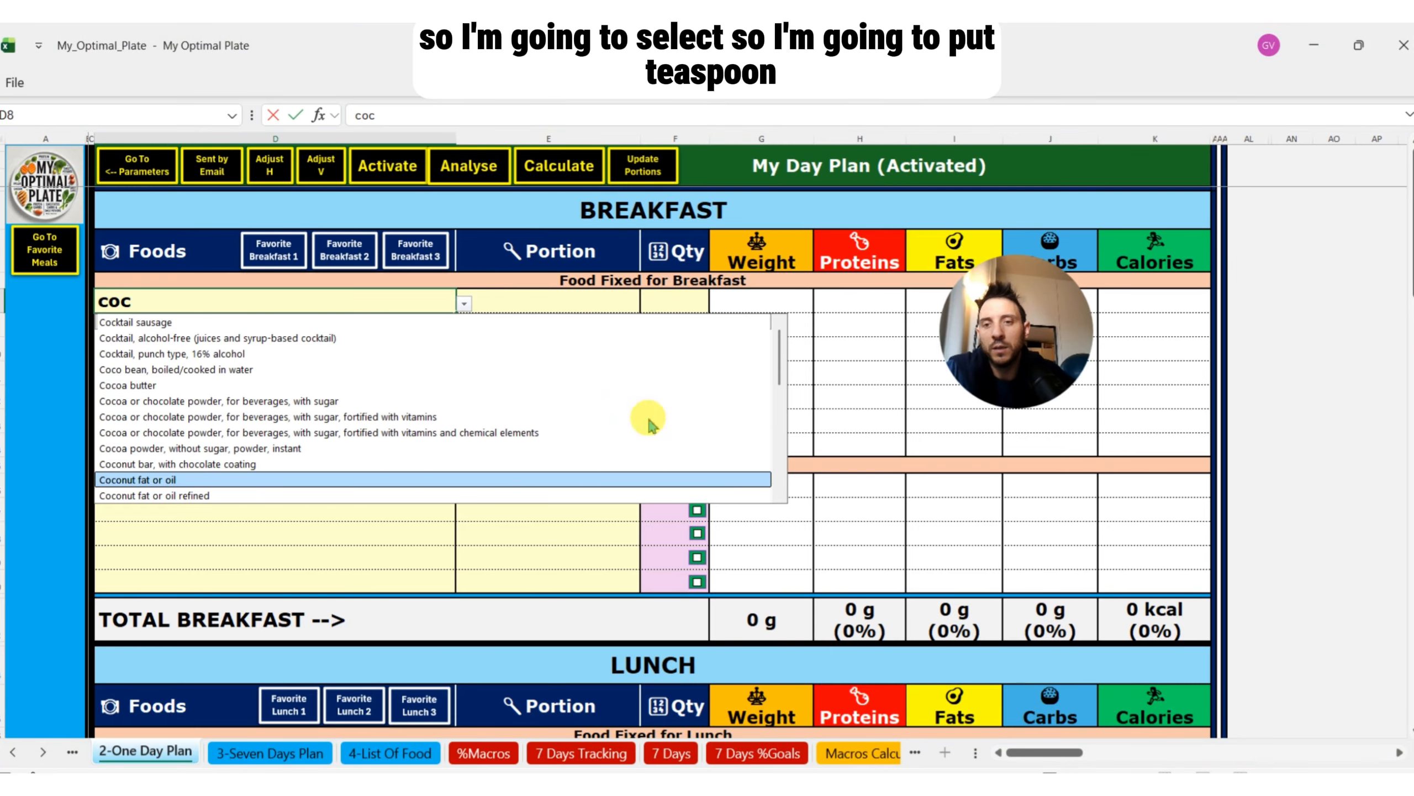
pyautogui.press('Return')
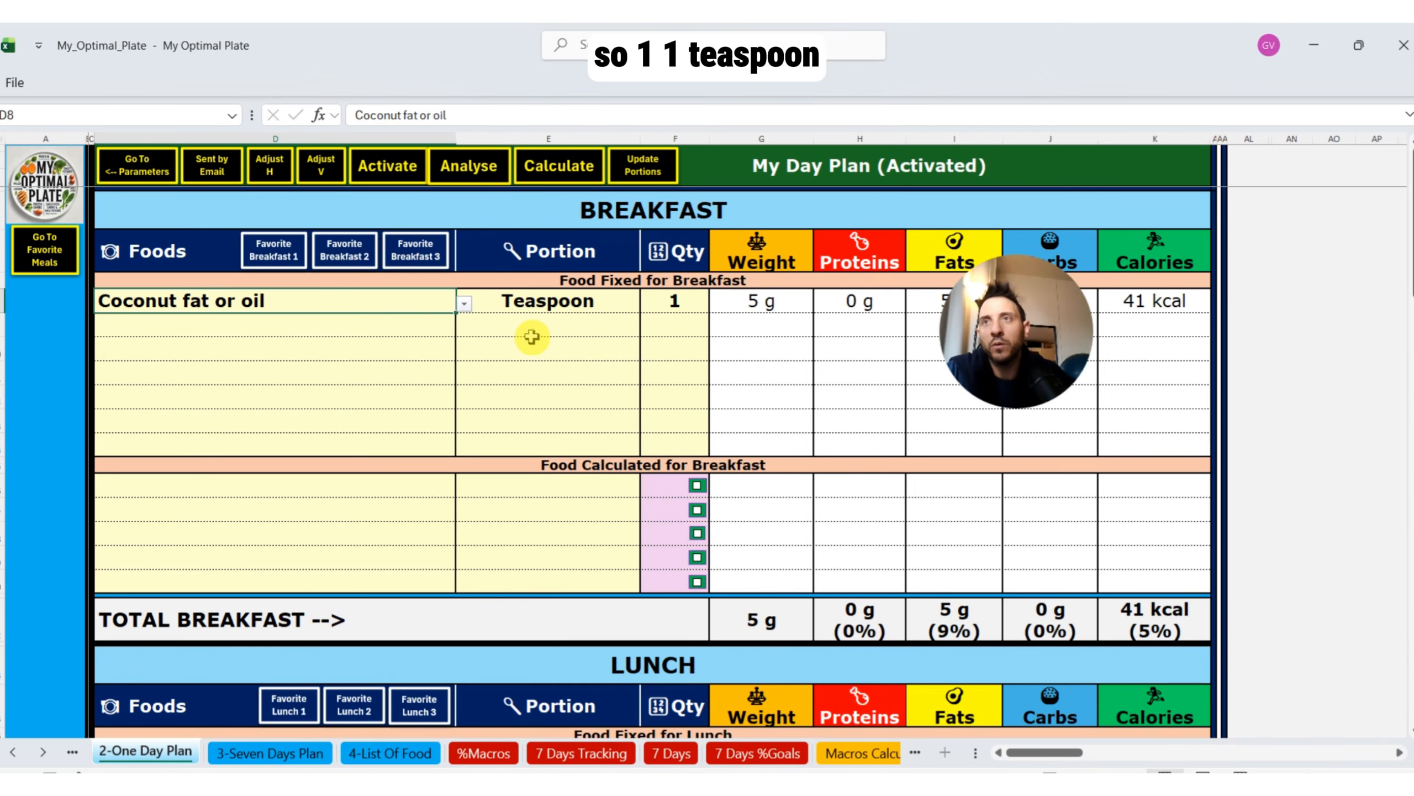
# Step: Add "Banana, pulp, raw" as the second fixed food for breakfast
pyautogui.click(342, 328)
pyautogui.write('bana')
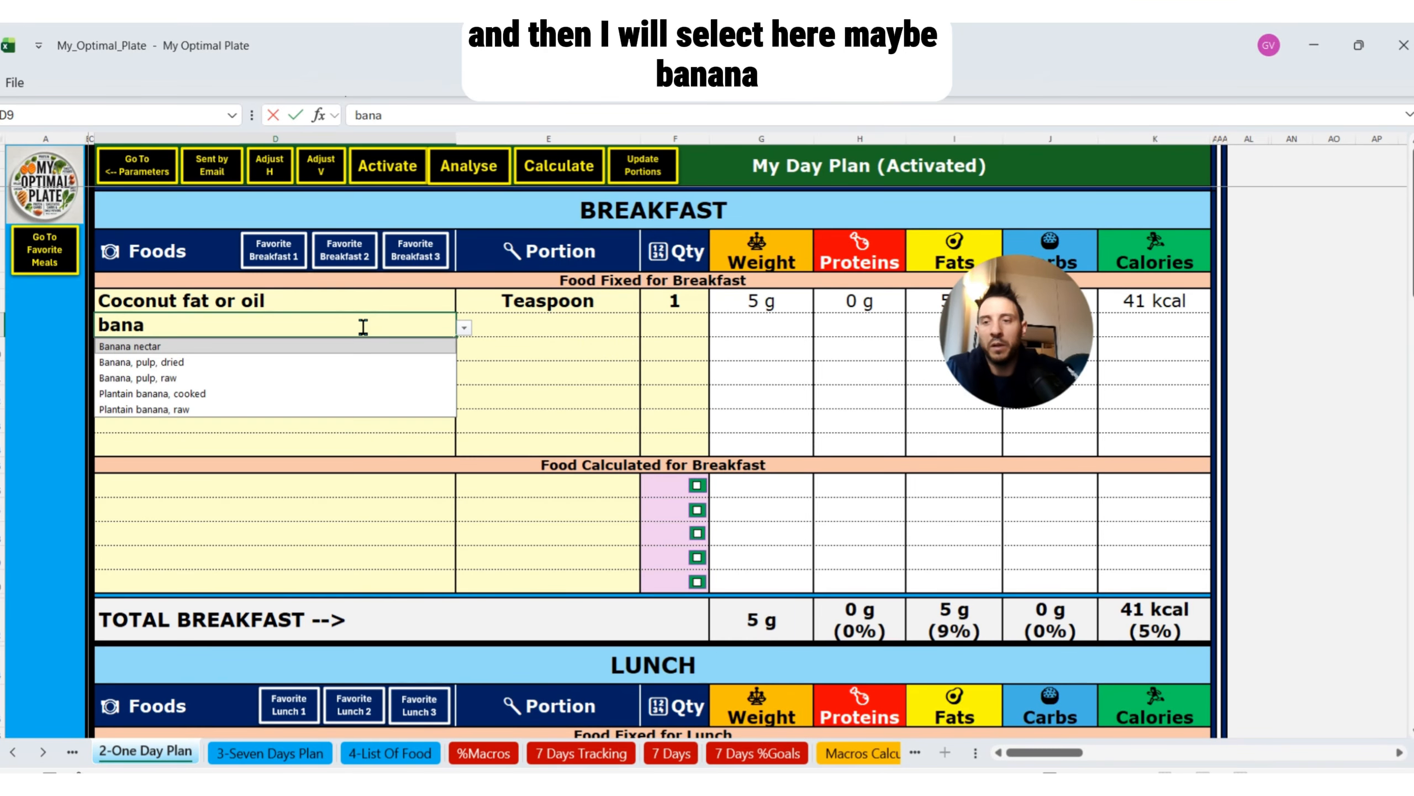
pyautogui.click(277, 379)
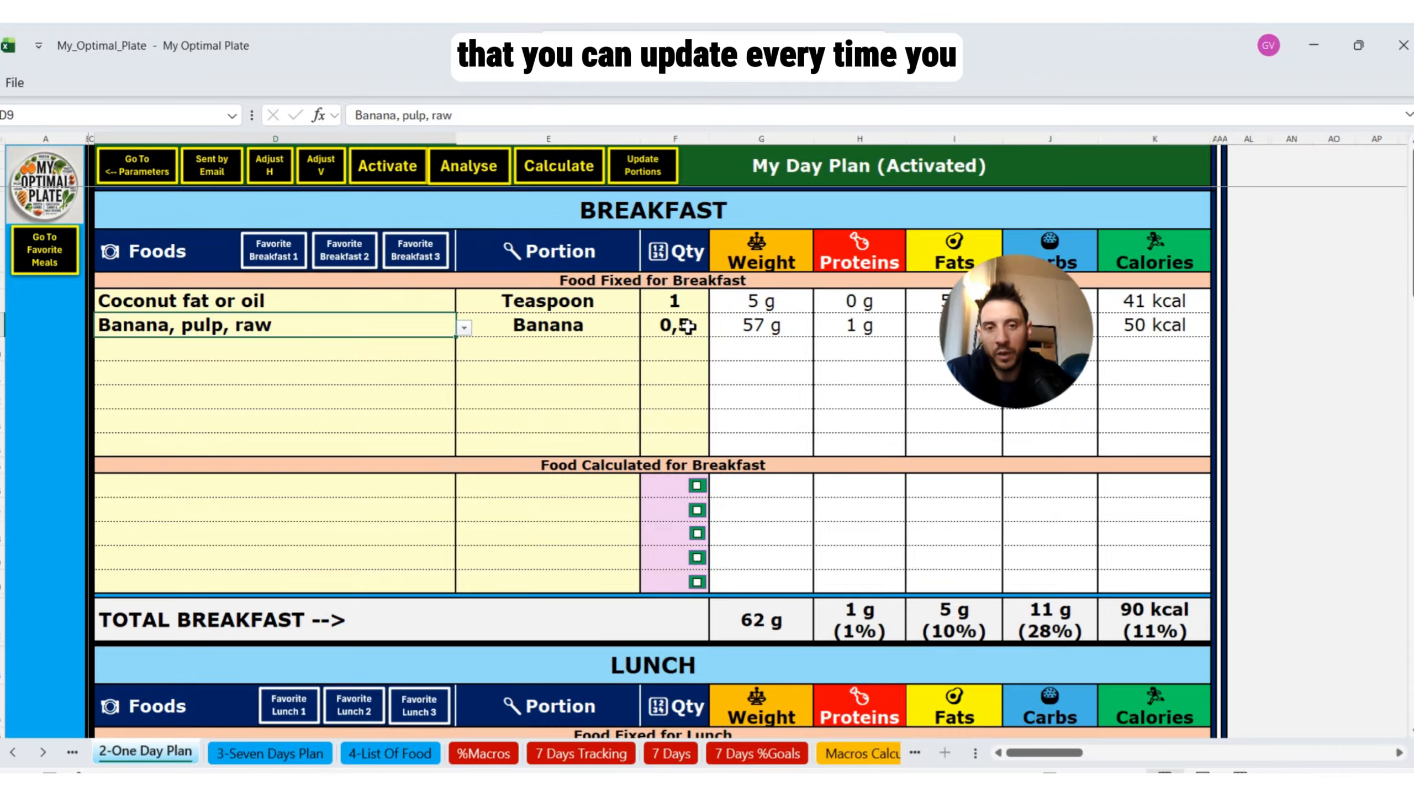
# Step: Examine the quantity choices available for the banana in the fixed breakfast foods
pyautogui.click(691, 309)
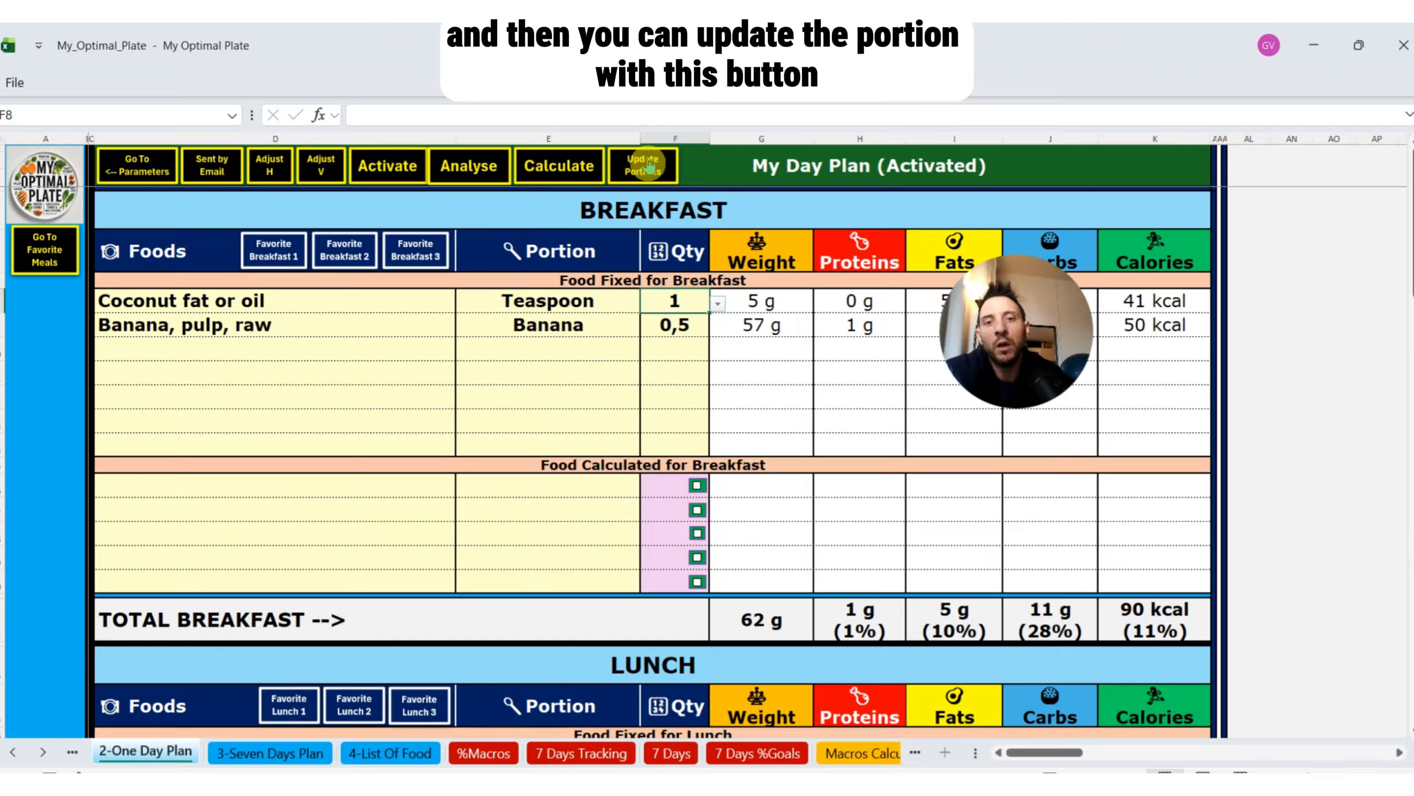
pyautogui.click(676, 324)
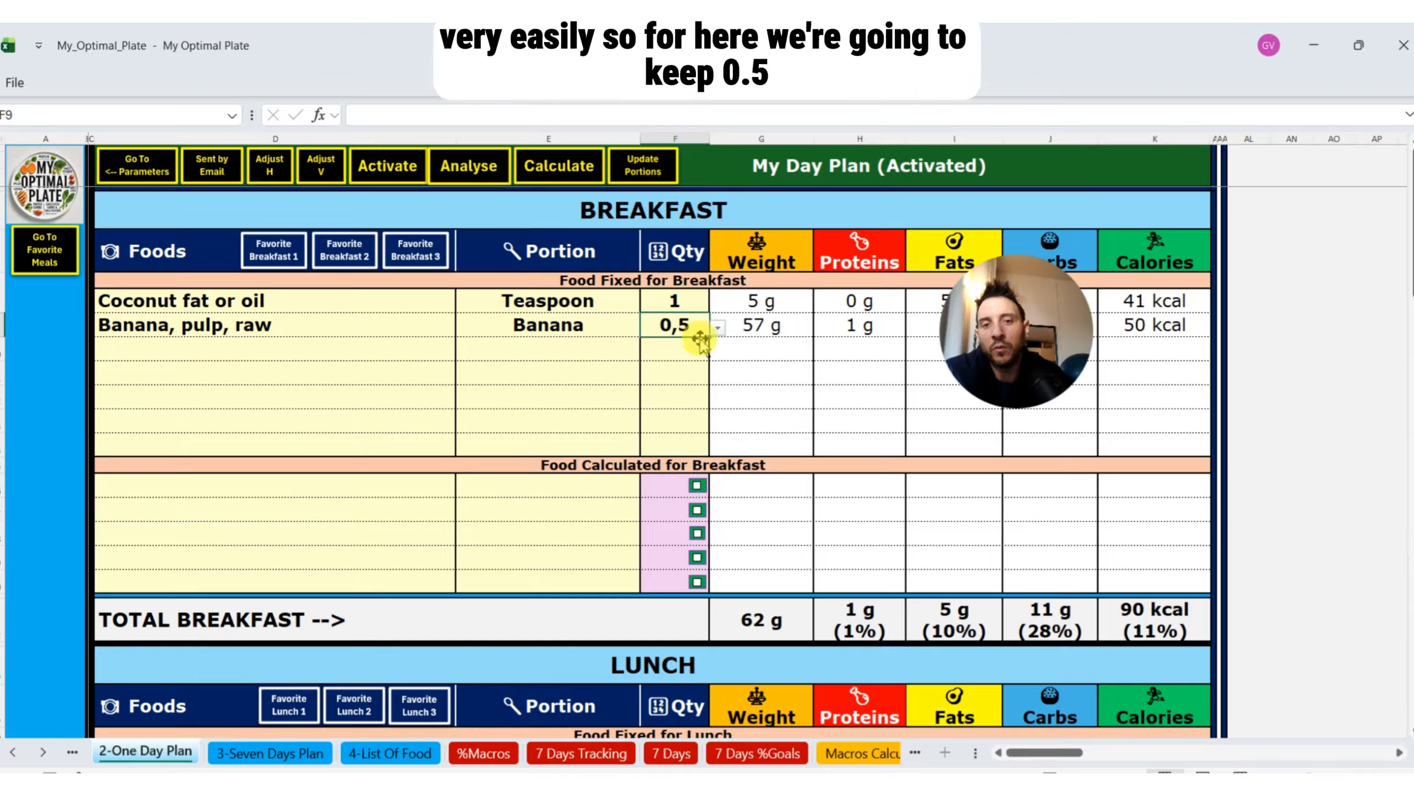
pyautogui.click(718, 327)
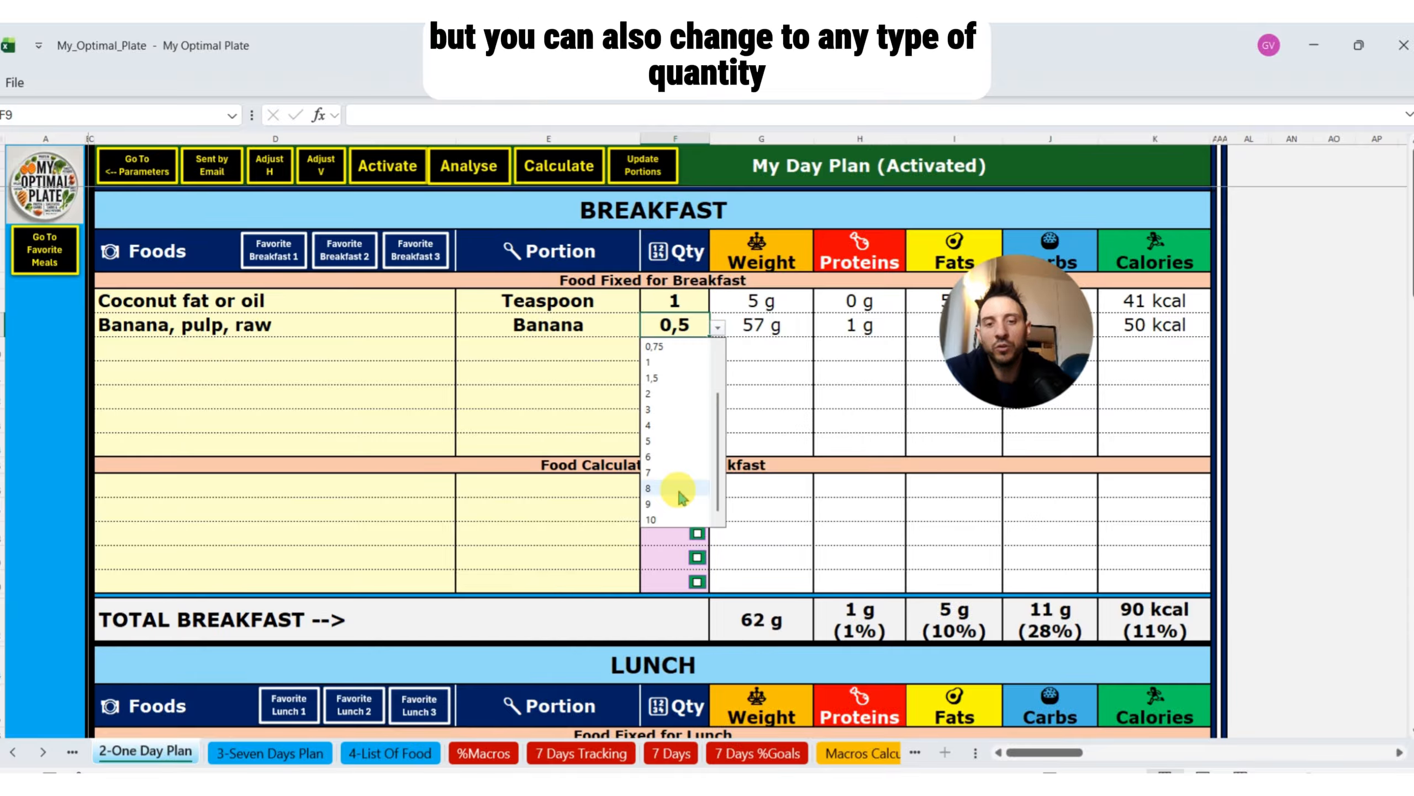
pyautogui.click(553, 373)
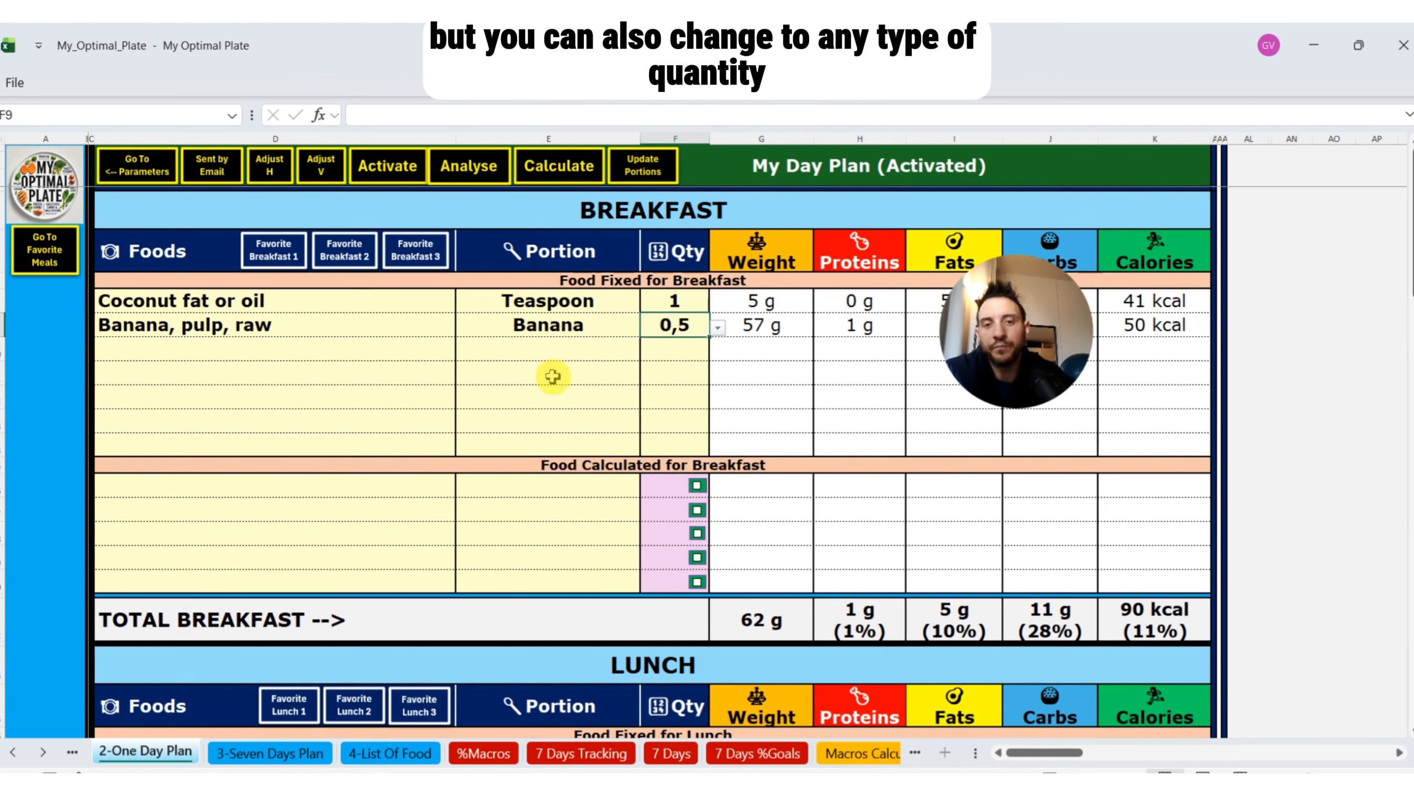
# Step: Add "Egg, soft-boiled" as the first calculated food for breakfast
pyautogui.click(367, 483)
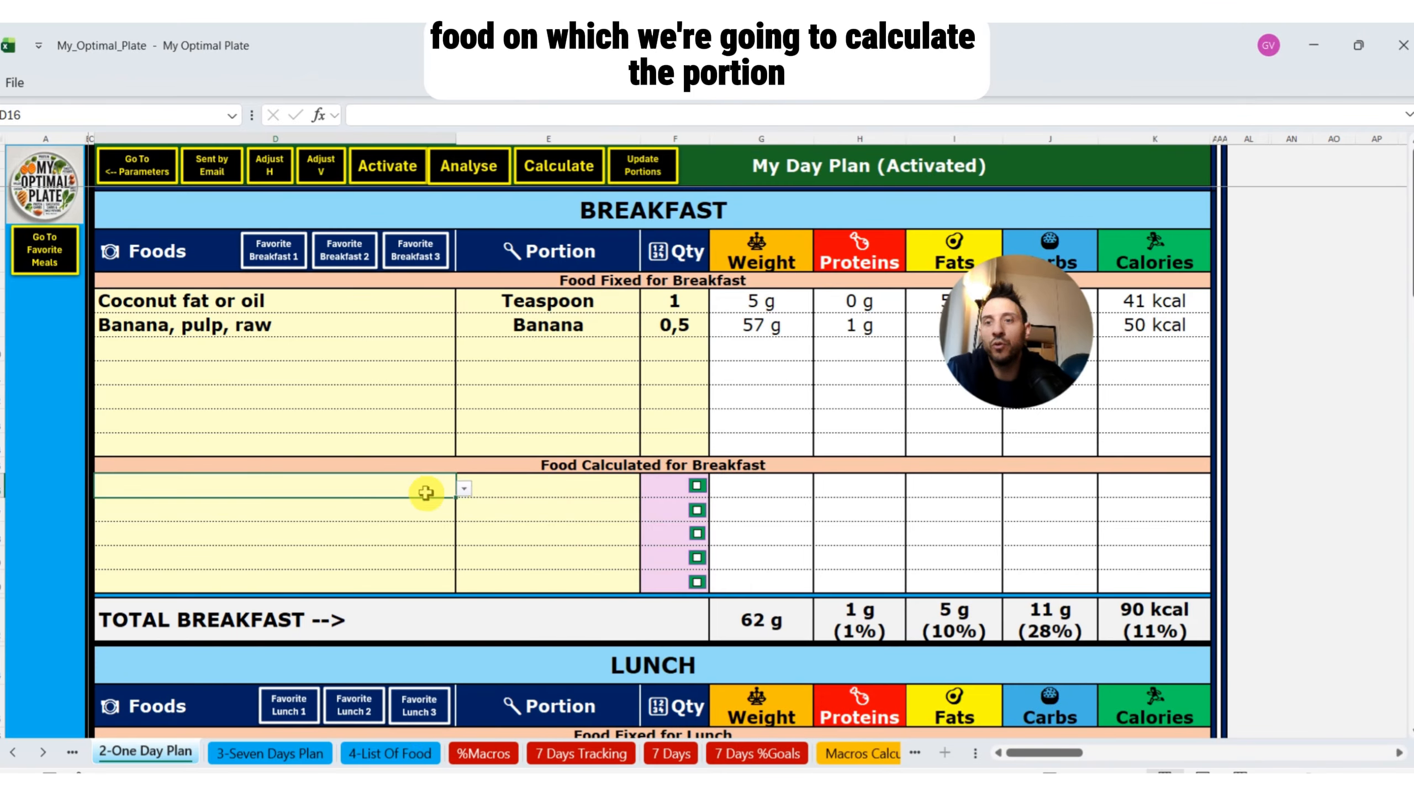
pyautogui.write('egg')
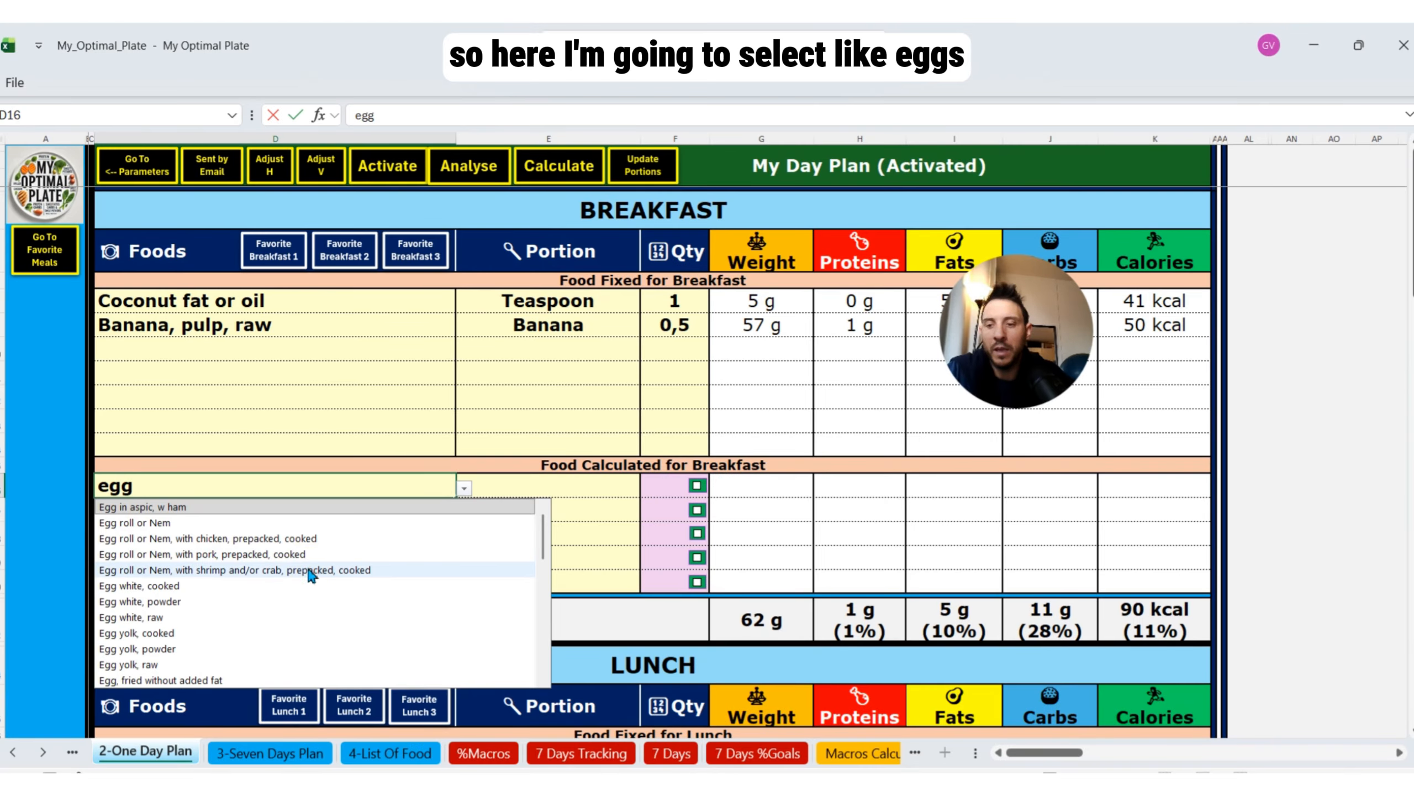
pyautogui.scroll(-3, 308, 577)
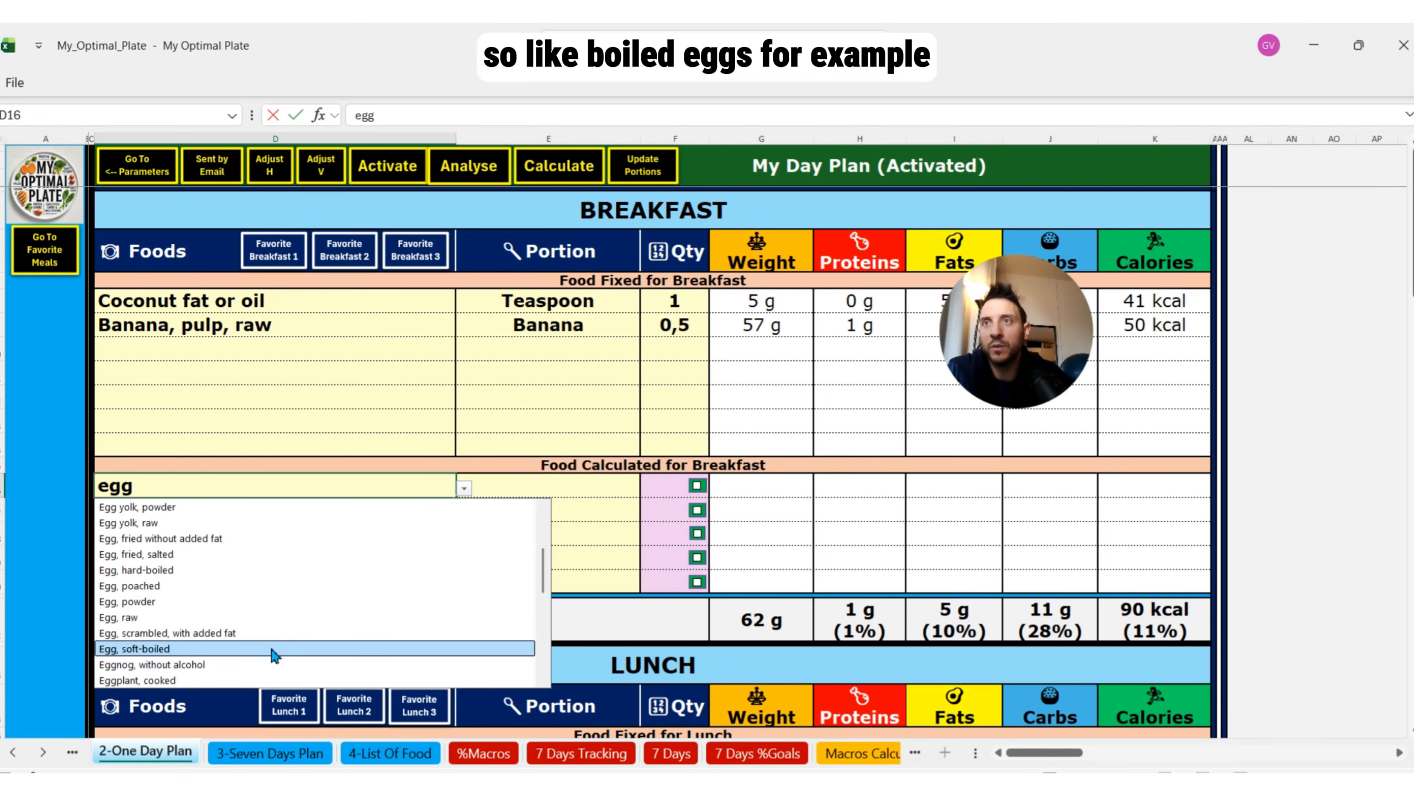
pyautogui.press('Return')
# Step: Add "Beef, minced steak, 5% fat, cooked" as the second calculated food for breakfast
pyautogui.click(295, 513)
pyautogui.write('b')
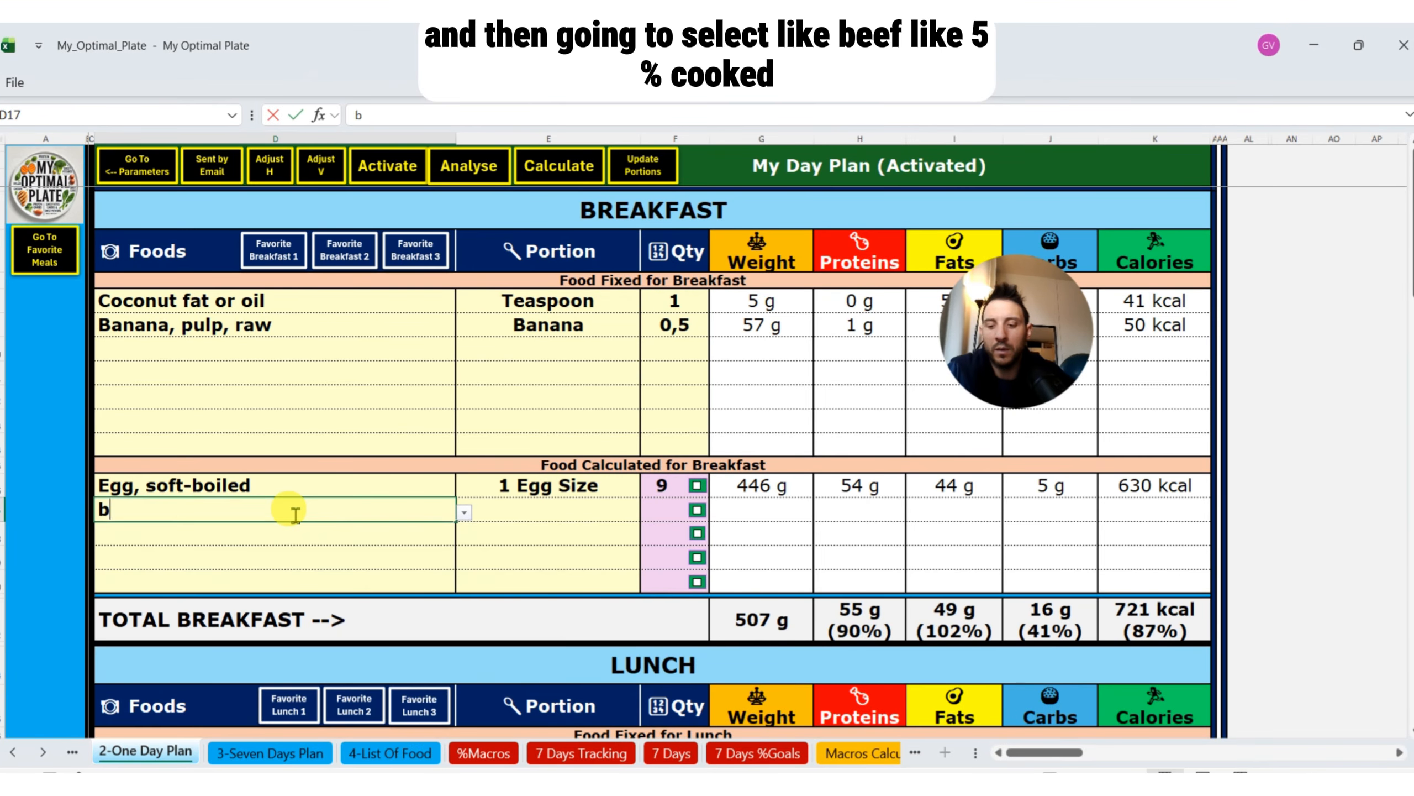
pyautogui.write('eef')
pyautogui.scroll(-3, 329, 618)
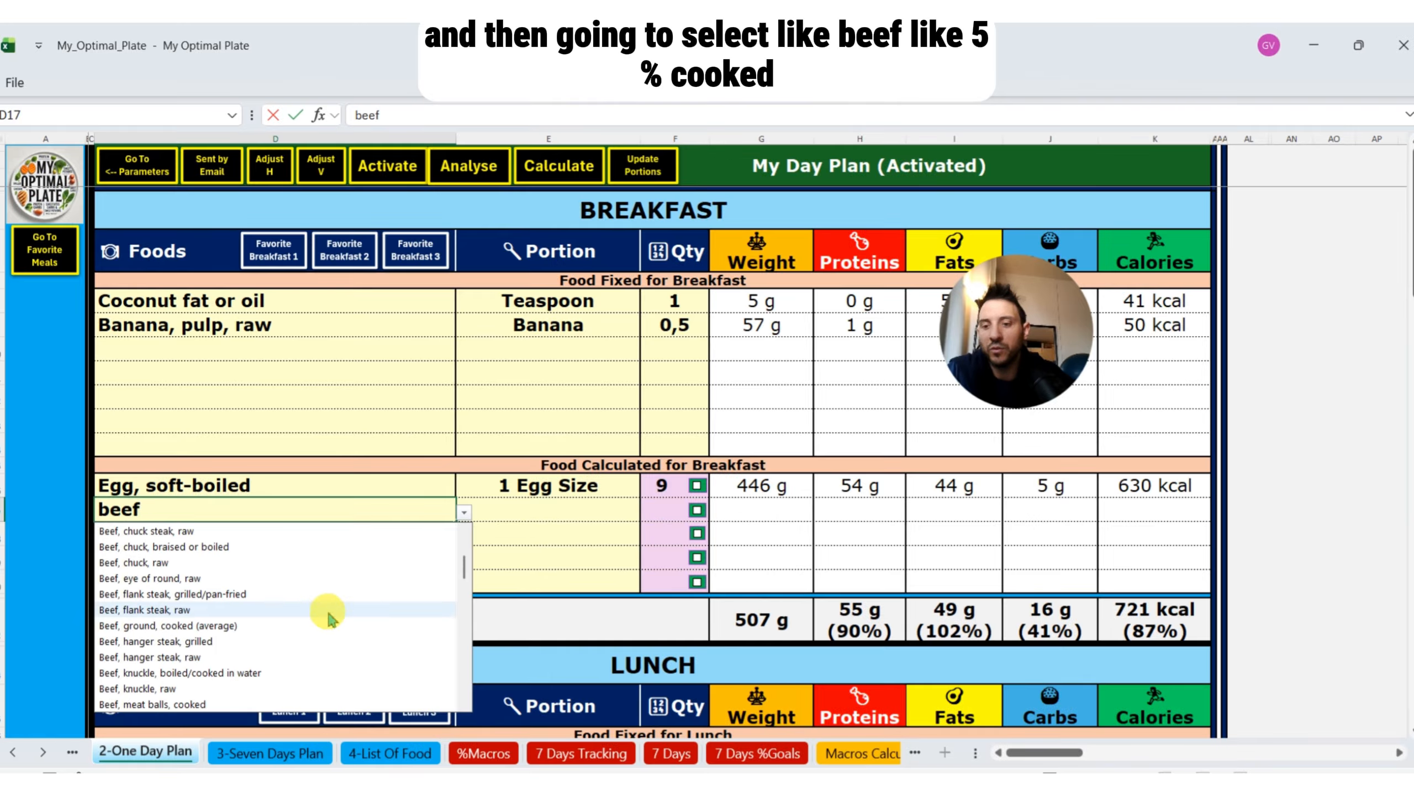
pyautogui.scroll(-3, 328, 618)
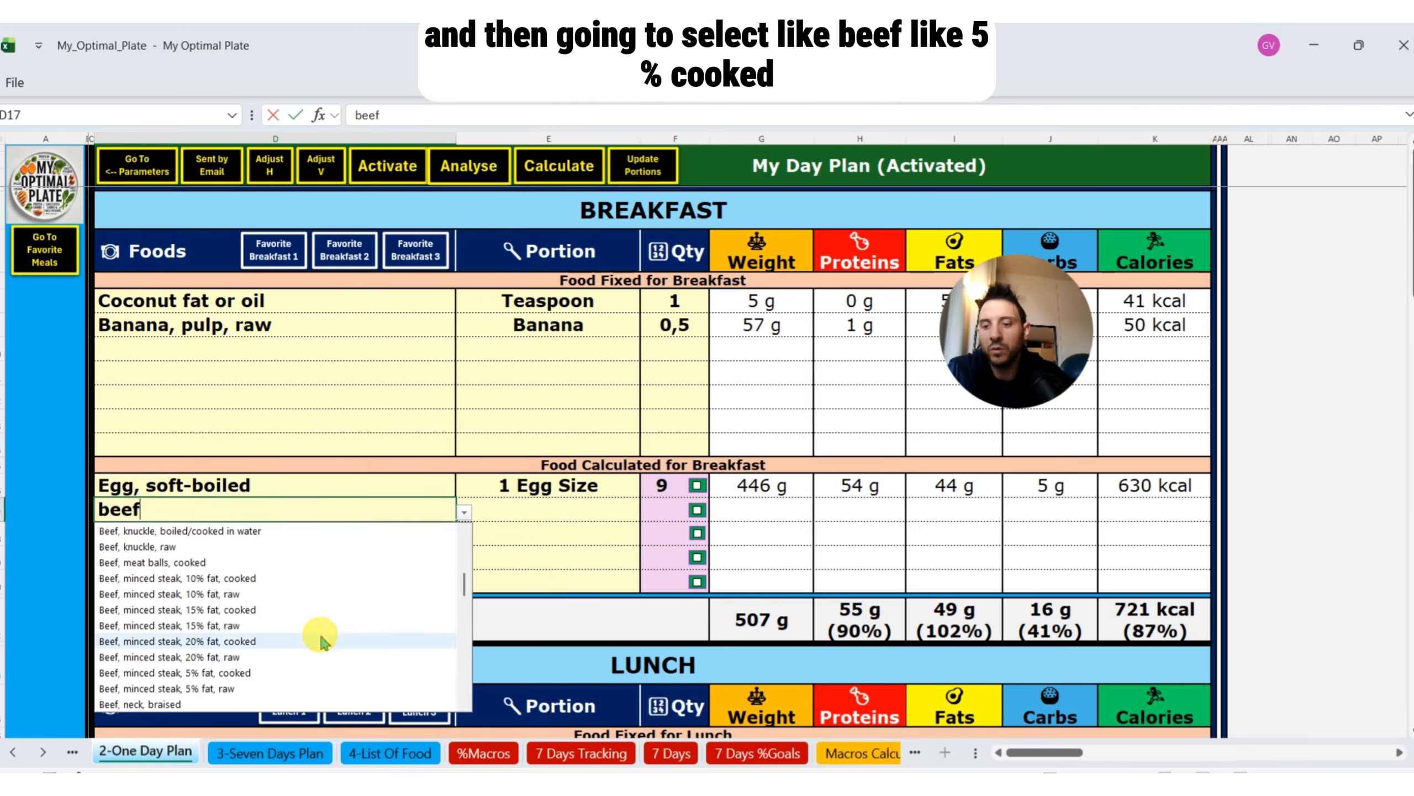
pyautogui.click(287, 673)
# Step: Add "Avocado, pulp, raw" as the third calculated food for breakfast
pyautogui.click(278, 535)
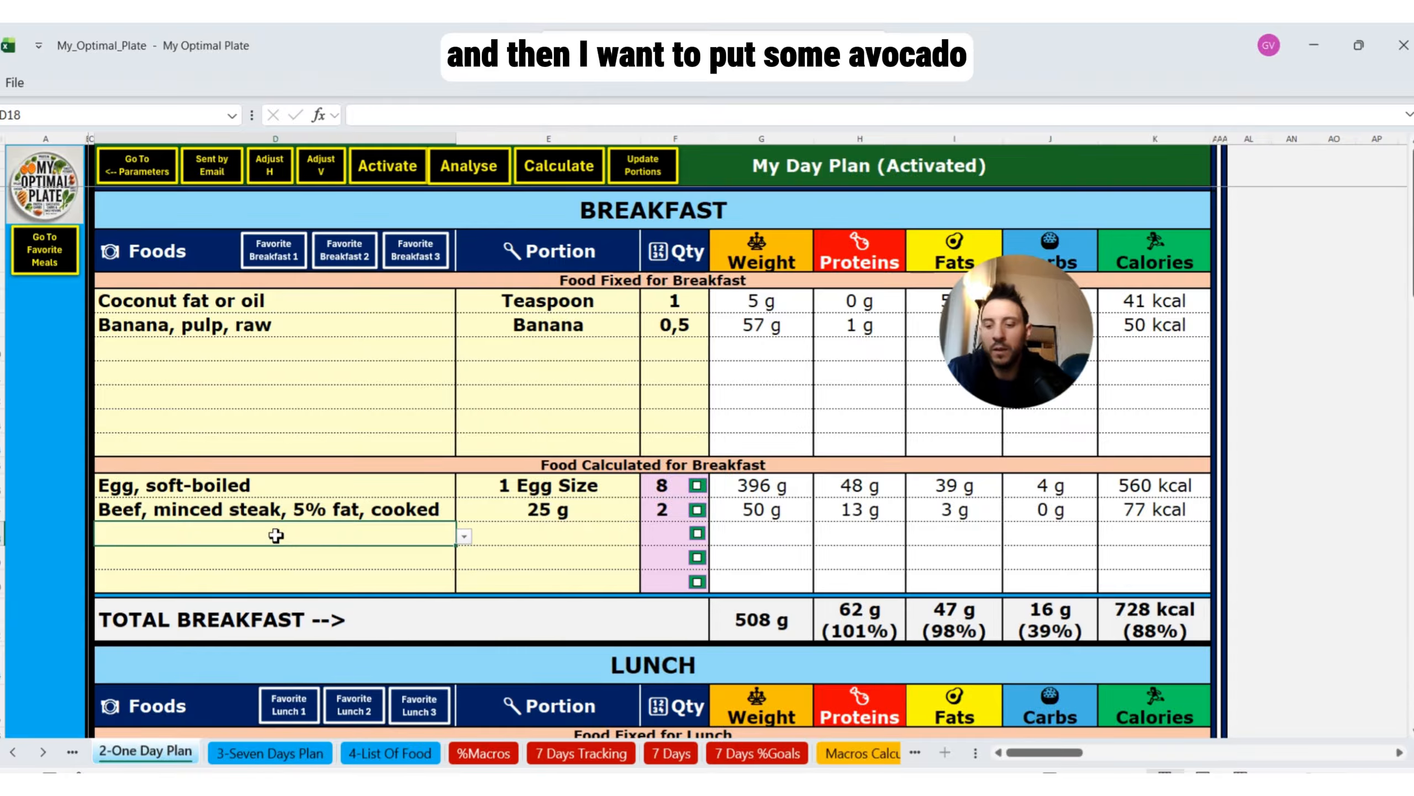
pyautogui.write('avoc')
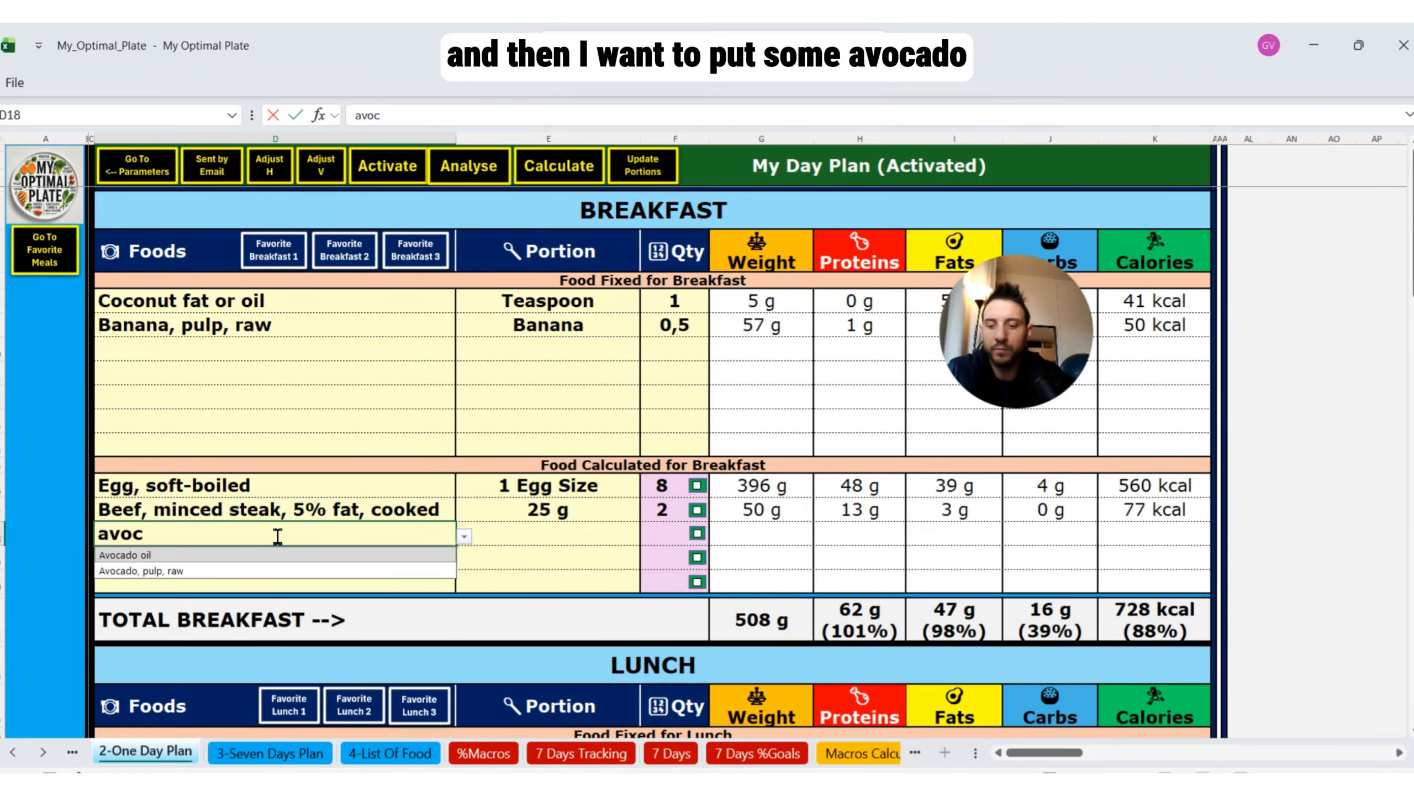
pyautogui.click(233, 571)
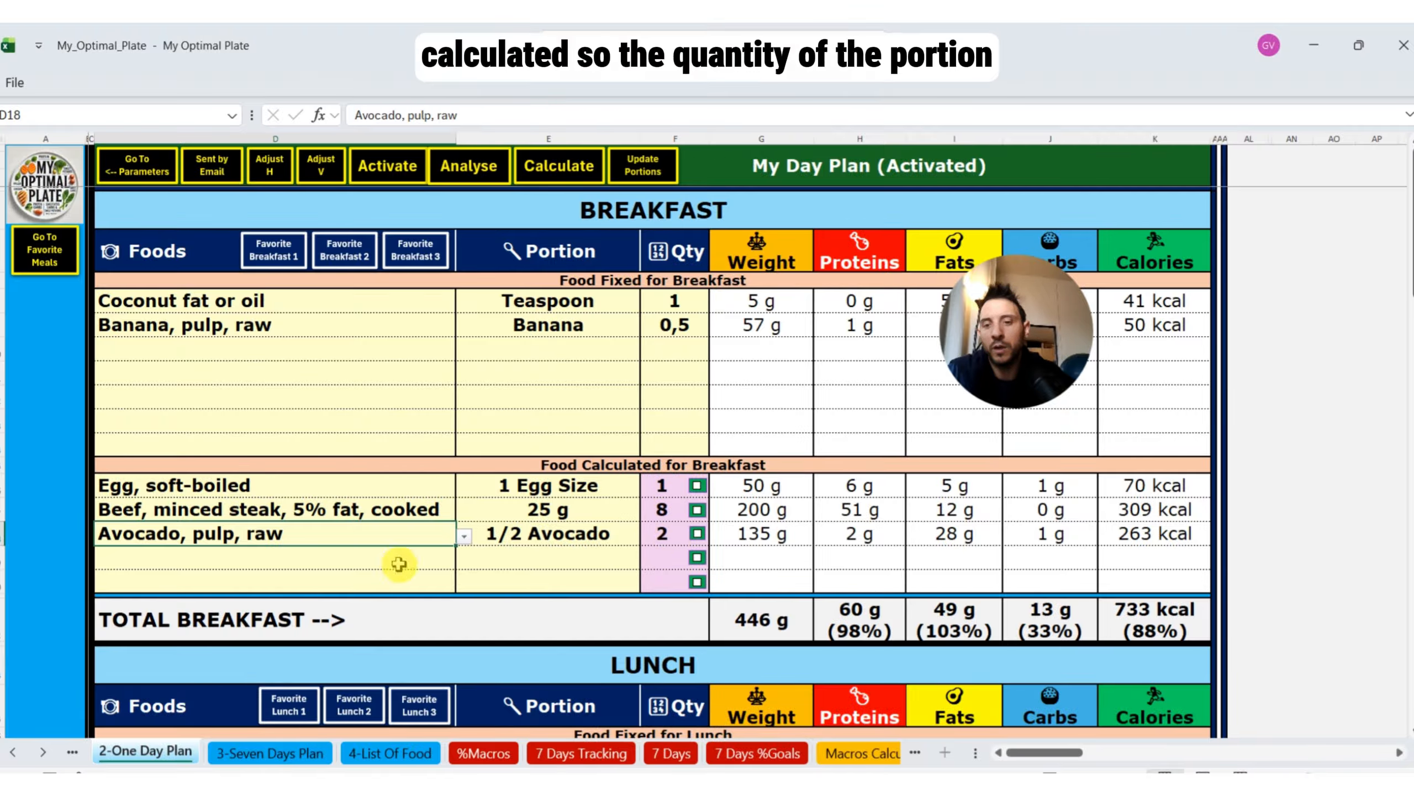
# Step: Add "Kiwi fruit (yellow), pulp and seeds, raw" as the fourth calculated food for breakfast
pyautogui.click(377, 560)
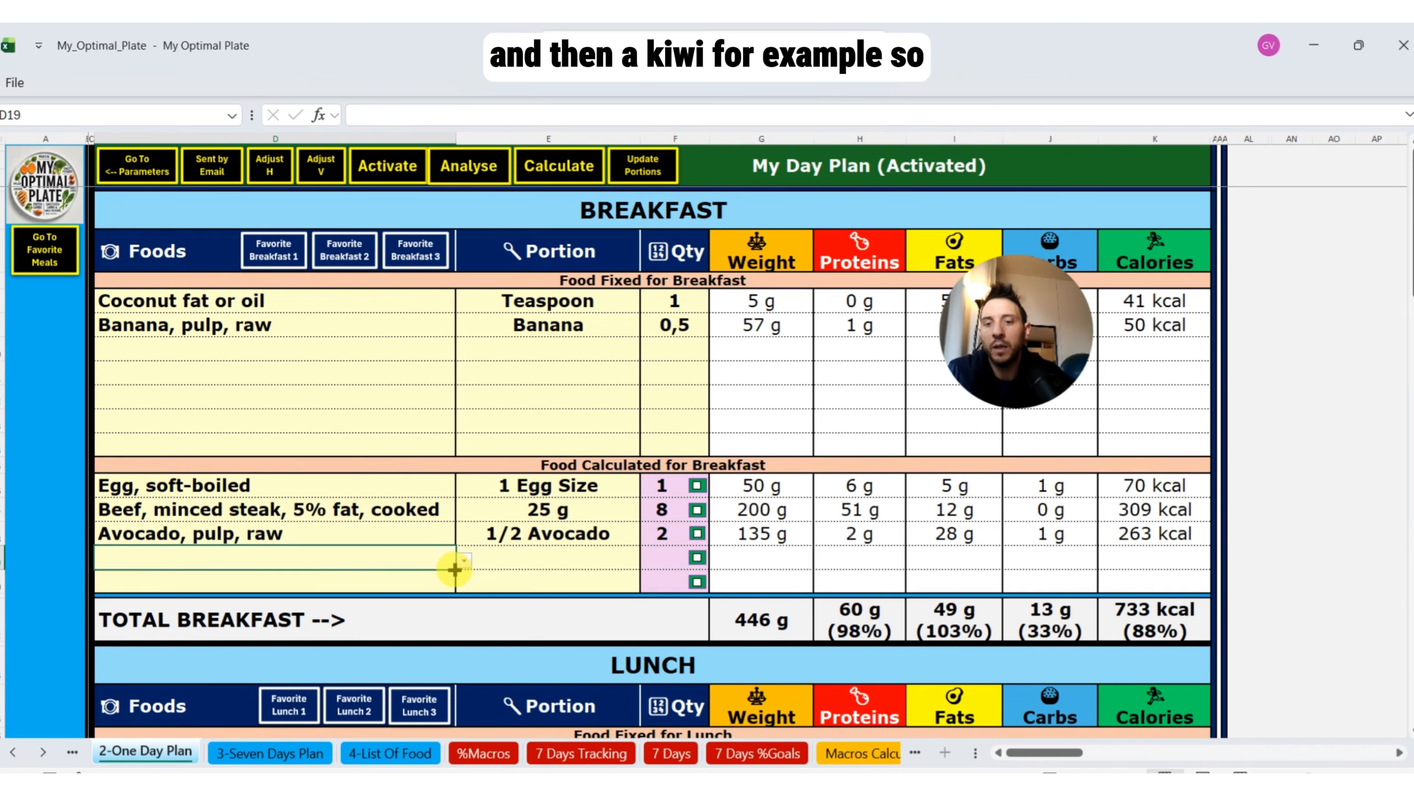
pyautogui.write('kiwi')
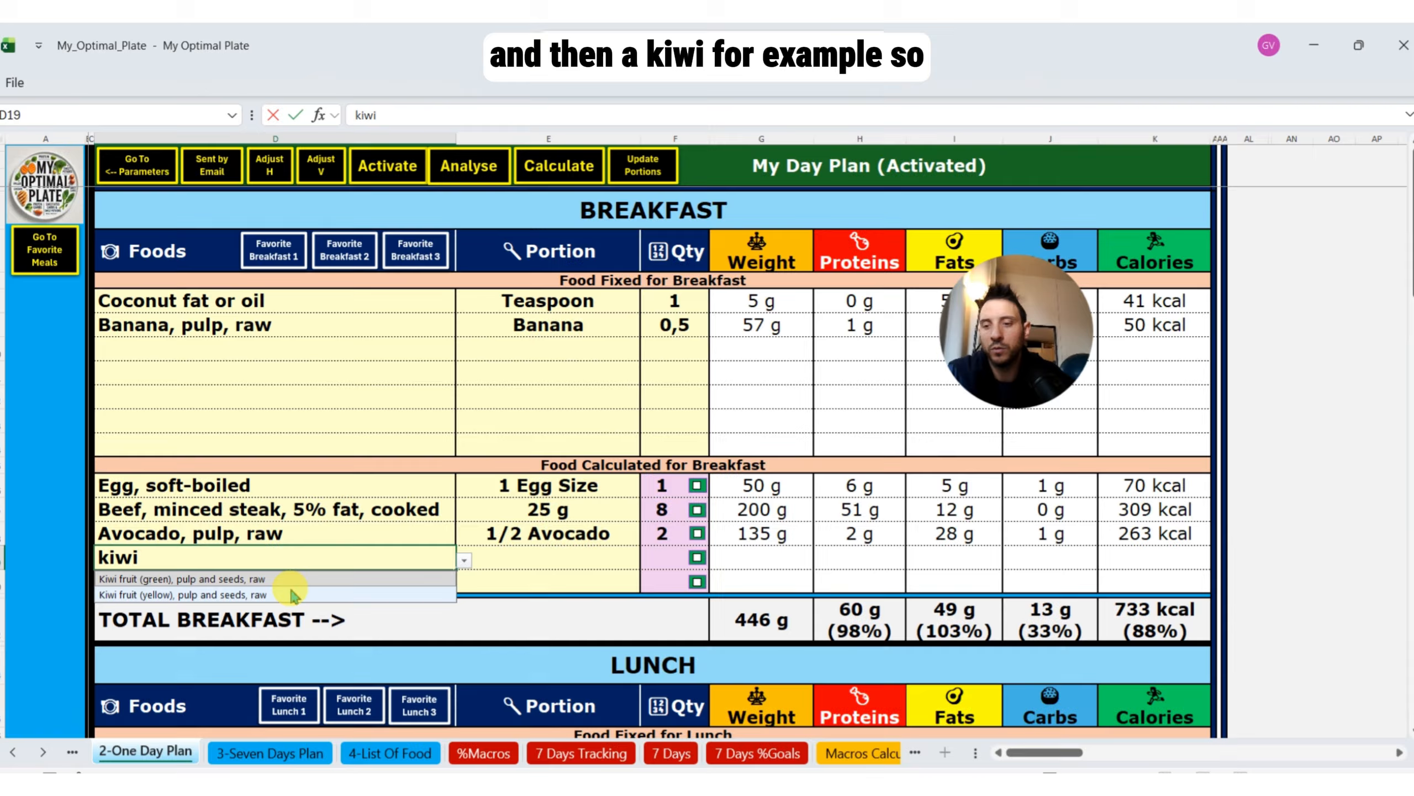
pyautogui.click(293, 595)
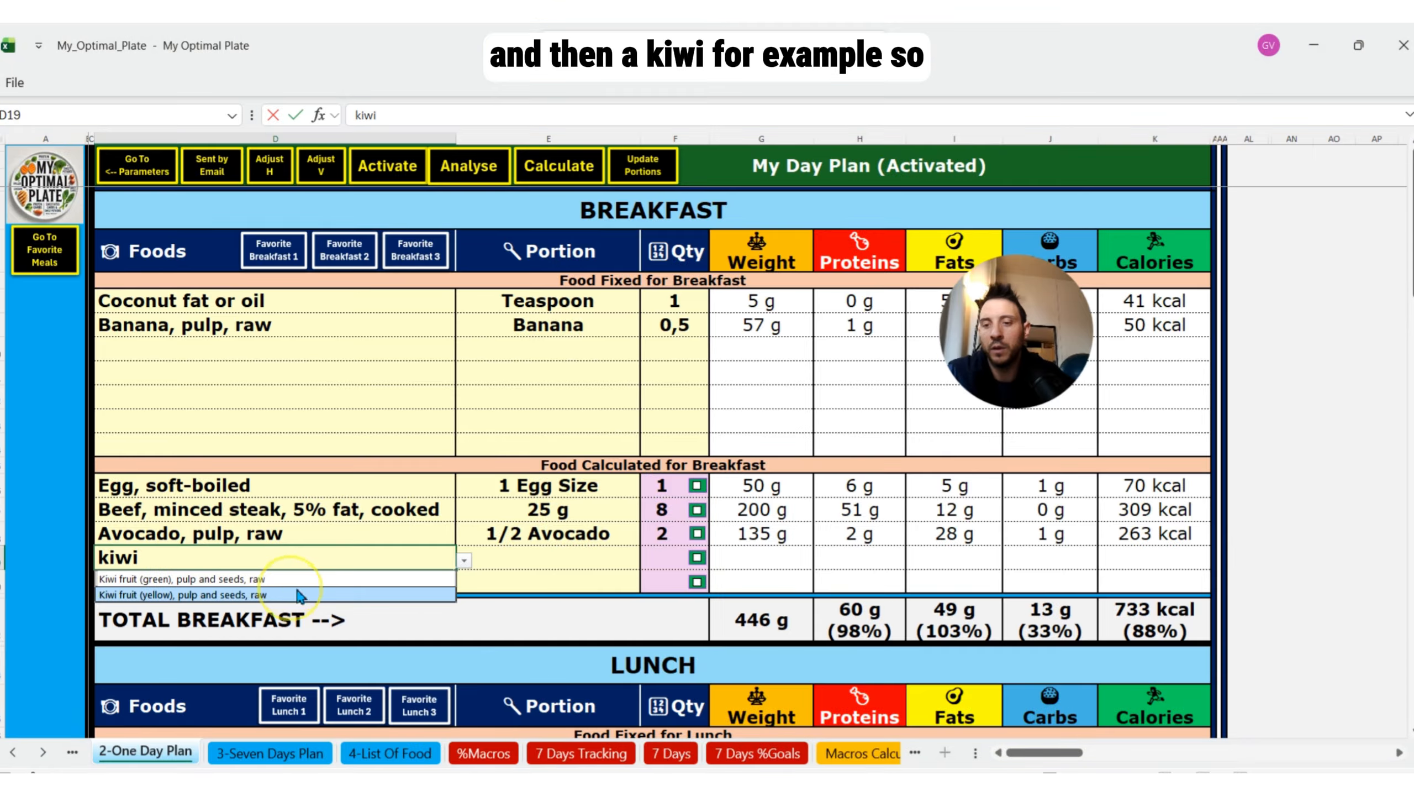
# Step: Add "Walnut, dried, husked" as the fifth calculated food for breakfast
pyautogui.scroll(-3, 592, 589)
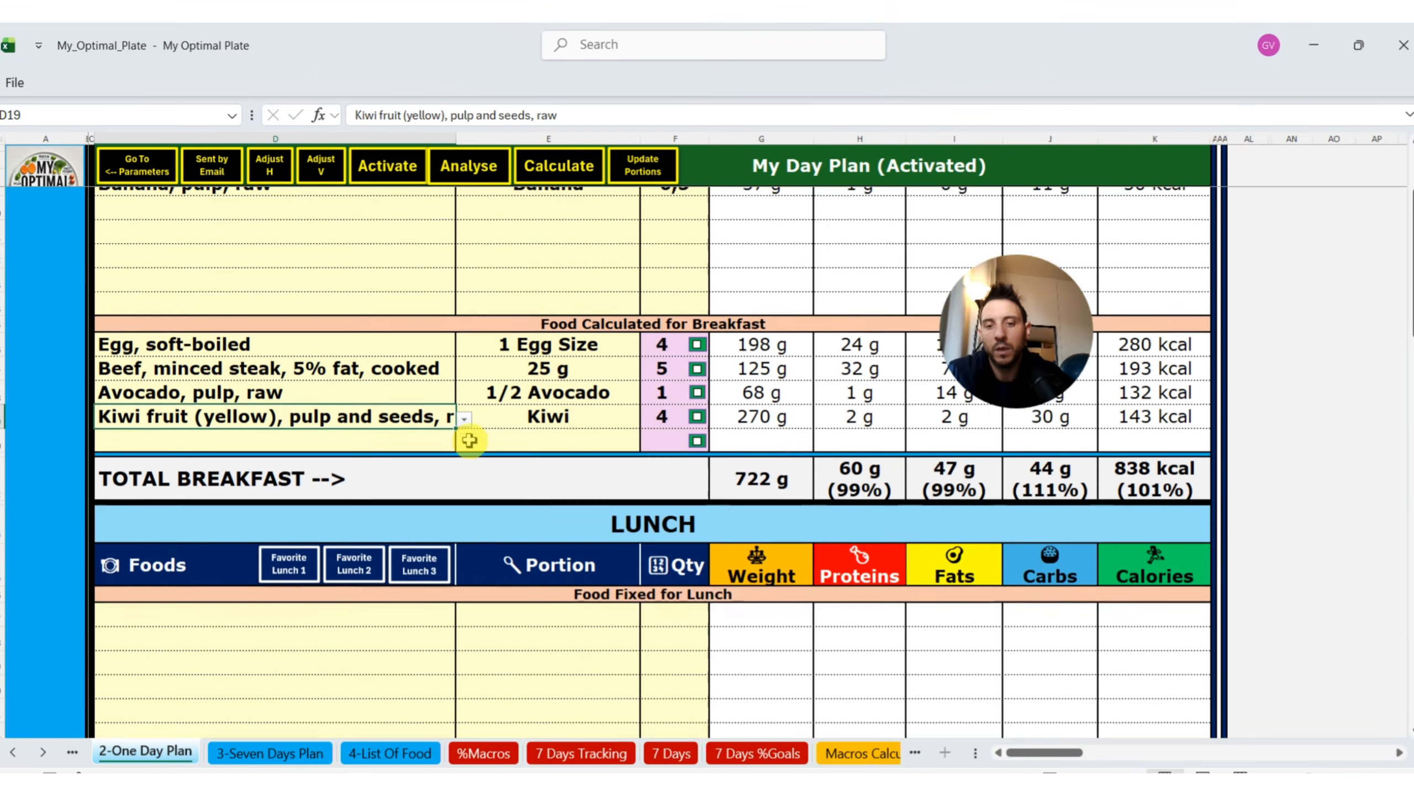
pyautogui.click(392, 381)
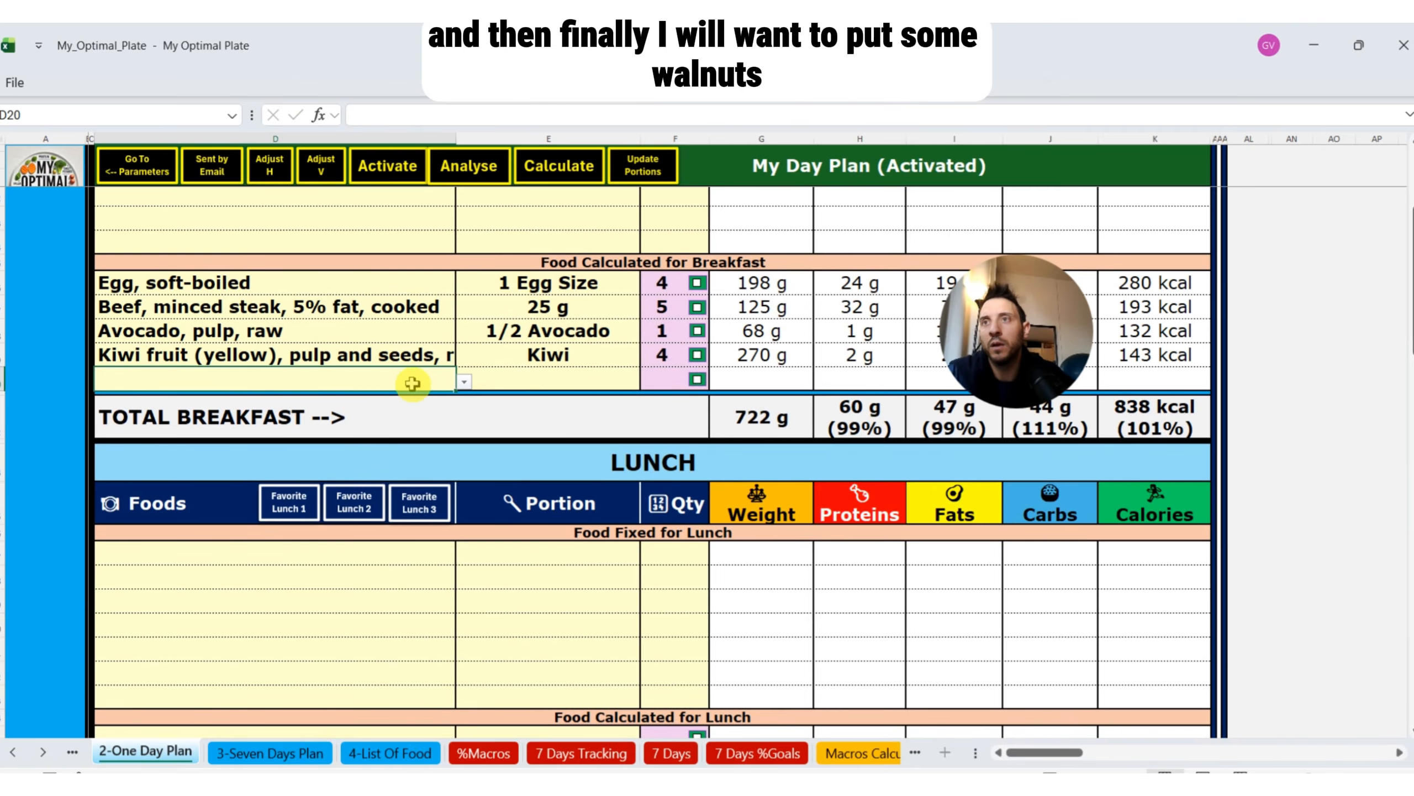
pyautogui.click(464, 382)
pyautogui.write('wa')
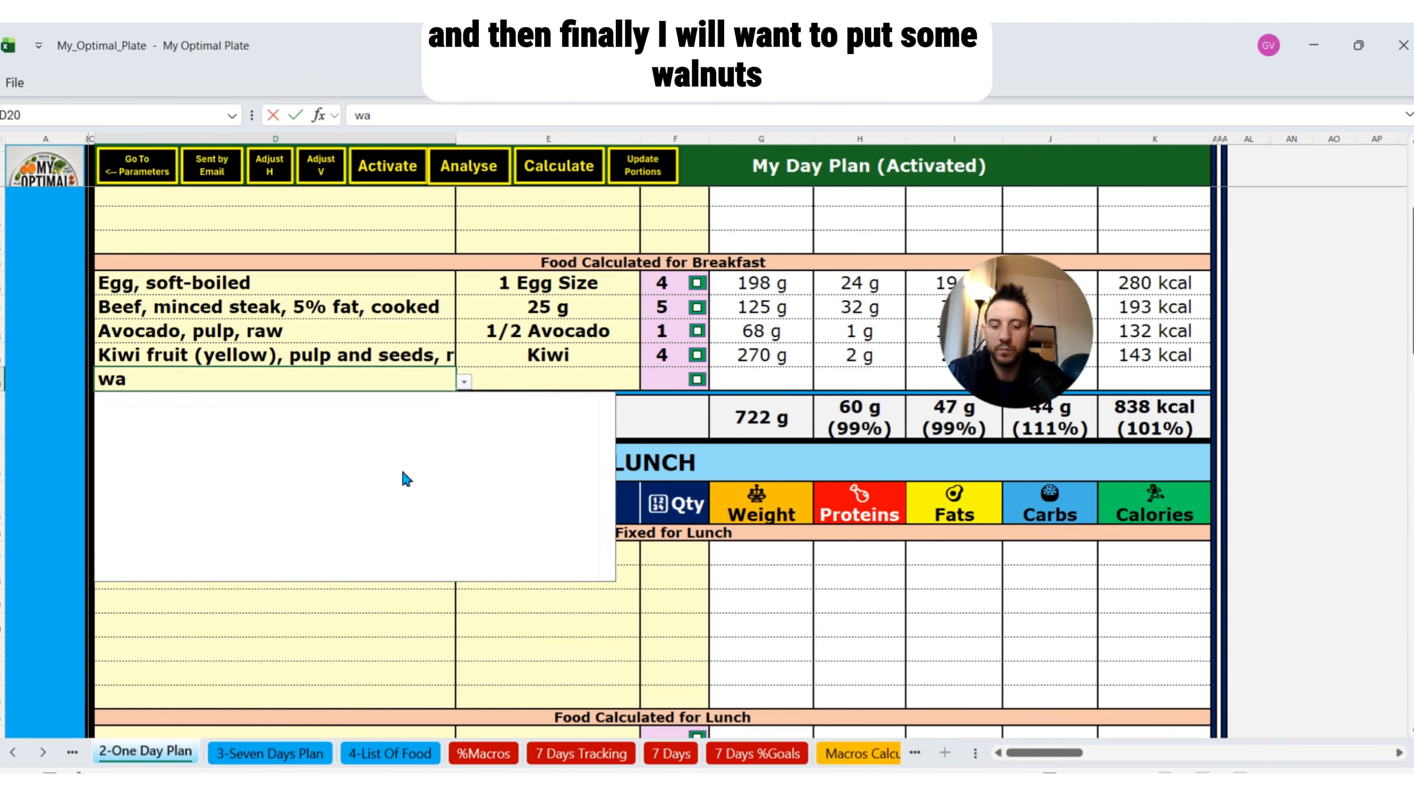
pyautogui.write('lnu')
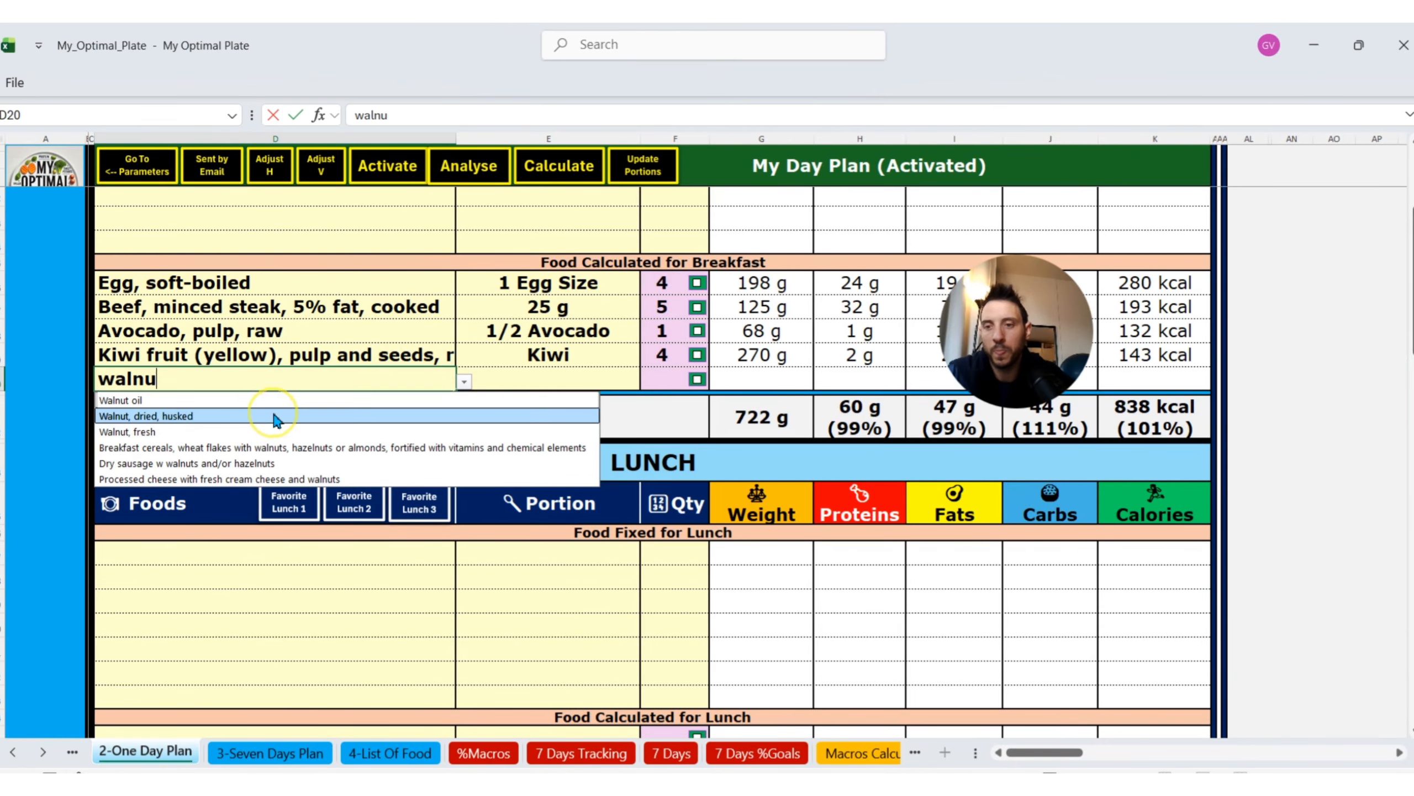
pyautogui.click(277, 421)
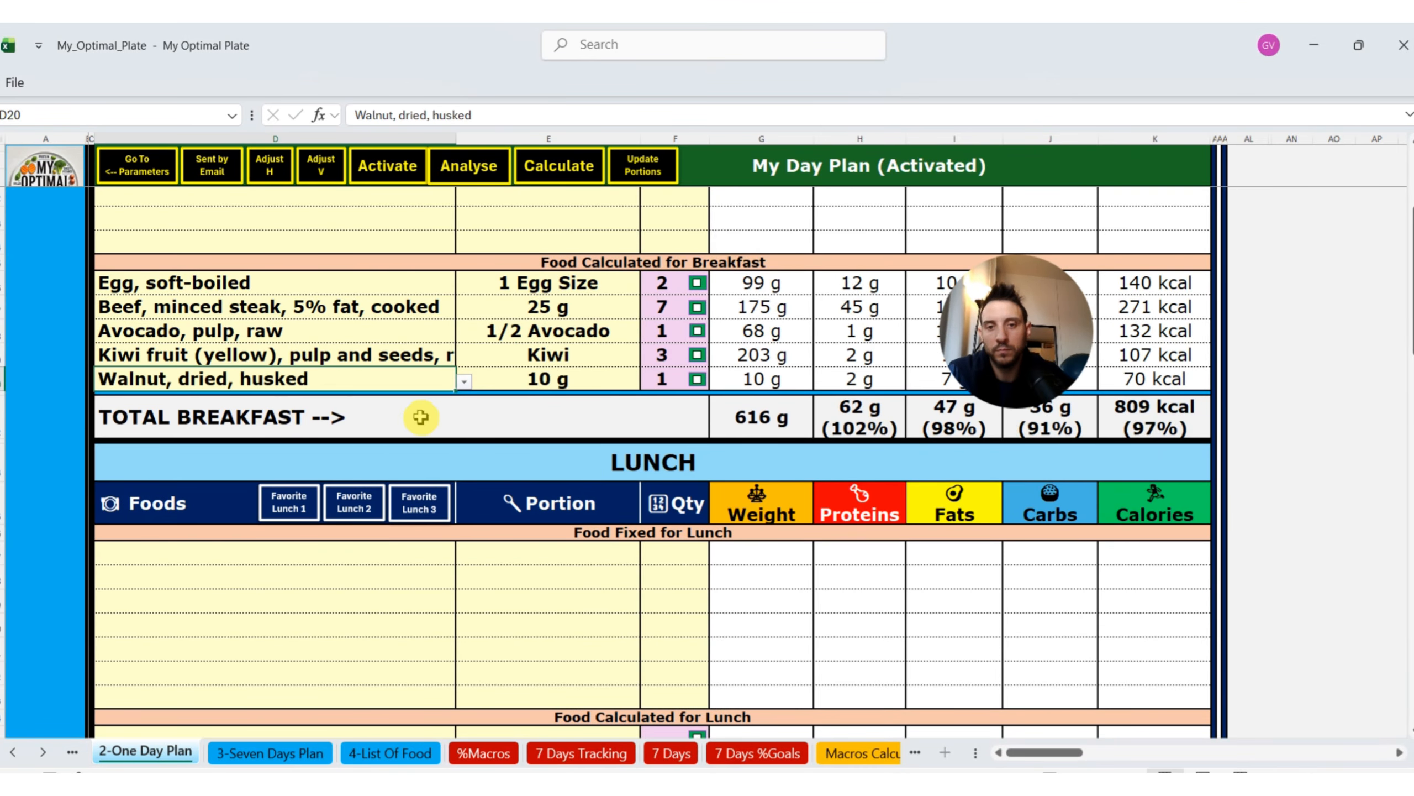
pyautogui.scroll(3, 514, 419)
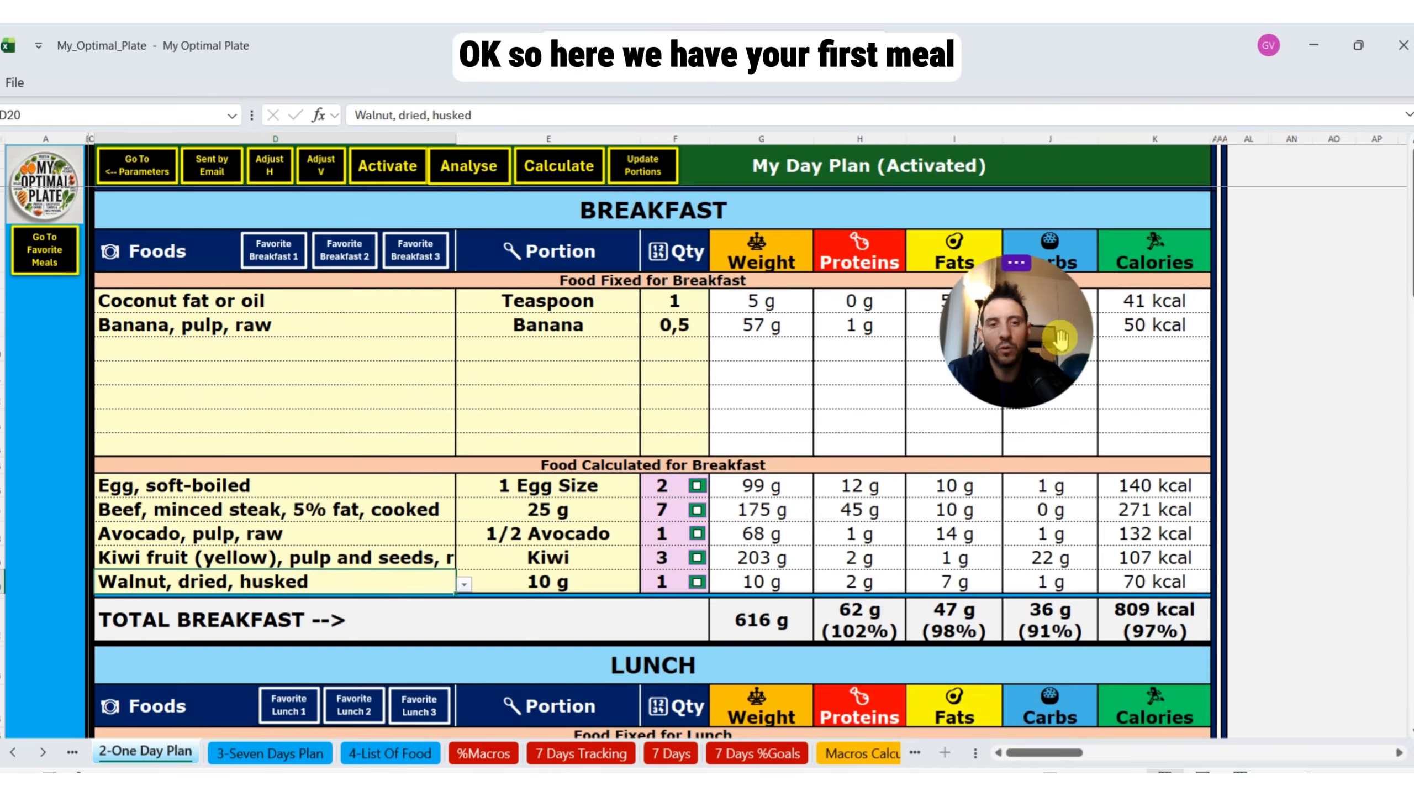
pyautogui.moveTo(1060, 337); pyautogui.dragTo(1284, 284)
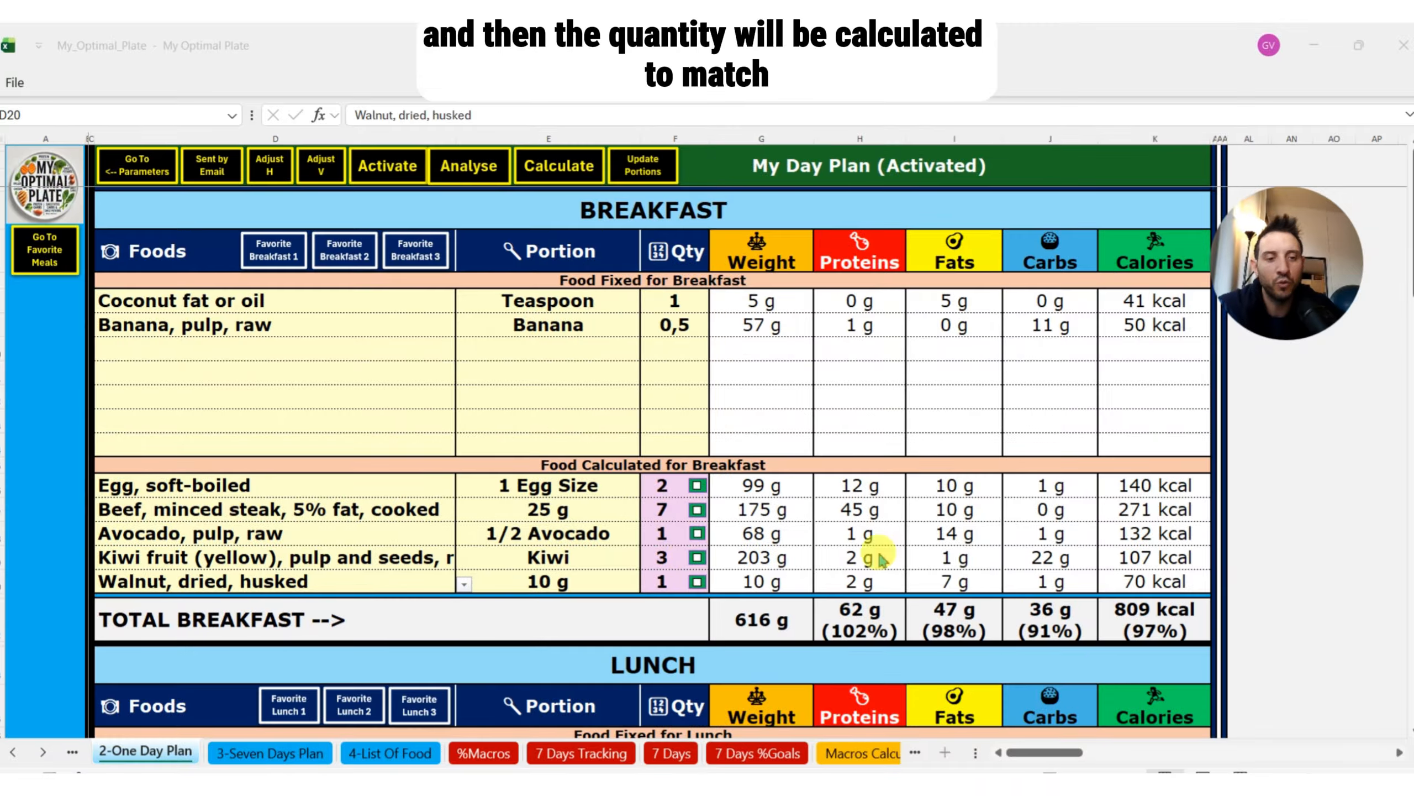
pyautogui.click(365, 532)
# Step: Add "Macadamia nut" as the first fixed food for lunch
pyautogui.scroll(-6, 363, 557)
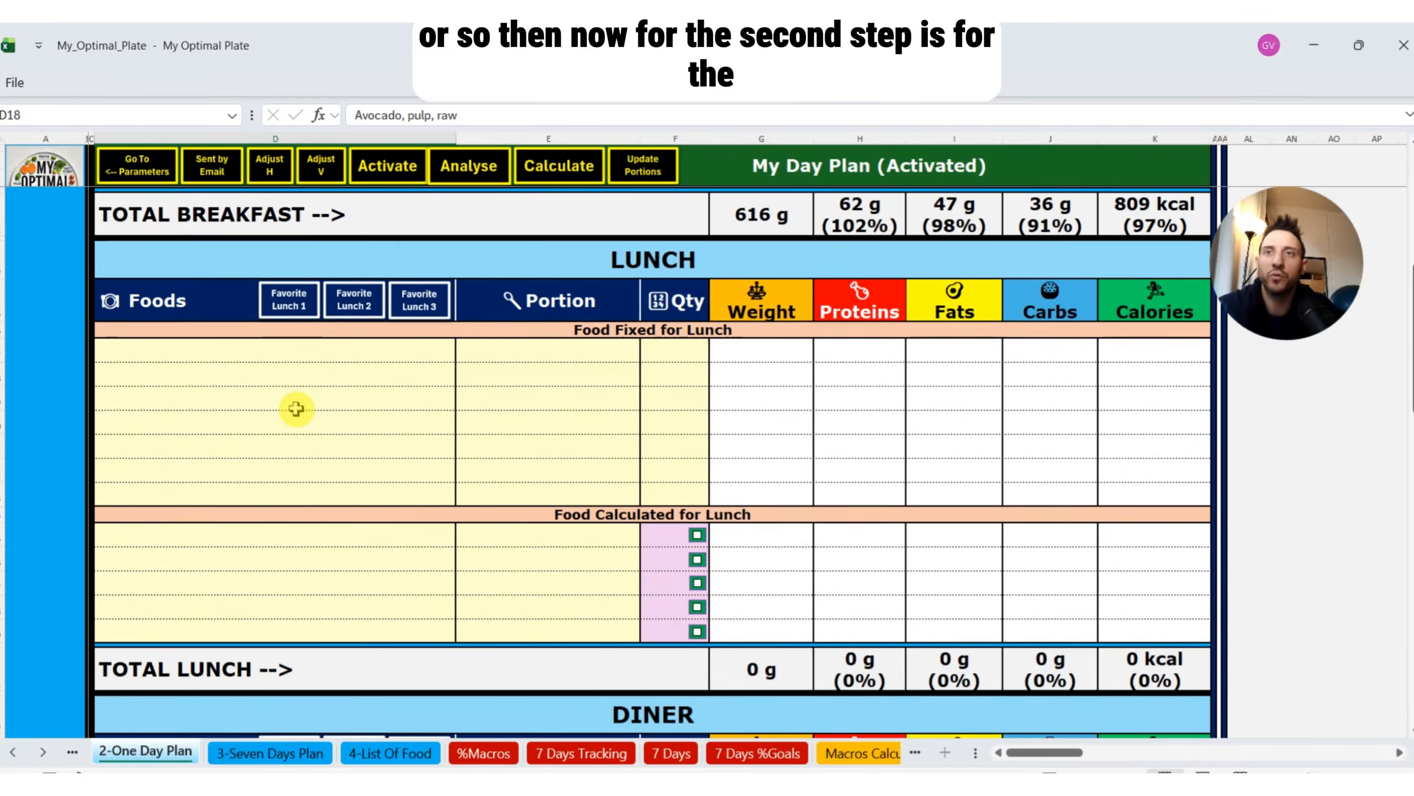
pyautogui.click(411, 361)
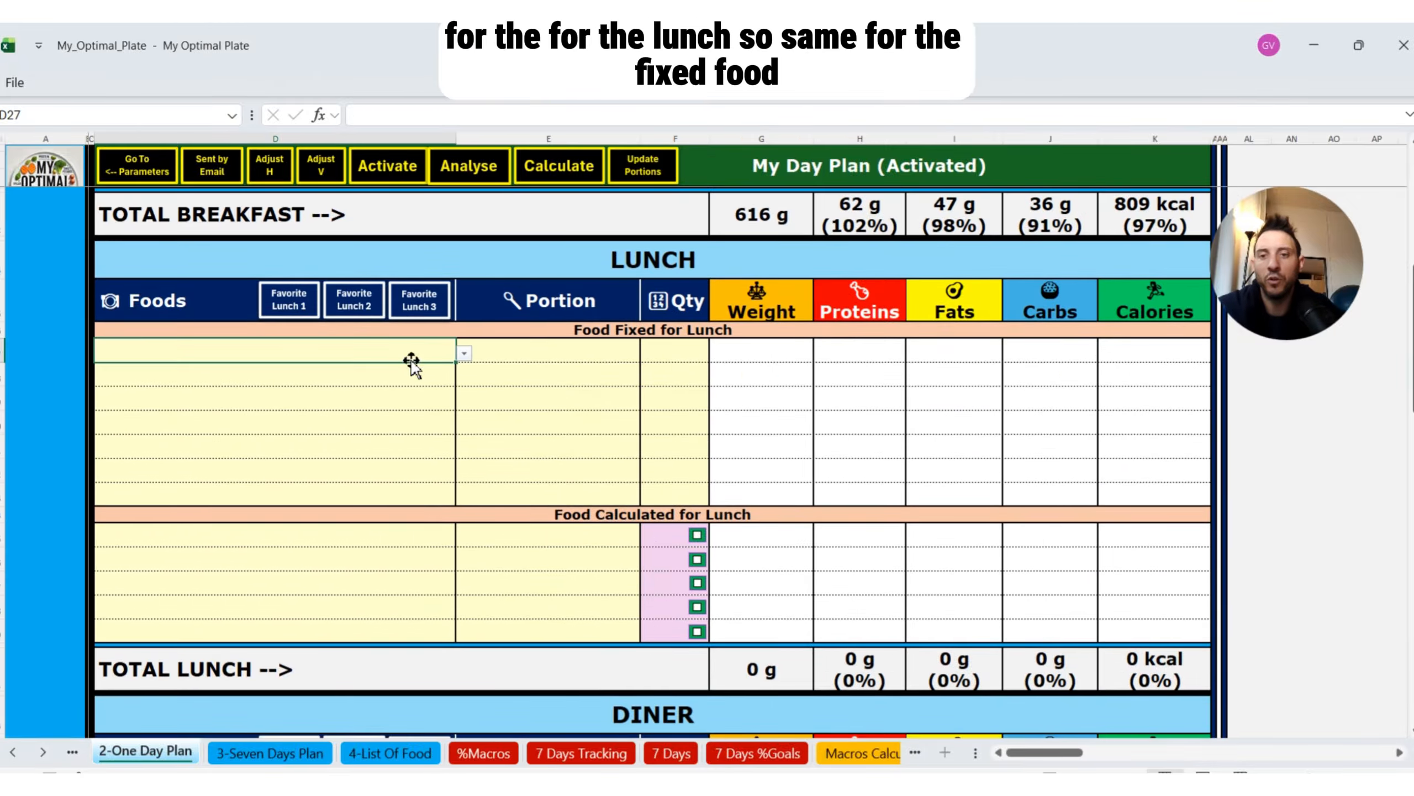
pyautogui.write('mac')
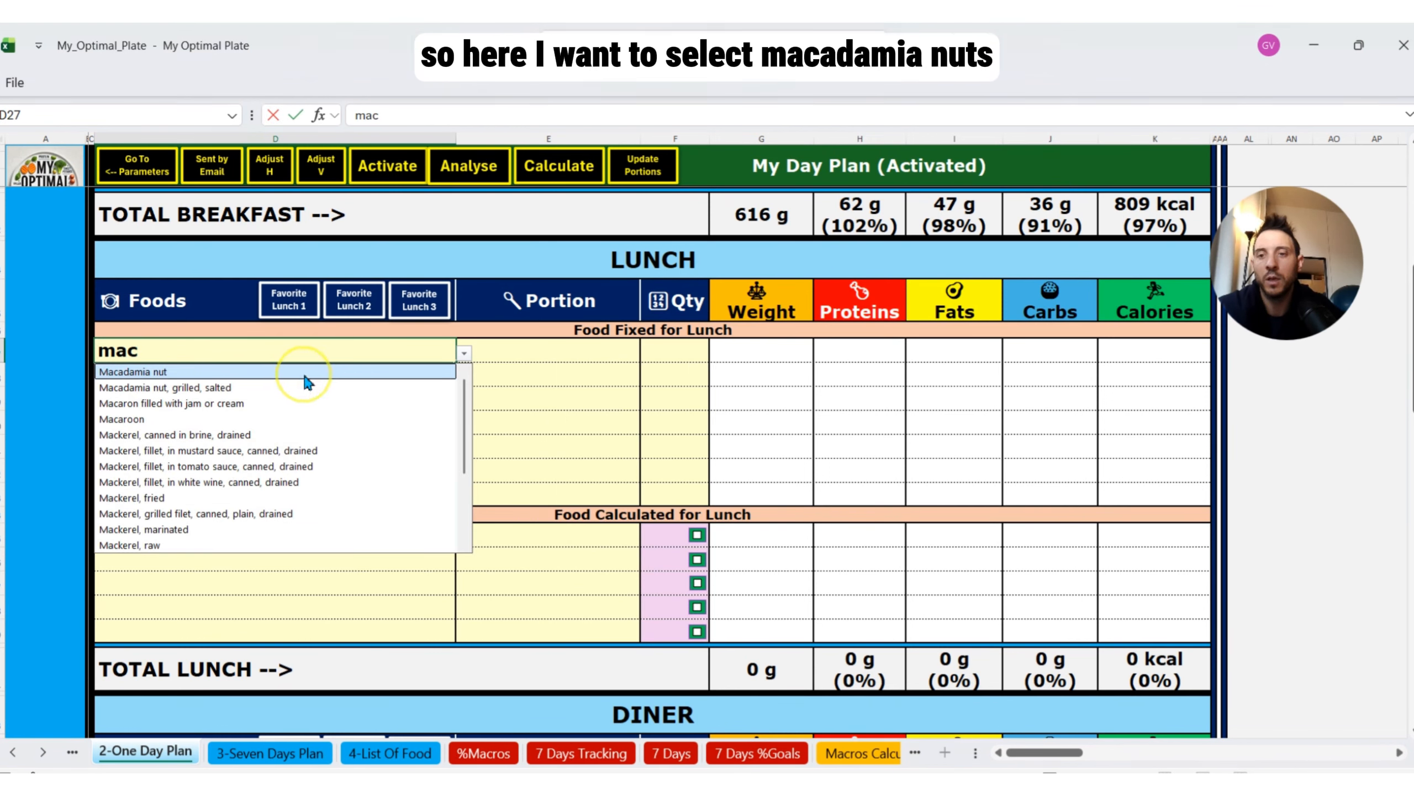
pyautogui.press('Return')
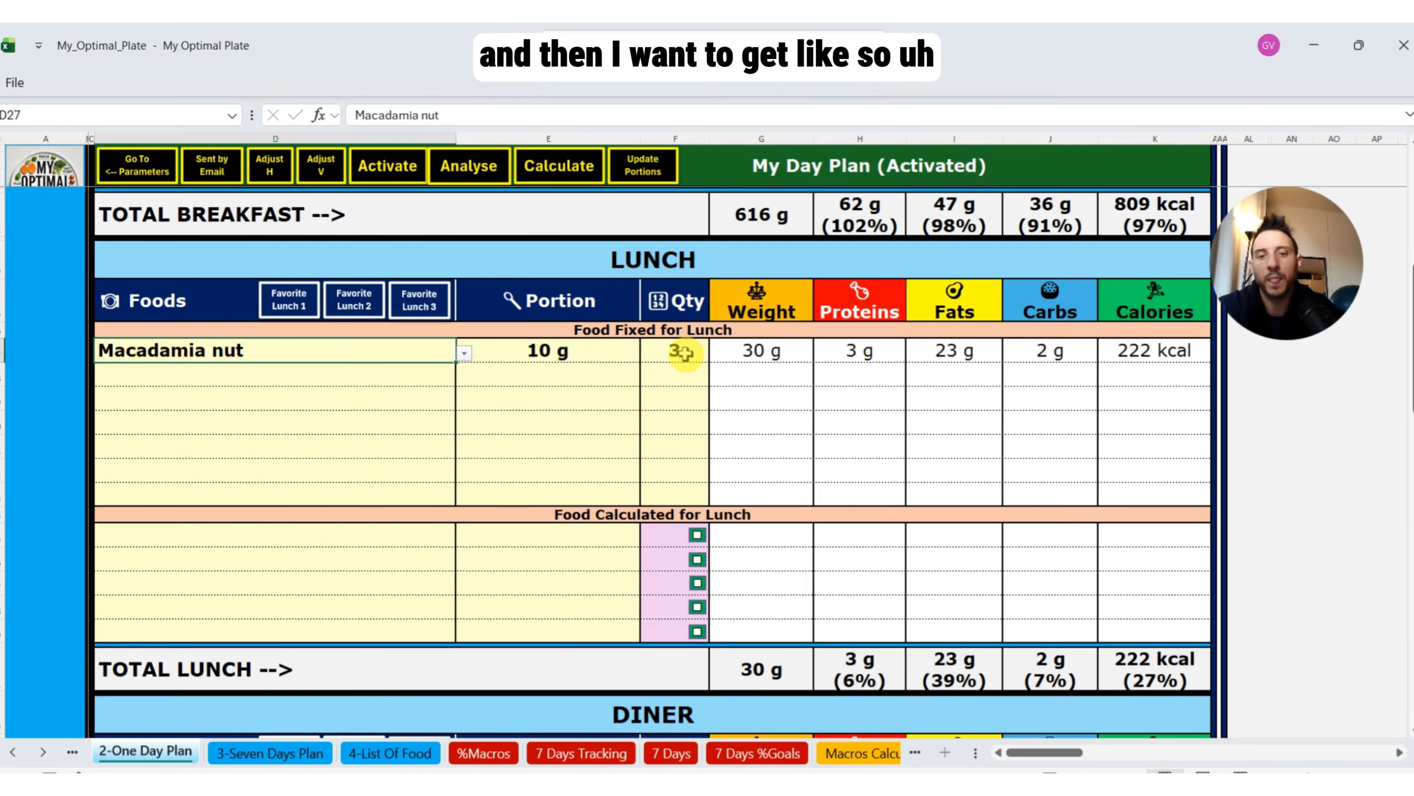
# Step: Add "Beef, hanger steak, grilled" as the first calculated food for lunch
pyautogui.click(379, 533)
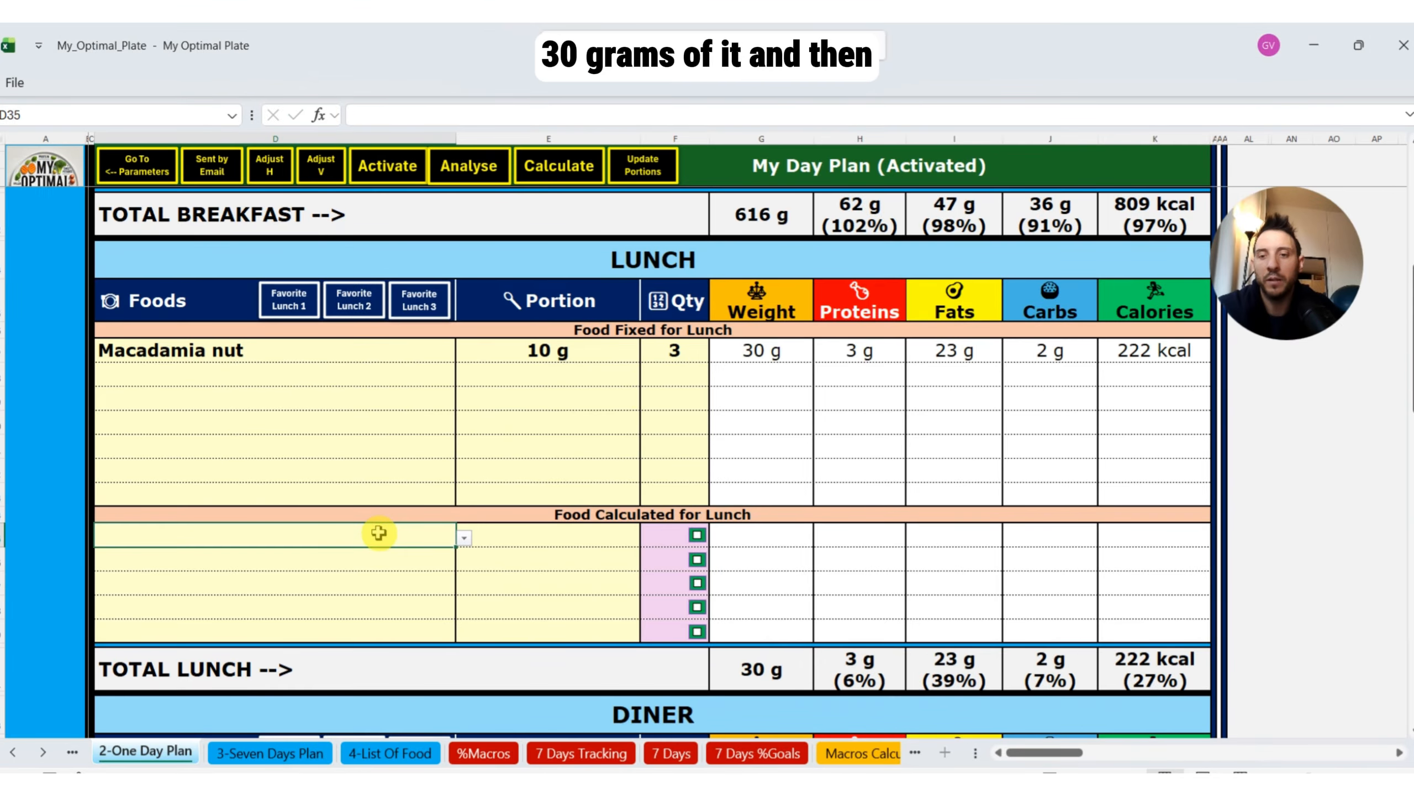
pyautogui.click(443, 538)
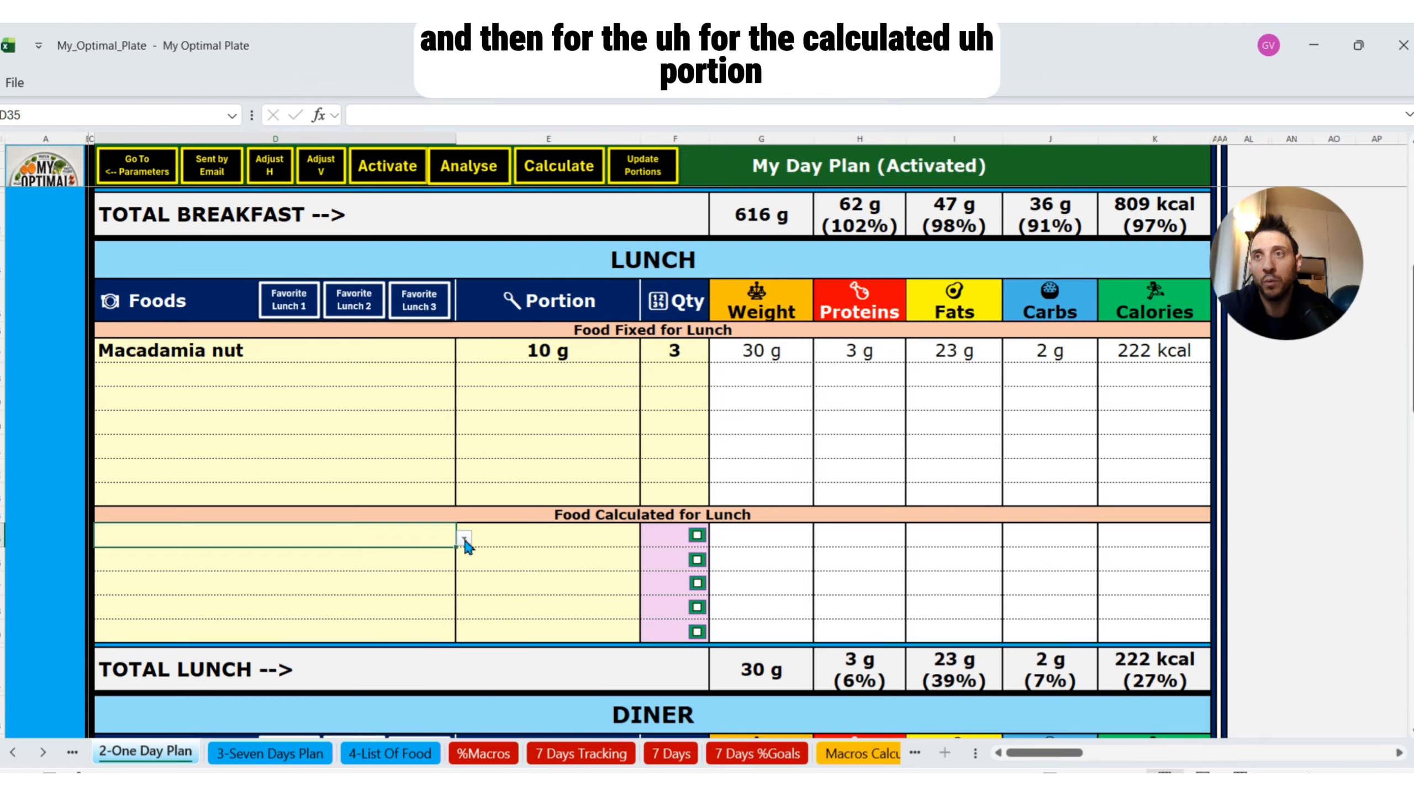
pyautogui.click(464, 537)
pyautogui.write('be')
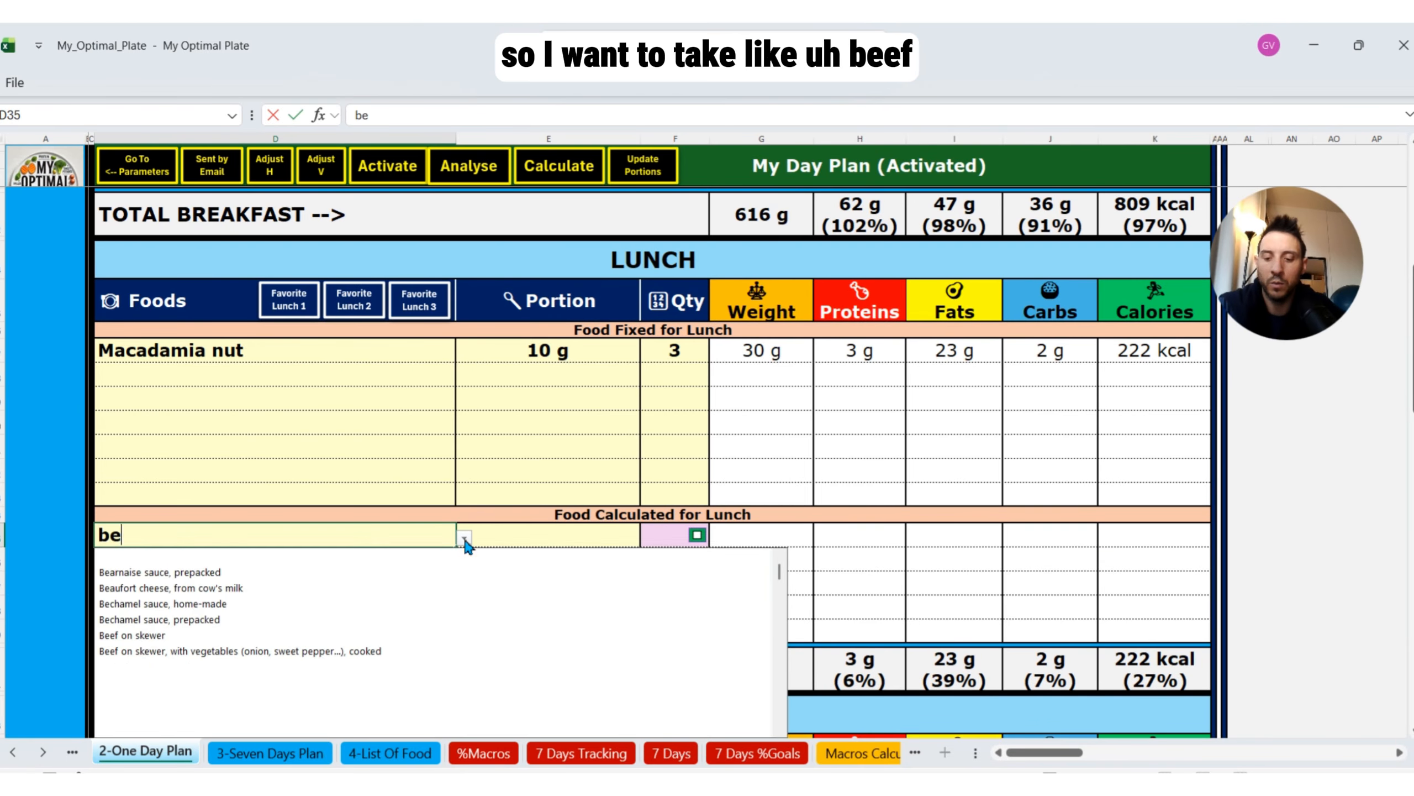
pyautogui.write('ef, h')
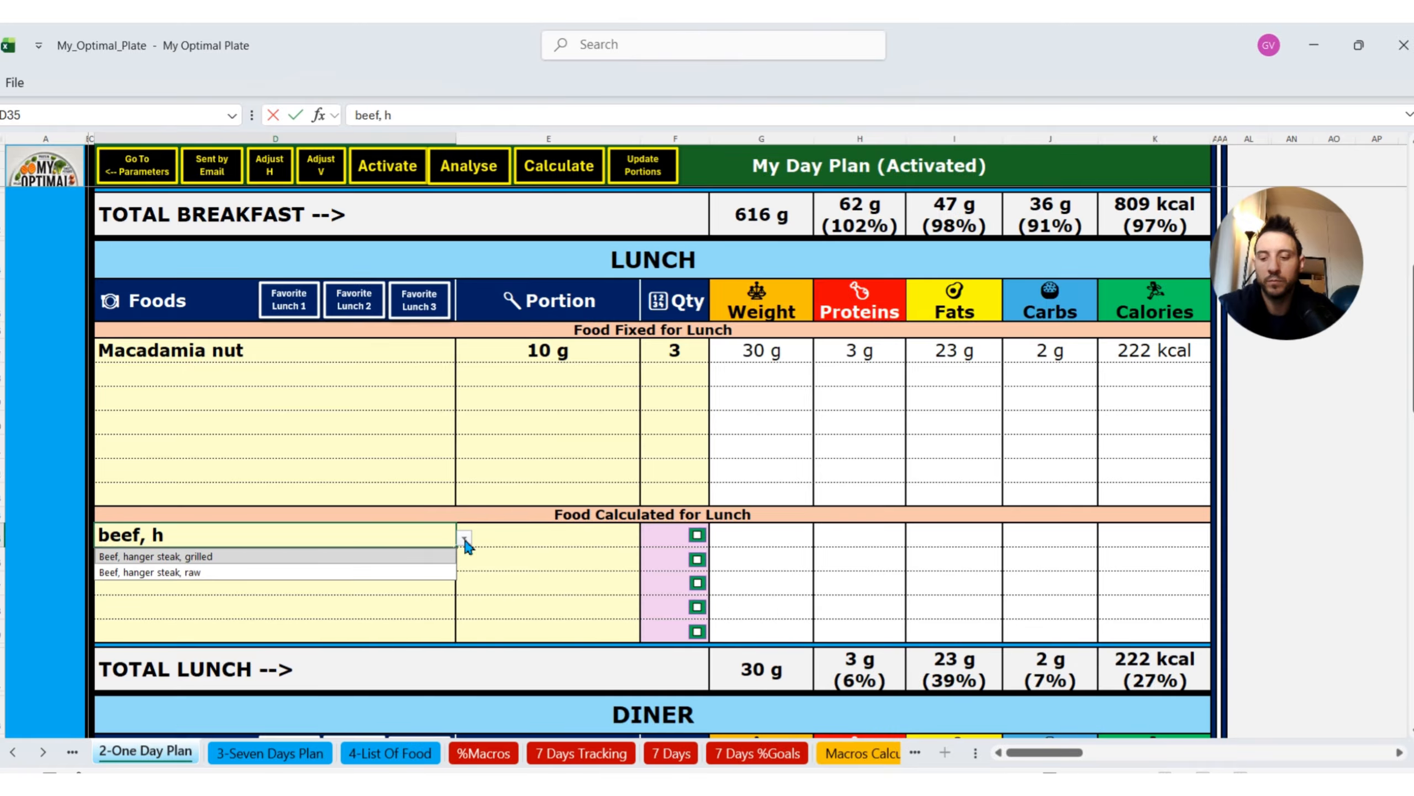
pyautogui.click(234, 557)
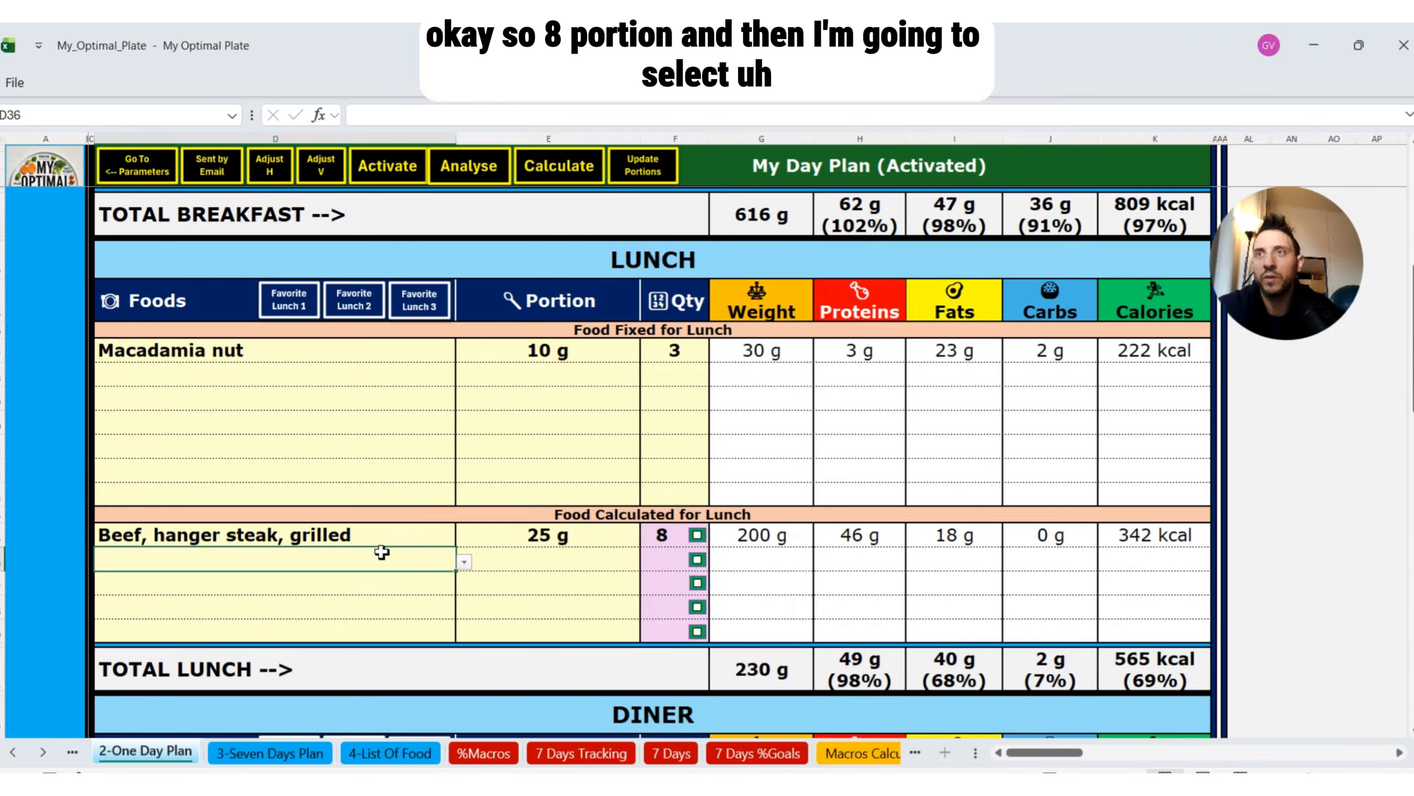
# Step: Add "Sweet potato, cooked" as the second calculated food for lunch
pyautogui.write('sweet')
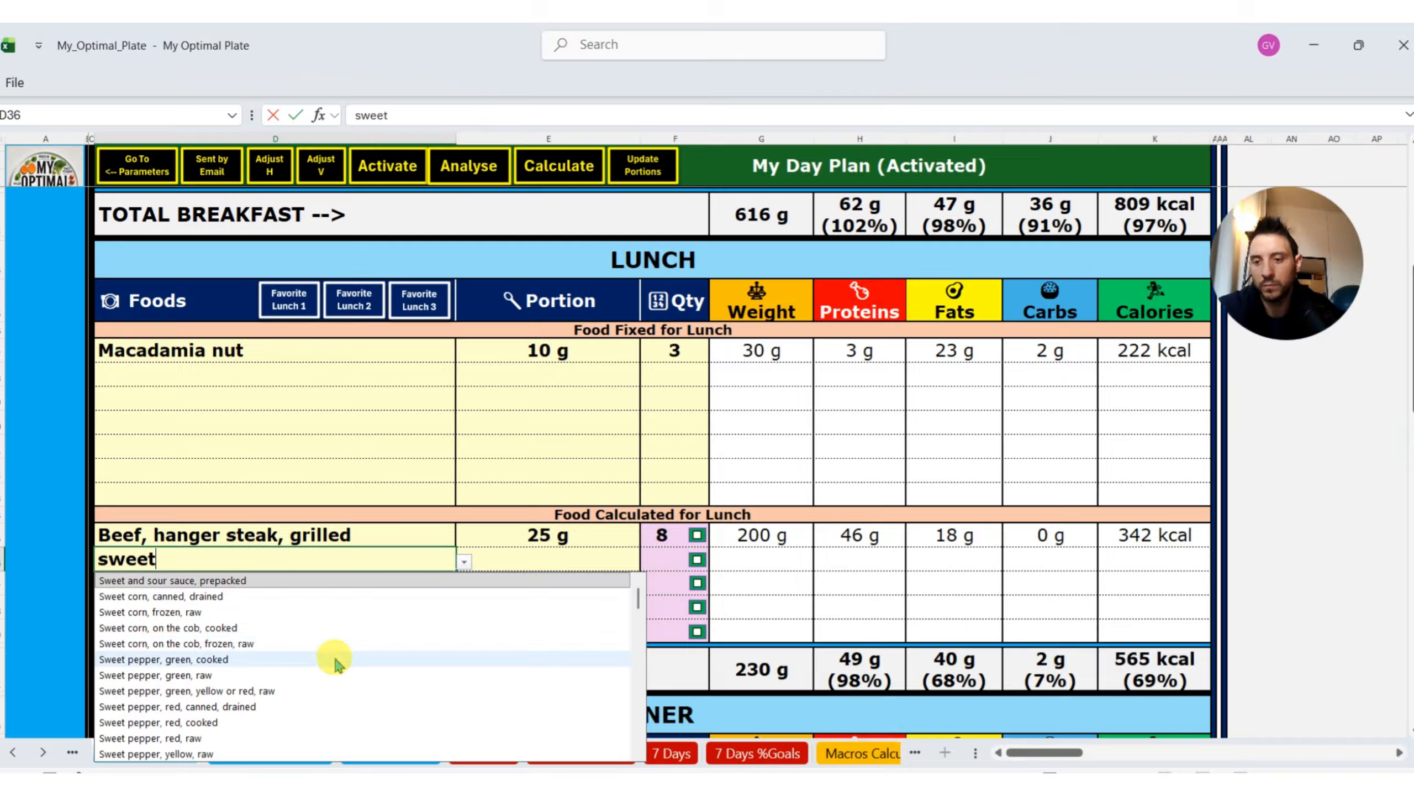
pyautogui.scroll(-3, 337, 655)
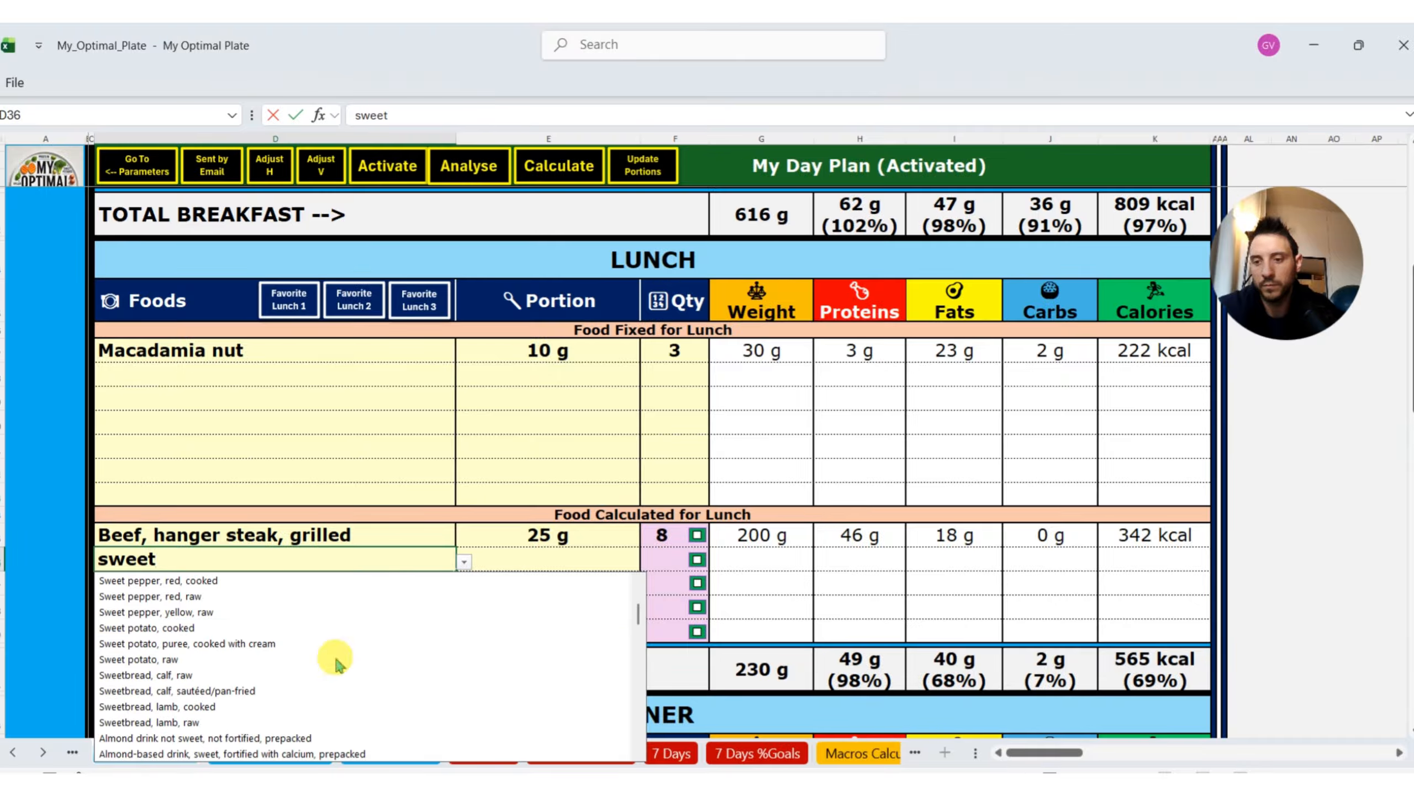
pyautogui.write('p')
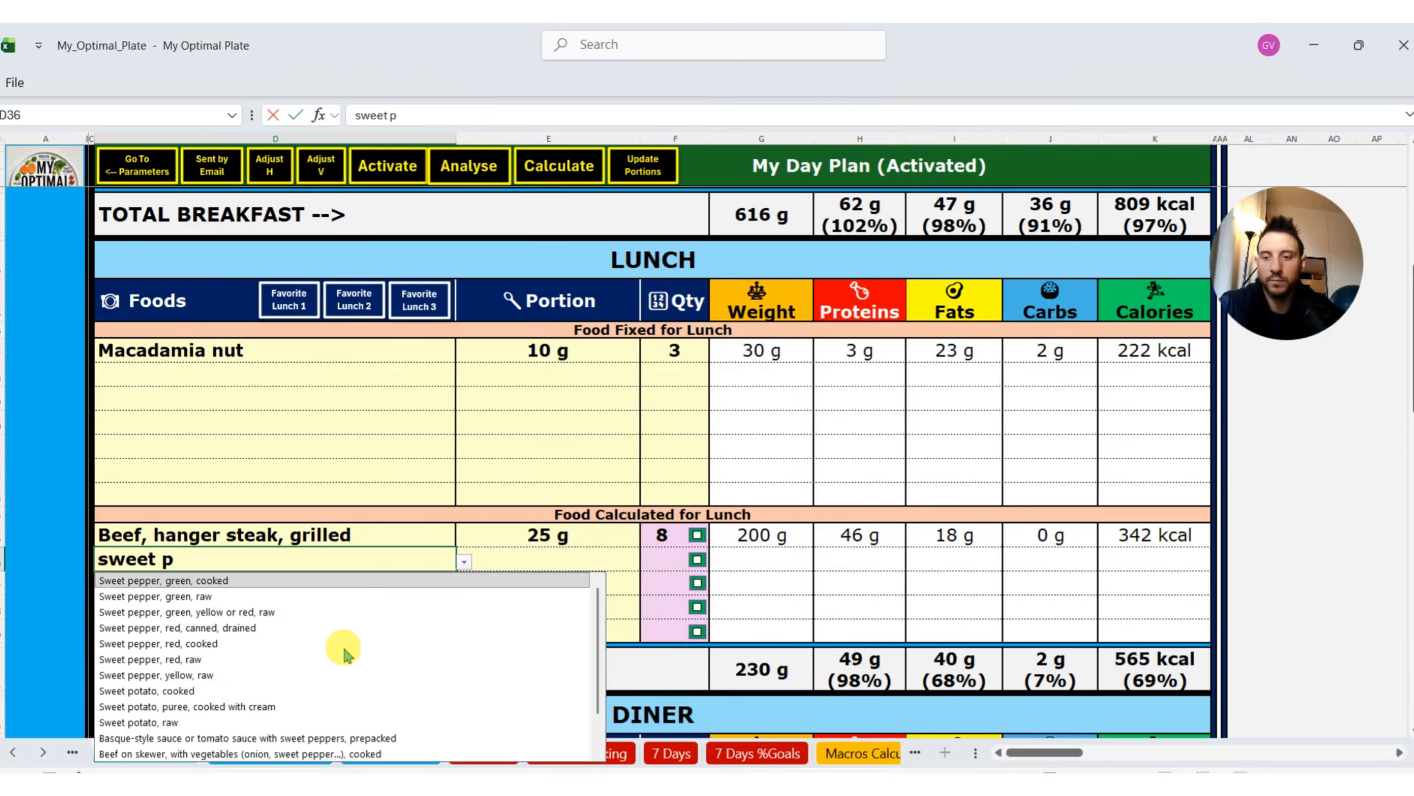
pyautogui.click(315, 691)
# Step: Add "Blackberry, raw" as the third calculated food for lunch
pyautogui.click(348, 581)
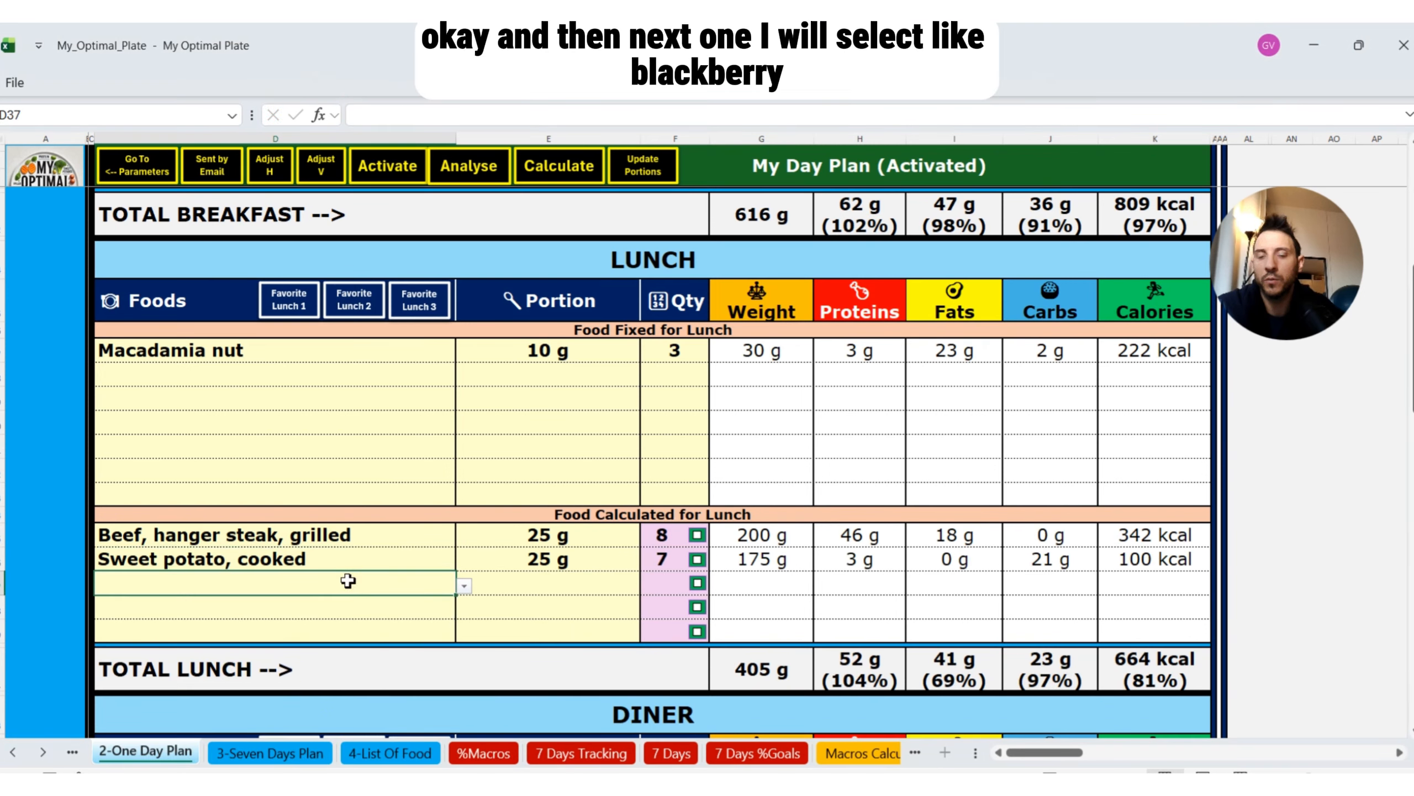
pyautogui.write('blac')
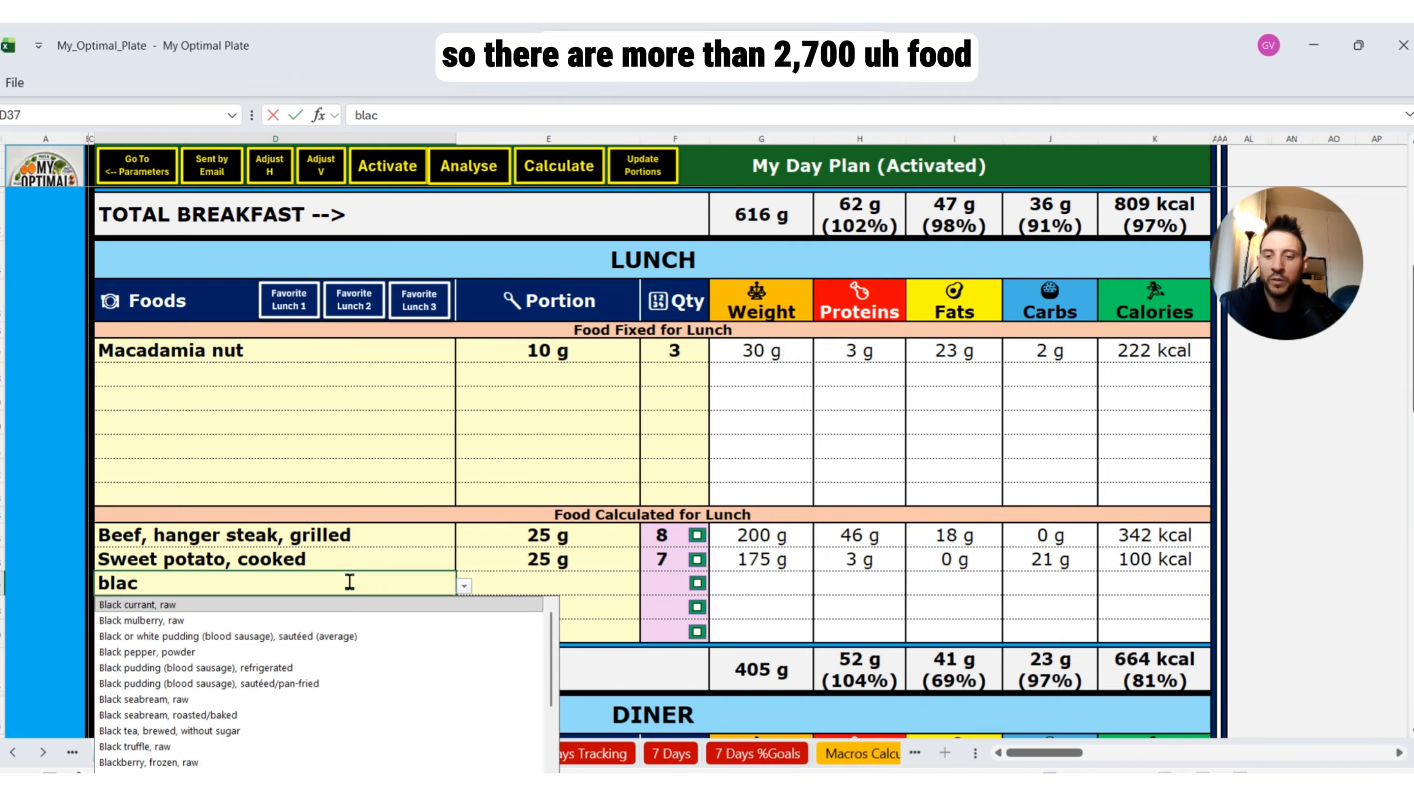
pyautogui.click(333, 669)
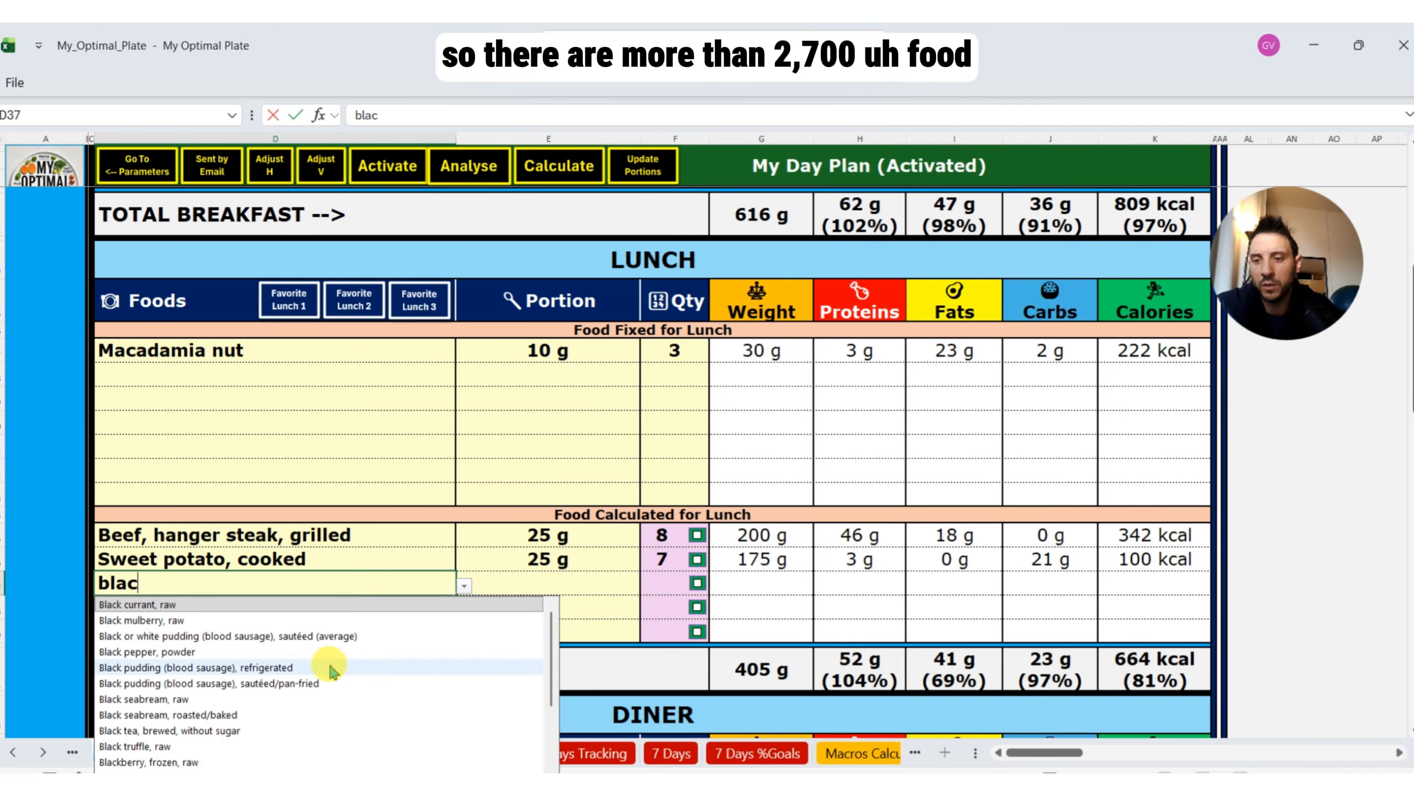
pyautogui.write('k')
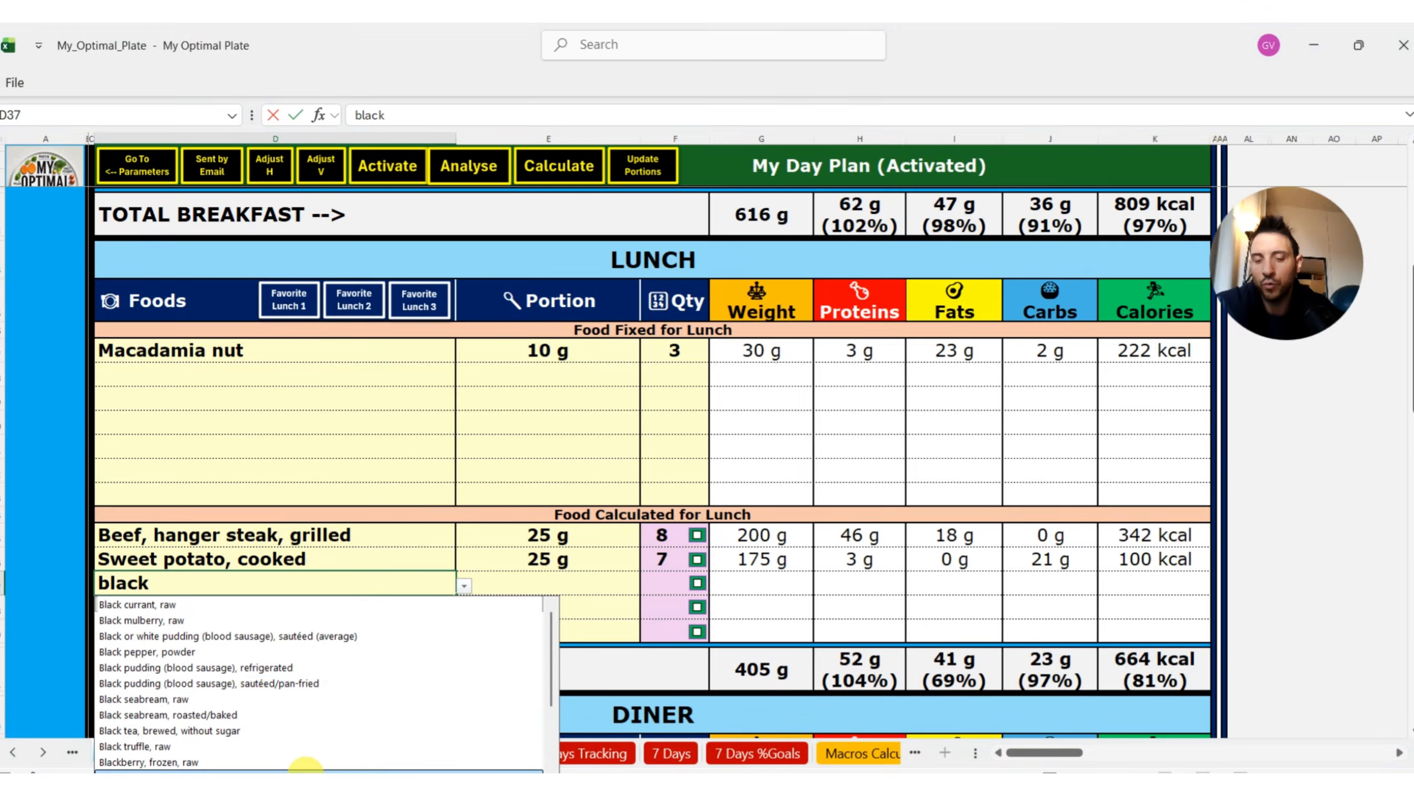
pyautogui.click(306, 766)
# Step: Add "Olive oil, extra virgin" as the fourth calculated food for lunch
pyautogui.click(420, 608)
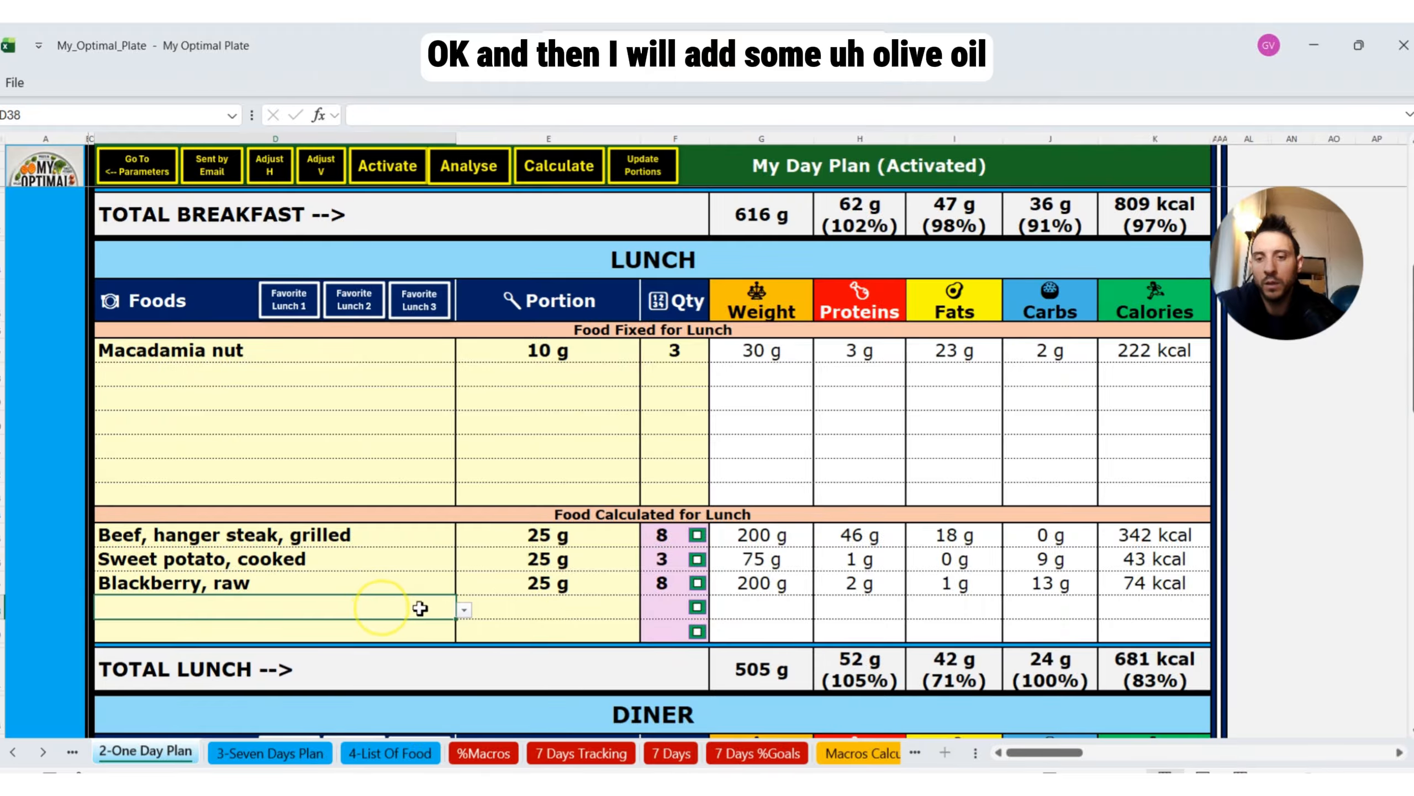
pyautogui.click(464, 611)
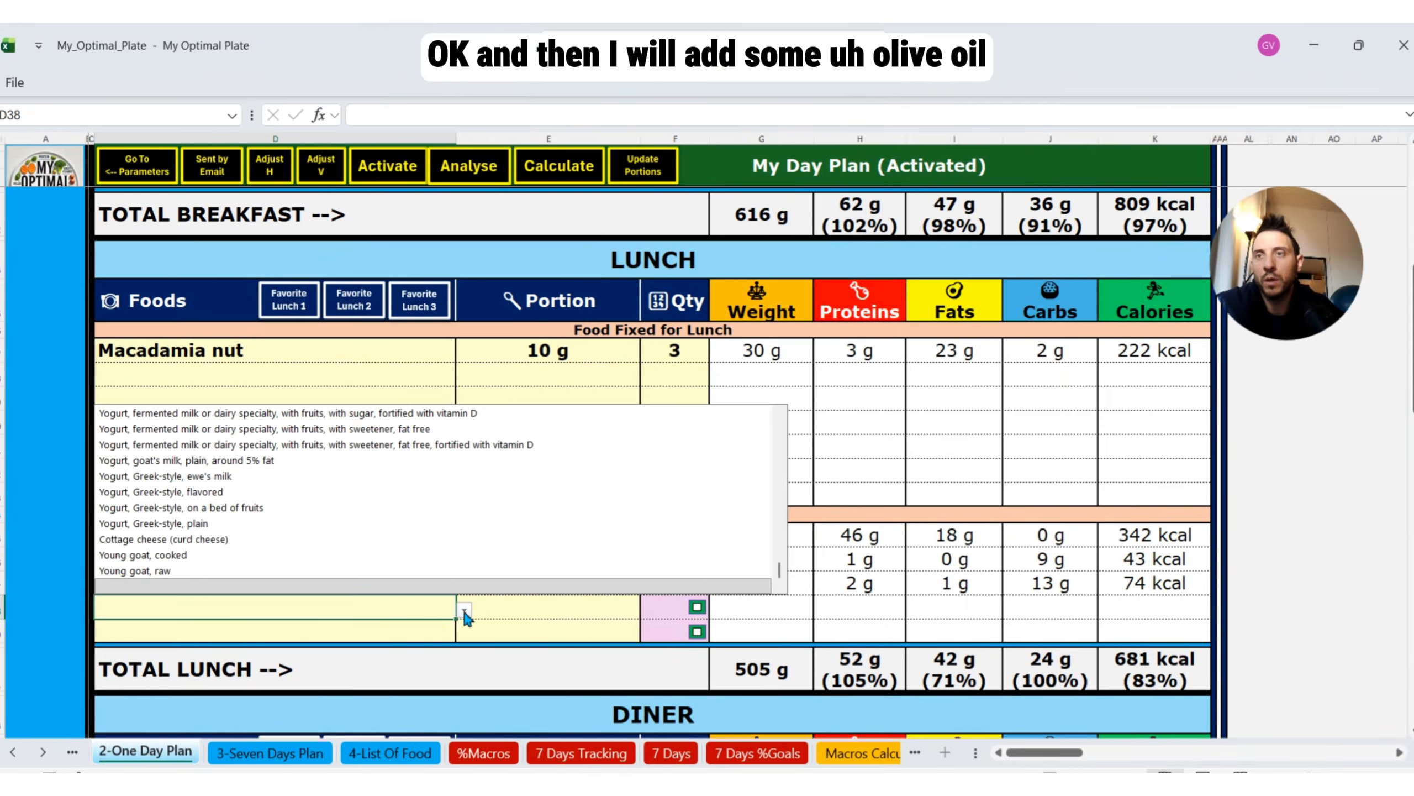
pyautogui.write('olive')
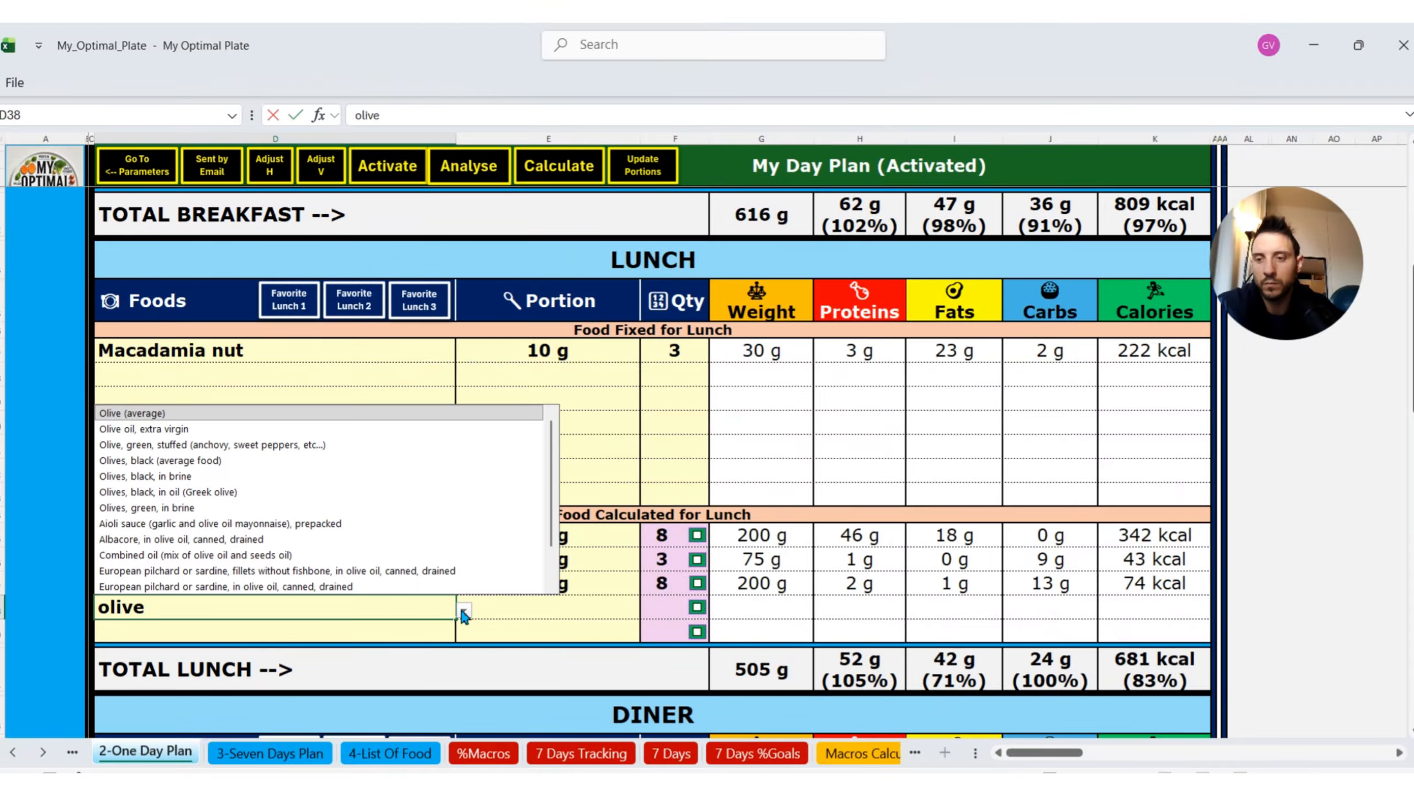
pyautogui.click(307, 430)
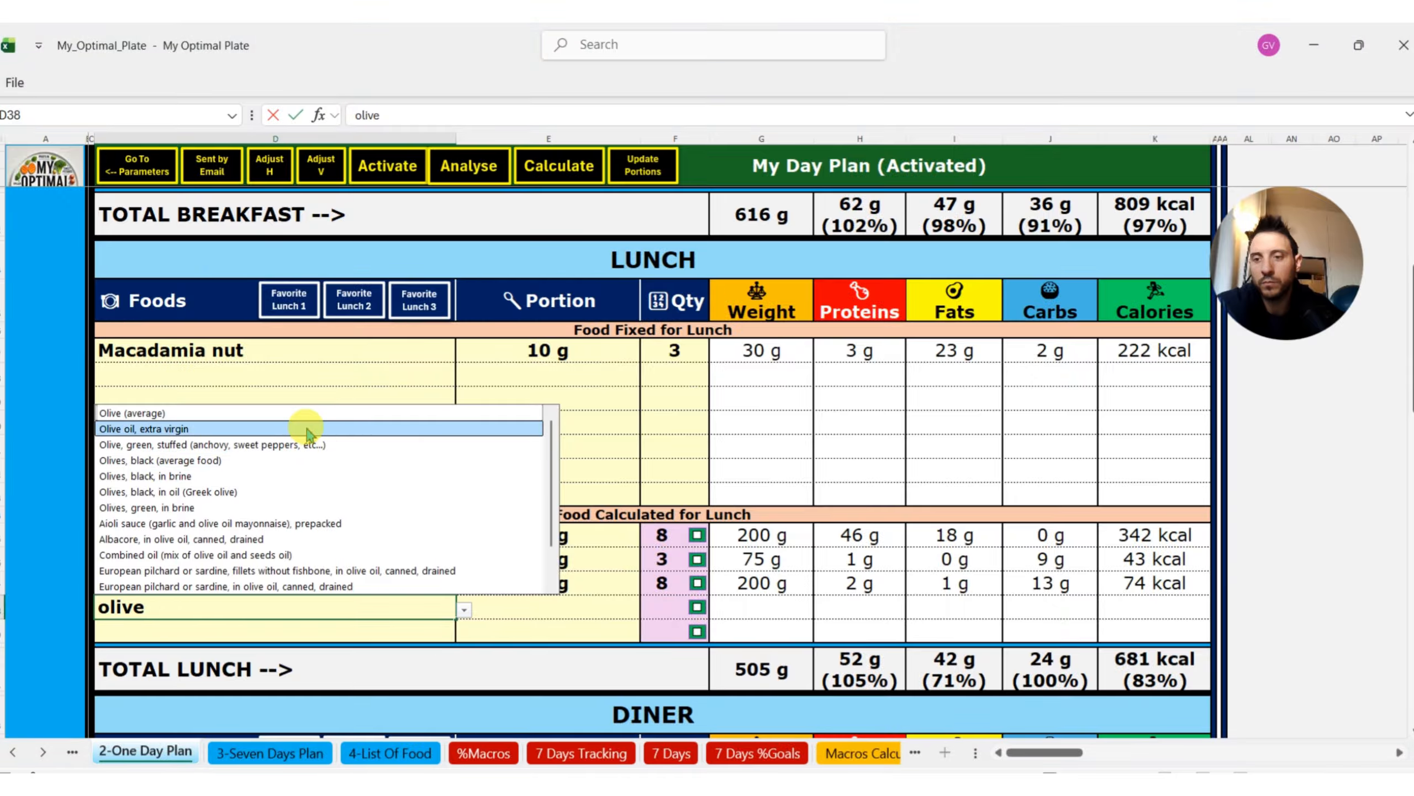
pyautogui.click(310, 429)
# Step: Set the portion of "Olive oil, extra virgin" in the calculated lunch foods to Tablespoon
pyautogui.scroll(-3, 312, 446)
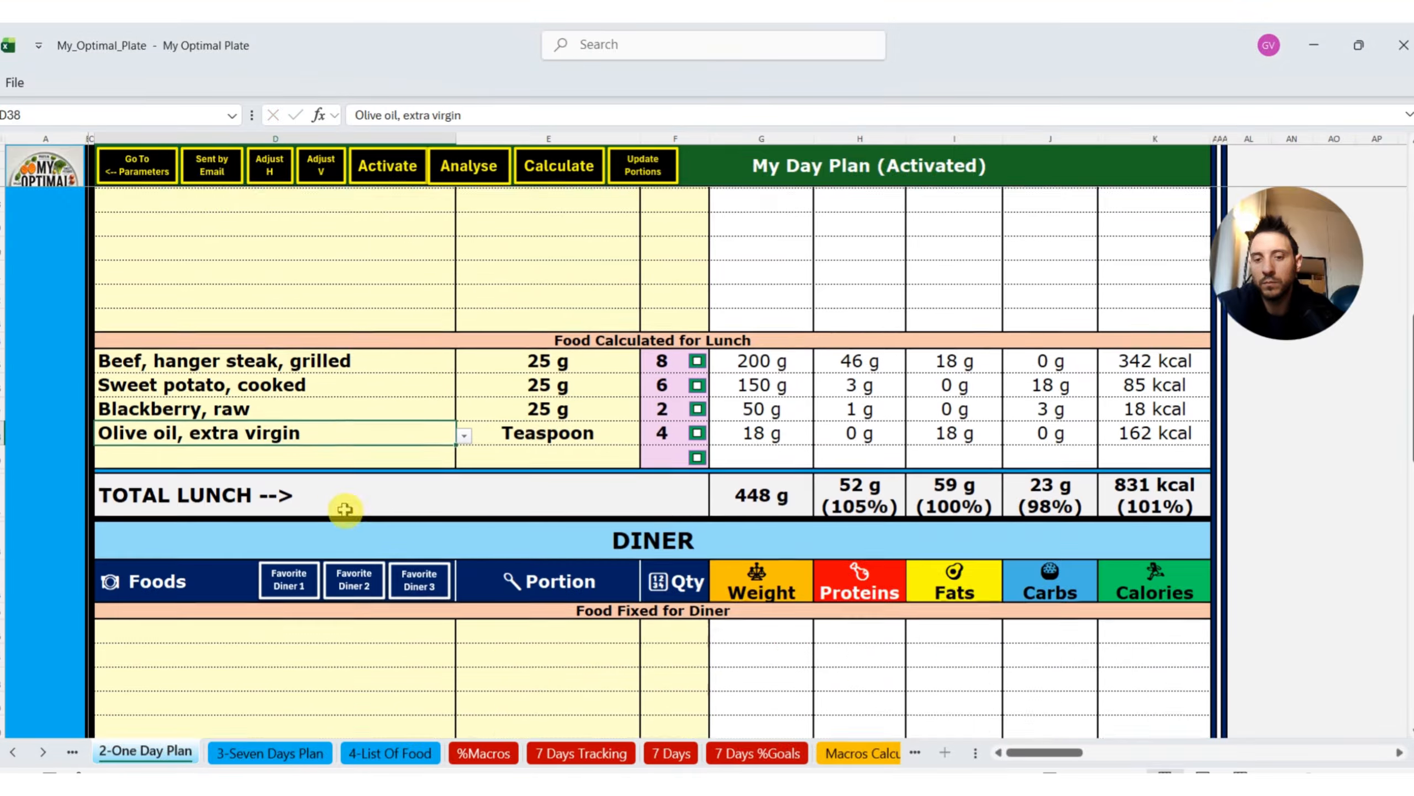
pyautogui.click(581, 426)
pyautogui.click(592, 403)
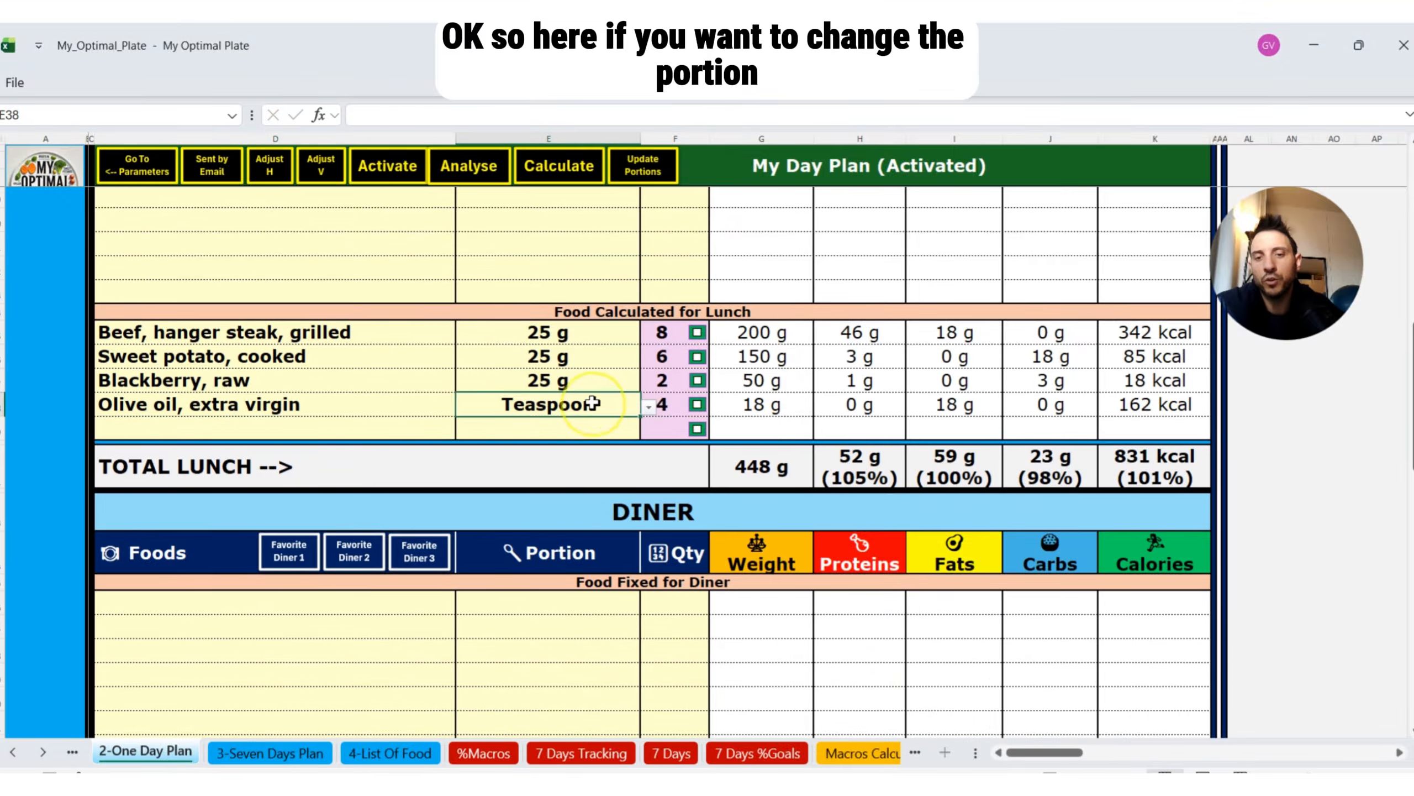
pyautogui.click(649, 404)
pyautogui.scroll(5, 613, 501)
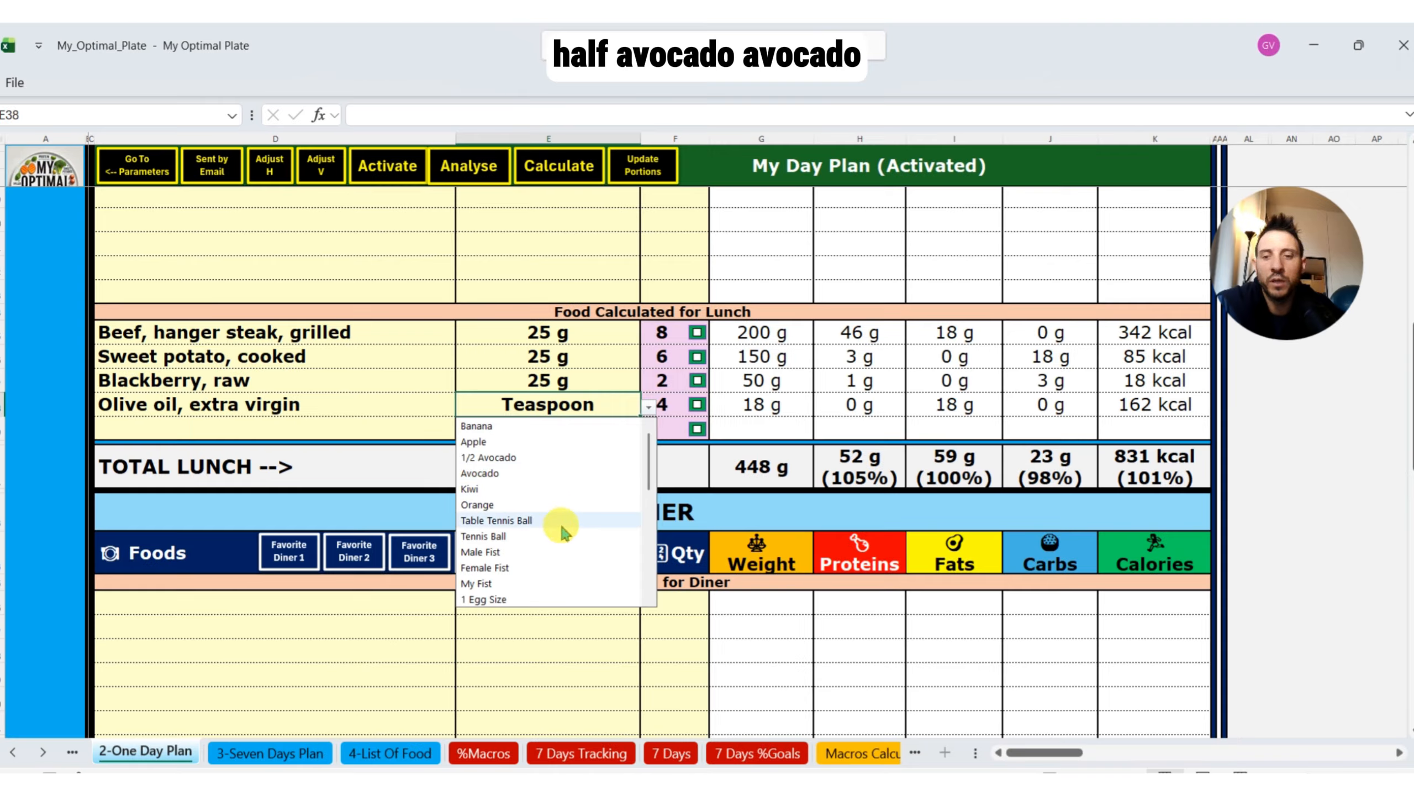
pyautogui.scroll(-3, 578, 534)
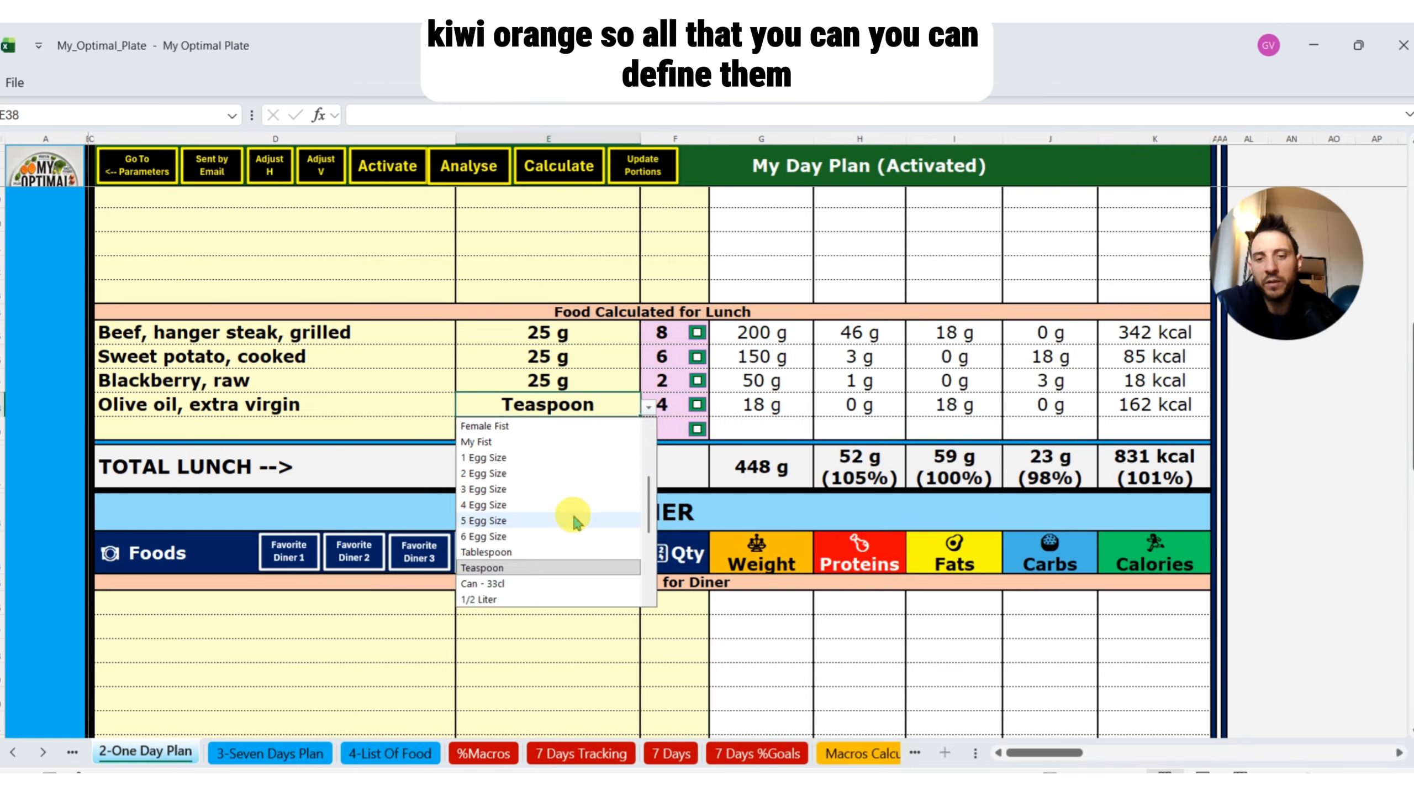
pyautogui.scroll(-3, 560, 543)
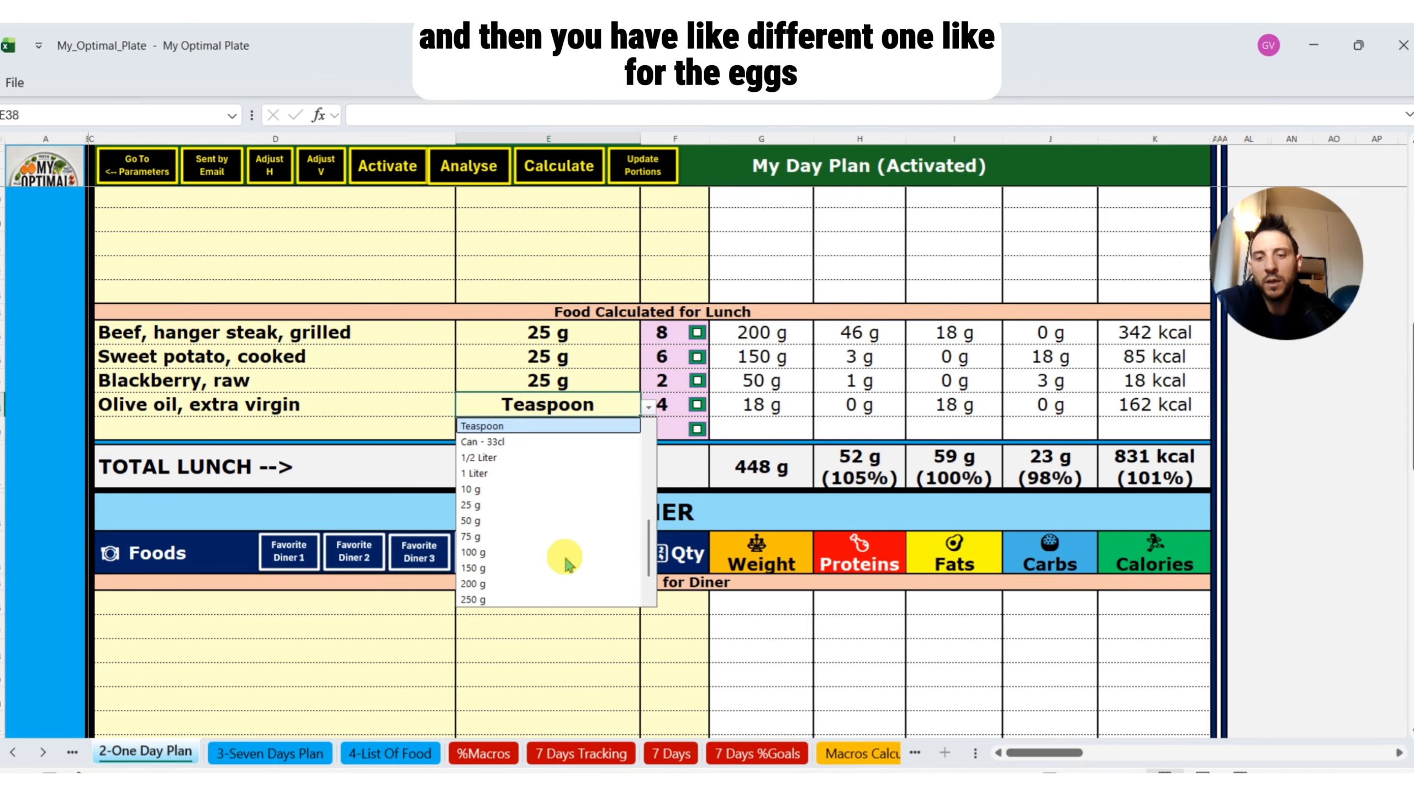
pyautogui.scroll(-3, 559, 543)
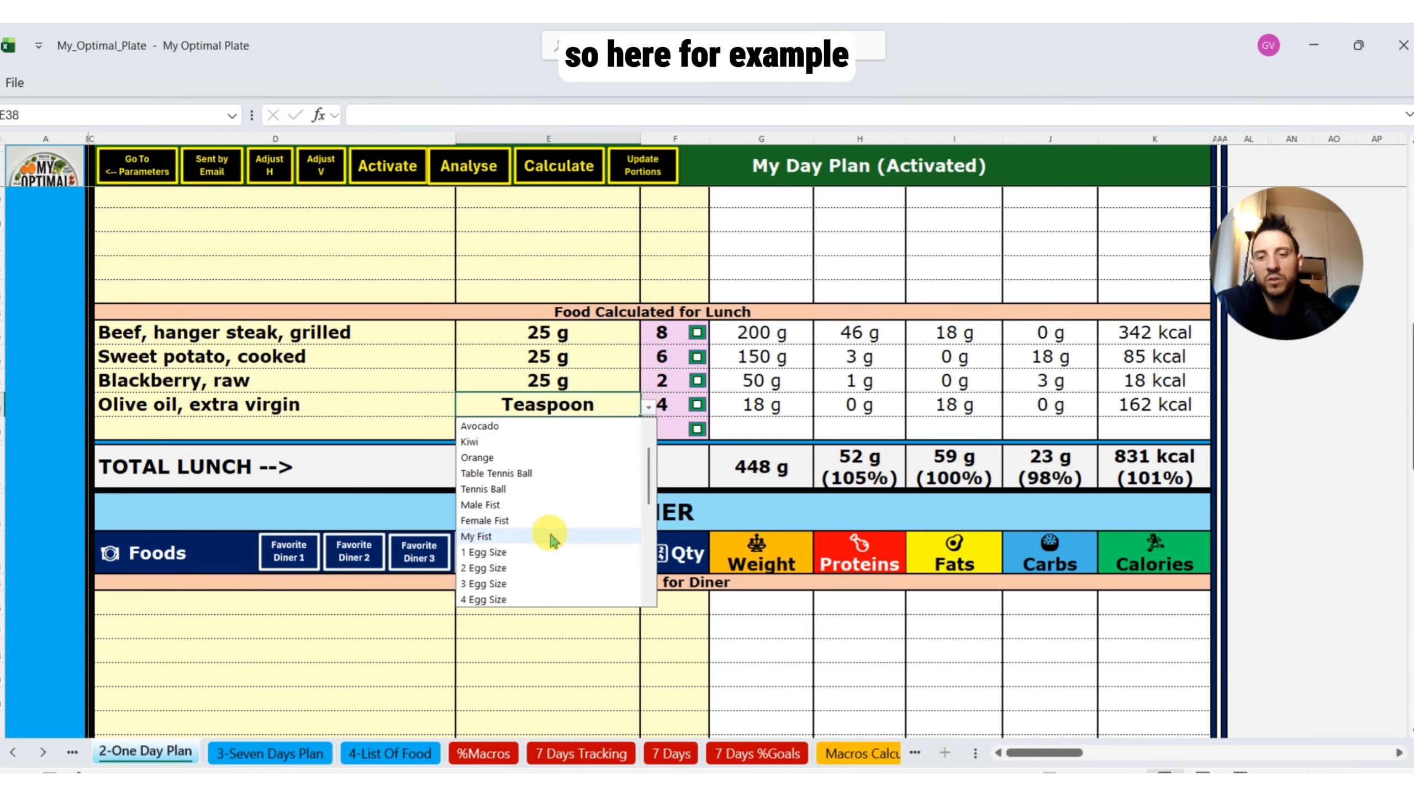
pyautogui.scroll(-2, 548, 510)
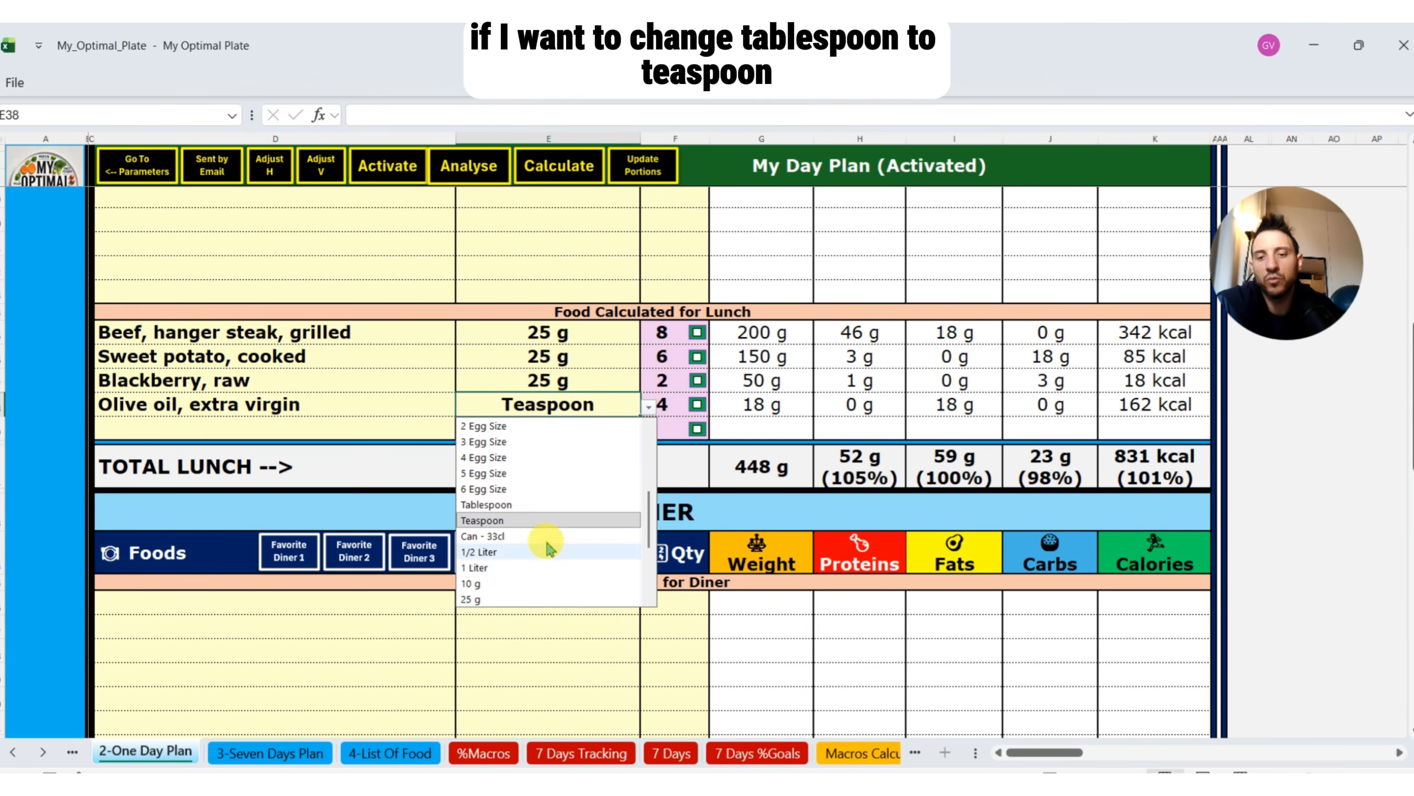
pyautogui.click(551, 505)
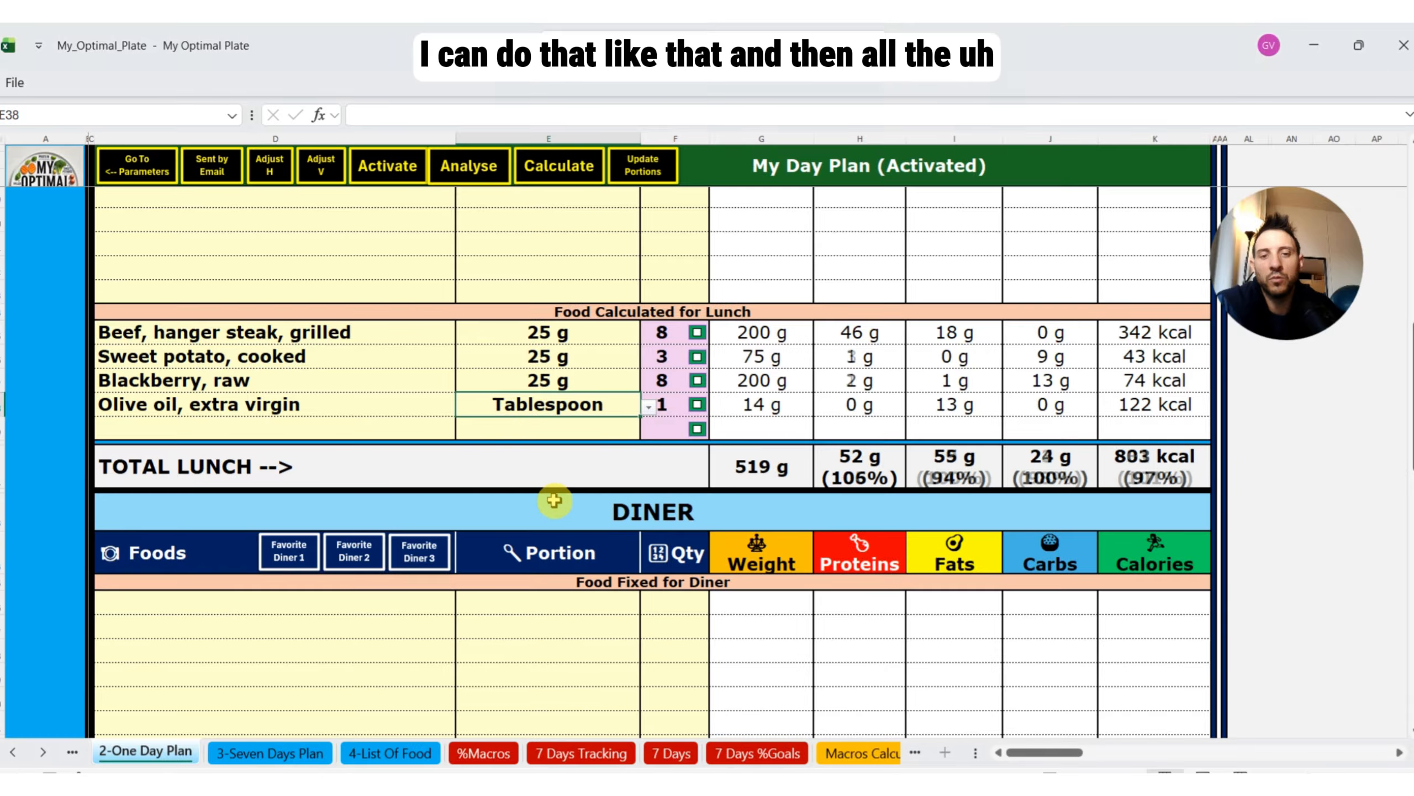
pyautogui.click(648, 410)
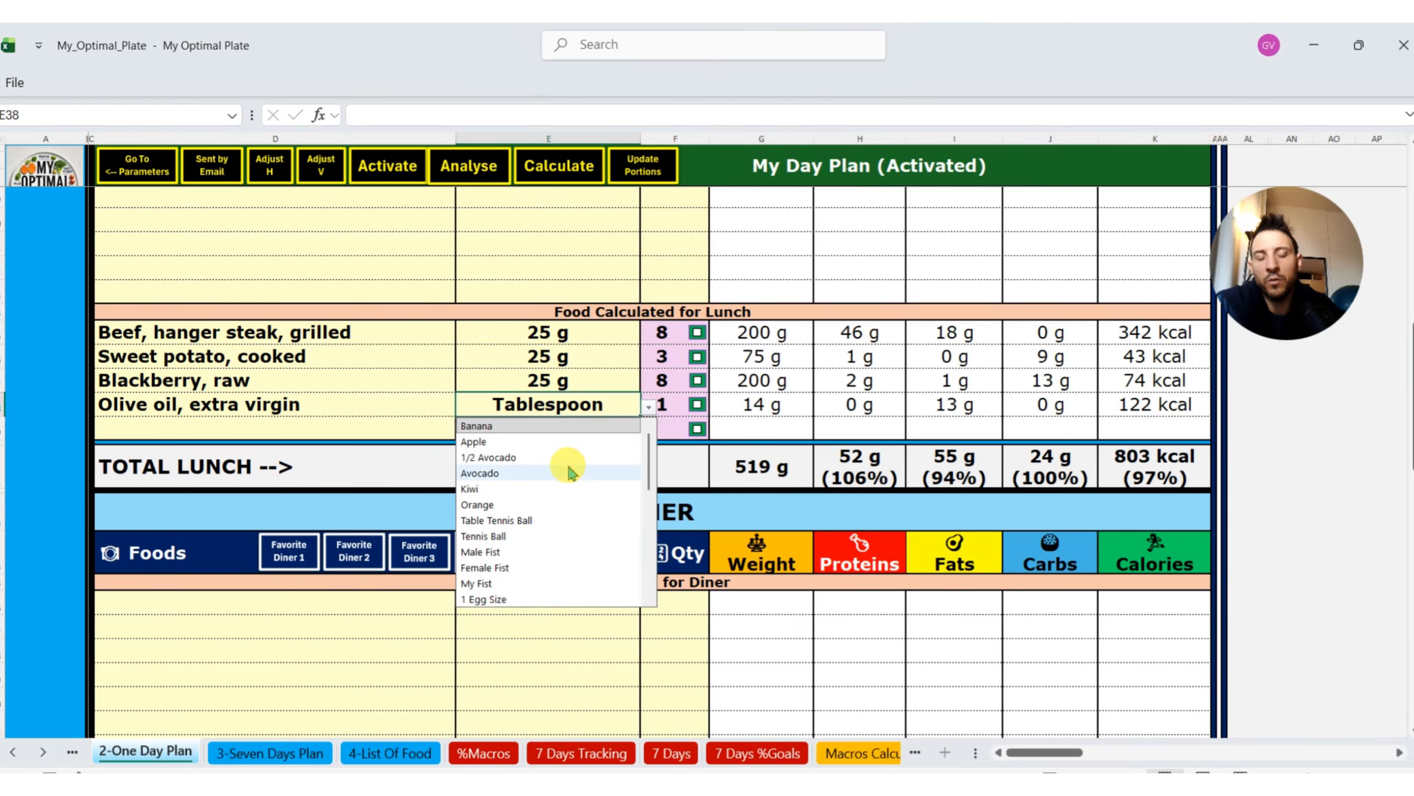
pyautogui.click(876, 372)
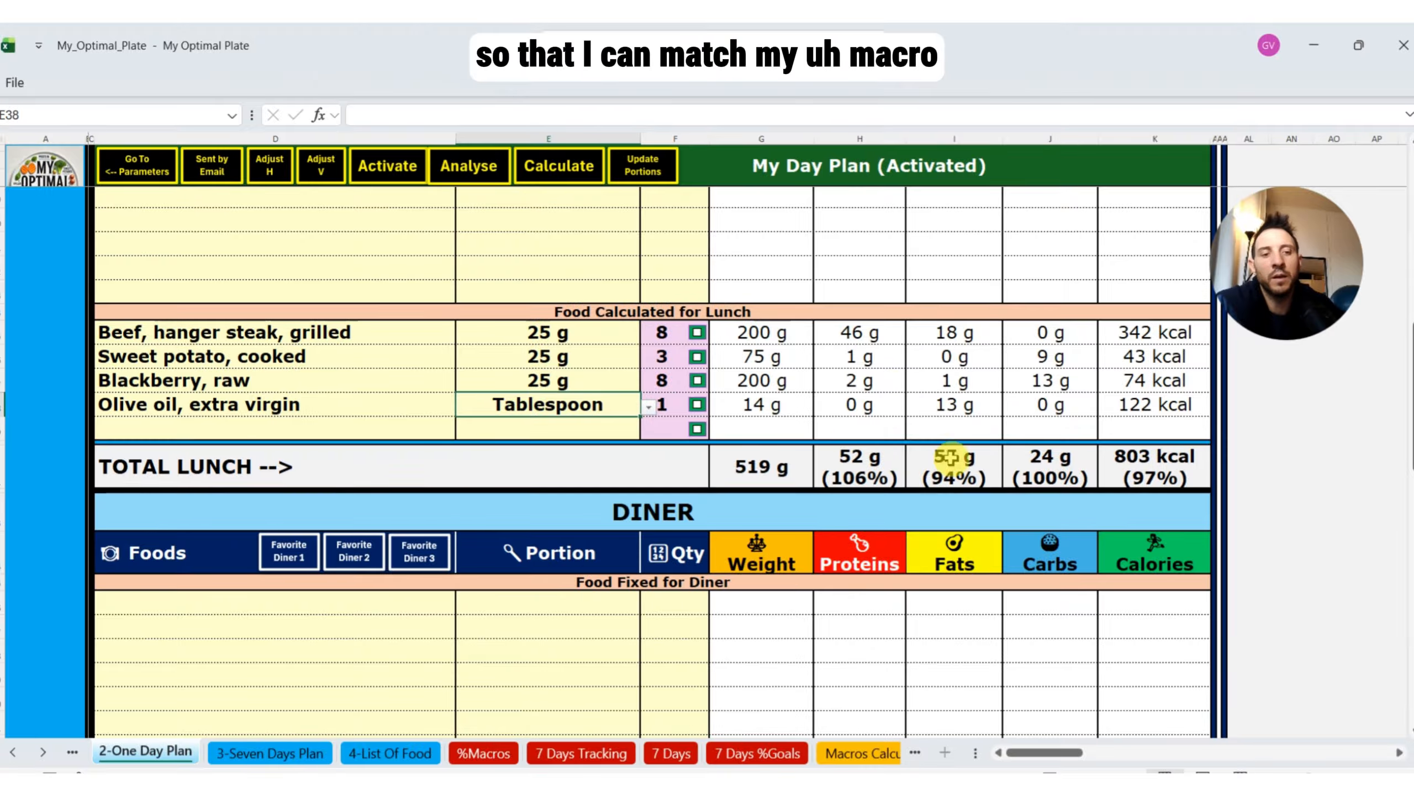
# Step: Return the portion of the calculated olive oil for lunch to Teaspoon
pyautogui.click(648, 407)
pyautogui.scroll(-3, 587, 522)
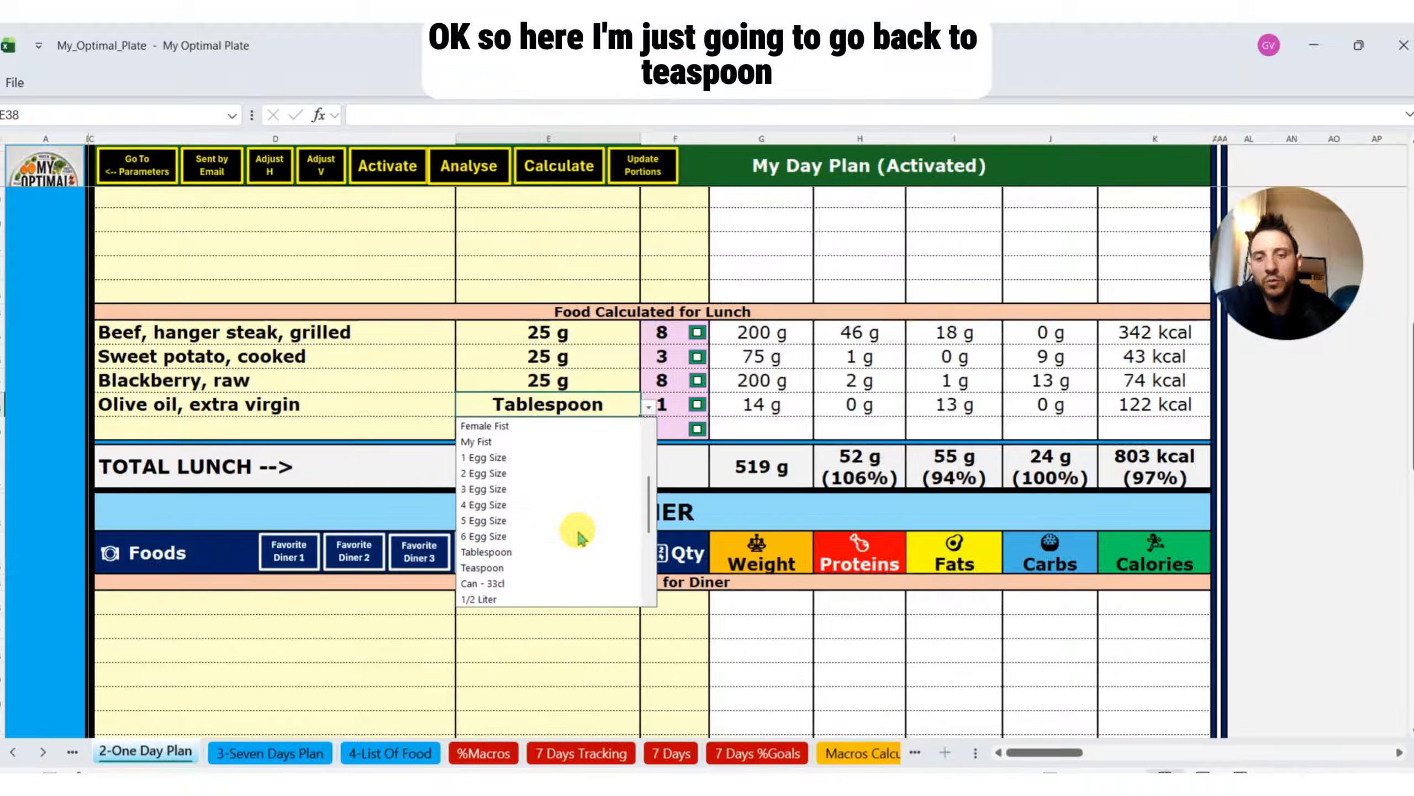
pyautogui.click(560, 572)
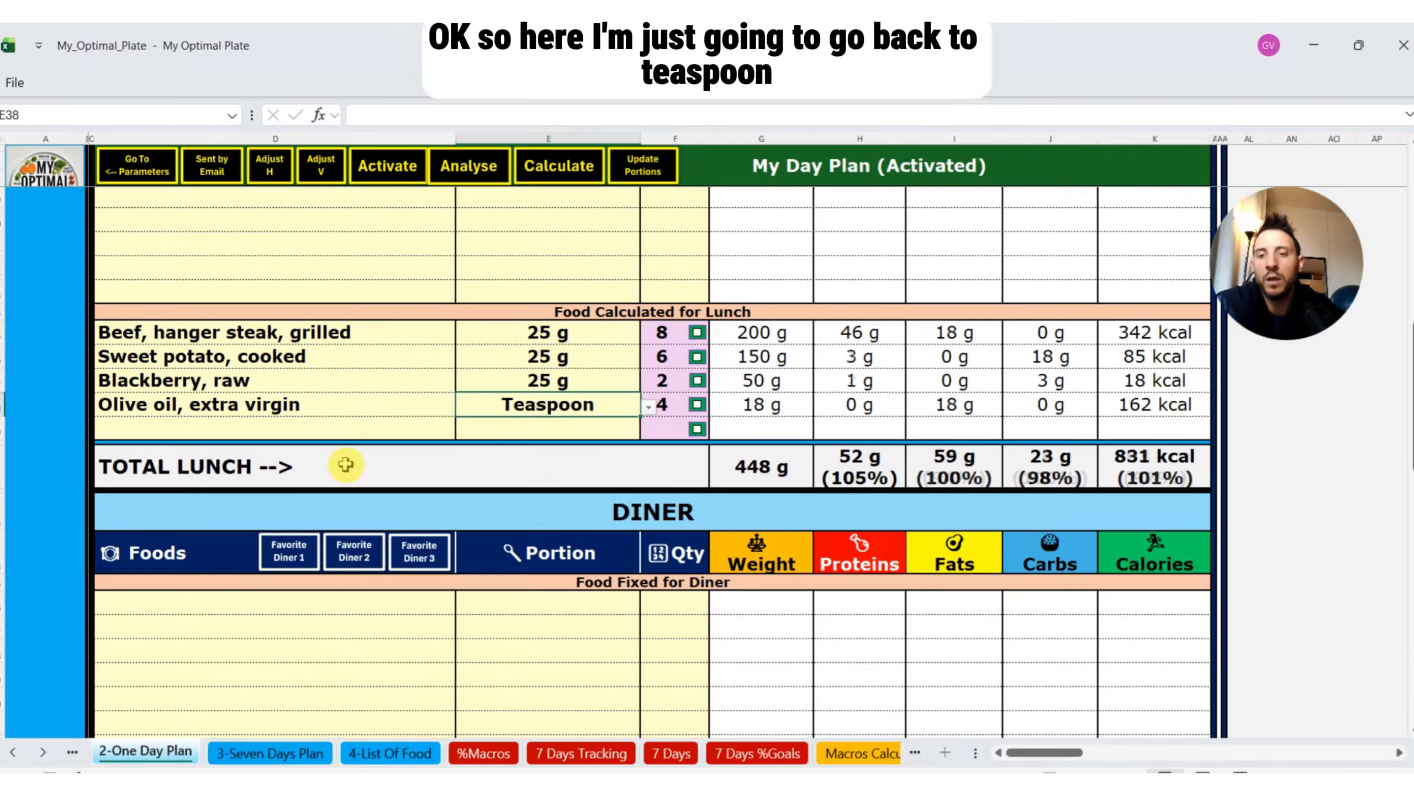
# Step: Add "Yogurt, Greek-style, plain" as the fifth calculated food for lunch and set its portion to Tablespoon
pyautogui.click(334, 410)
pyautogui.click(329, 429)
pyautogui.write('greek')
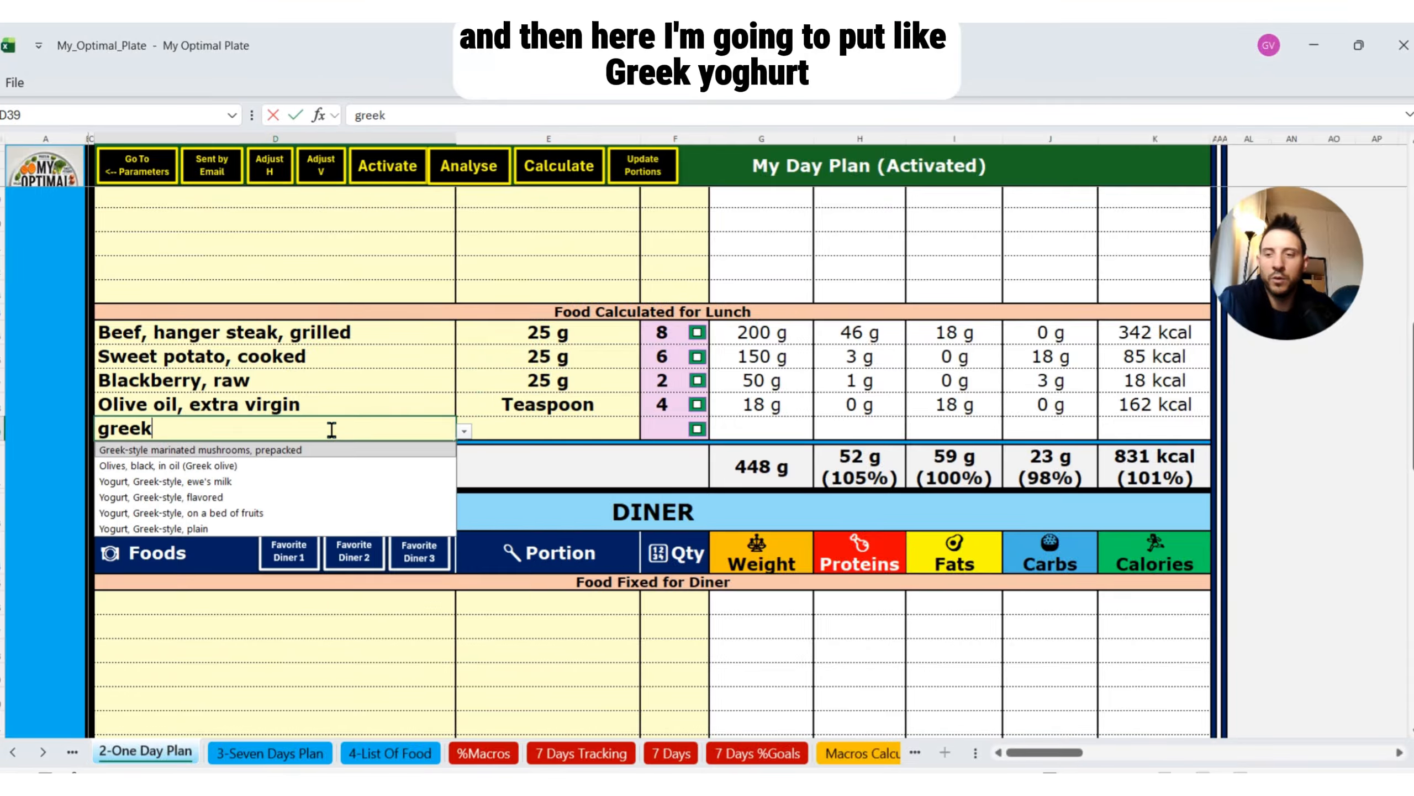
pyautogui.click(297, 528)
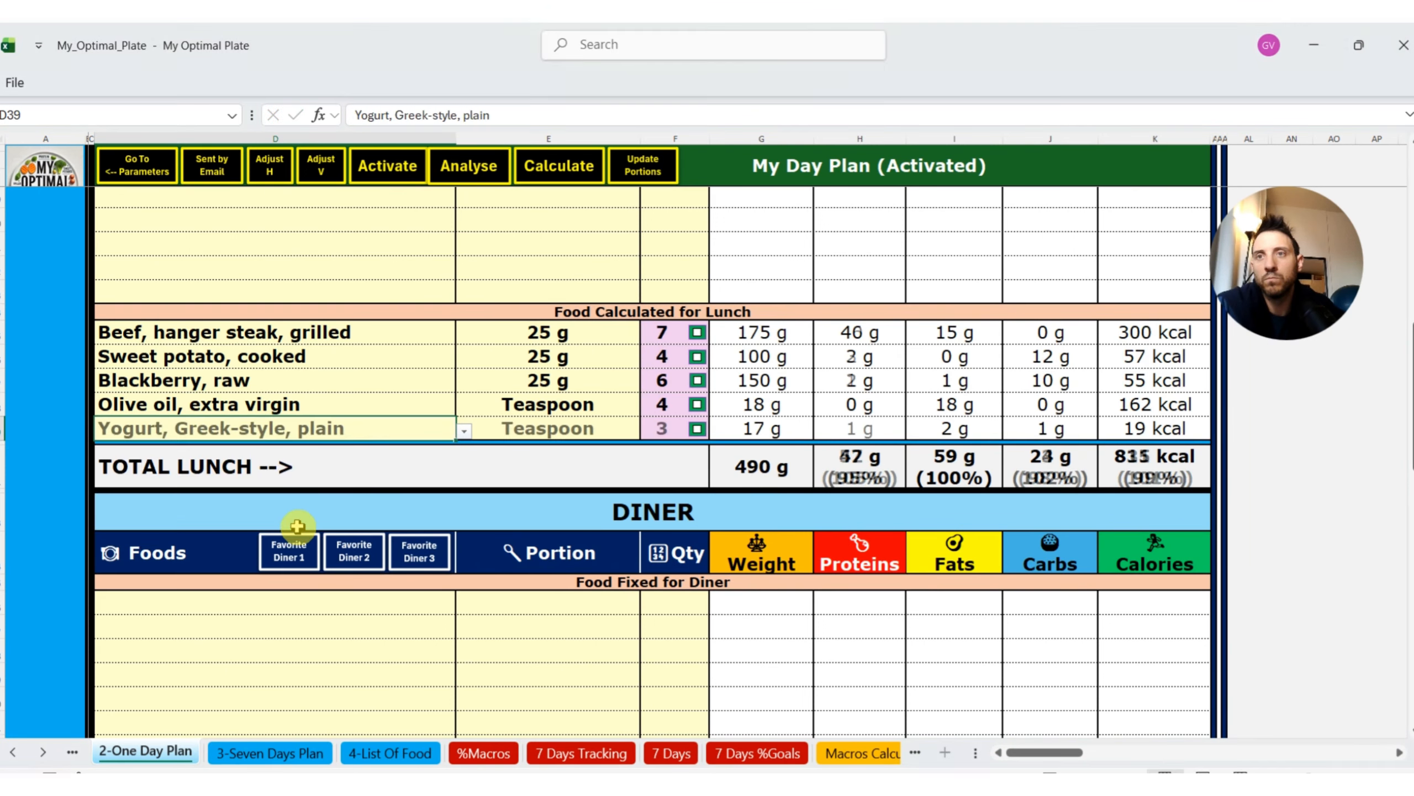
pyautogui.click(615, 429)
pyautogui.click(649, 434)
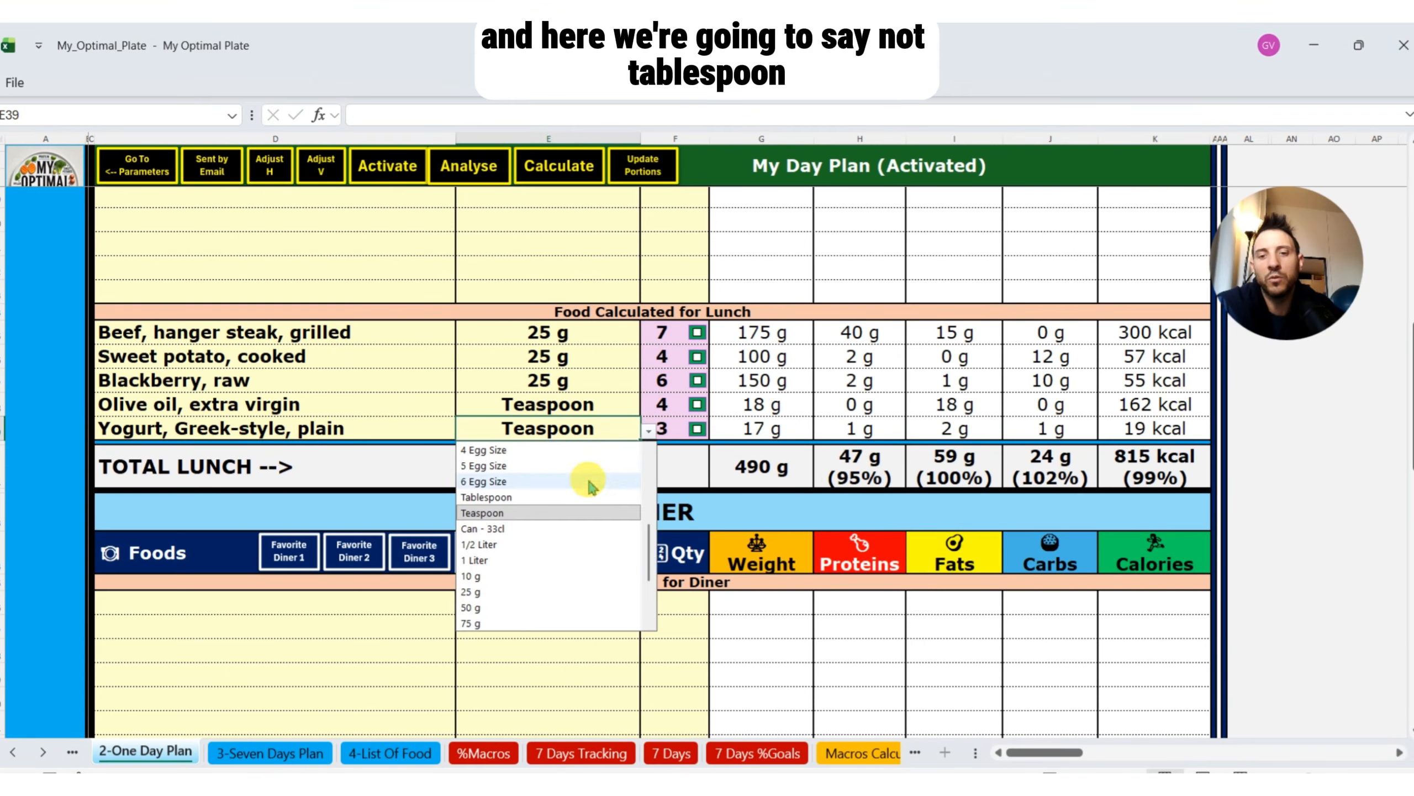
pyautogui.click(555, 497)
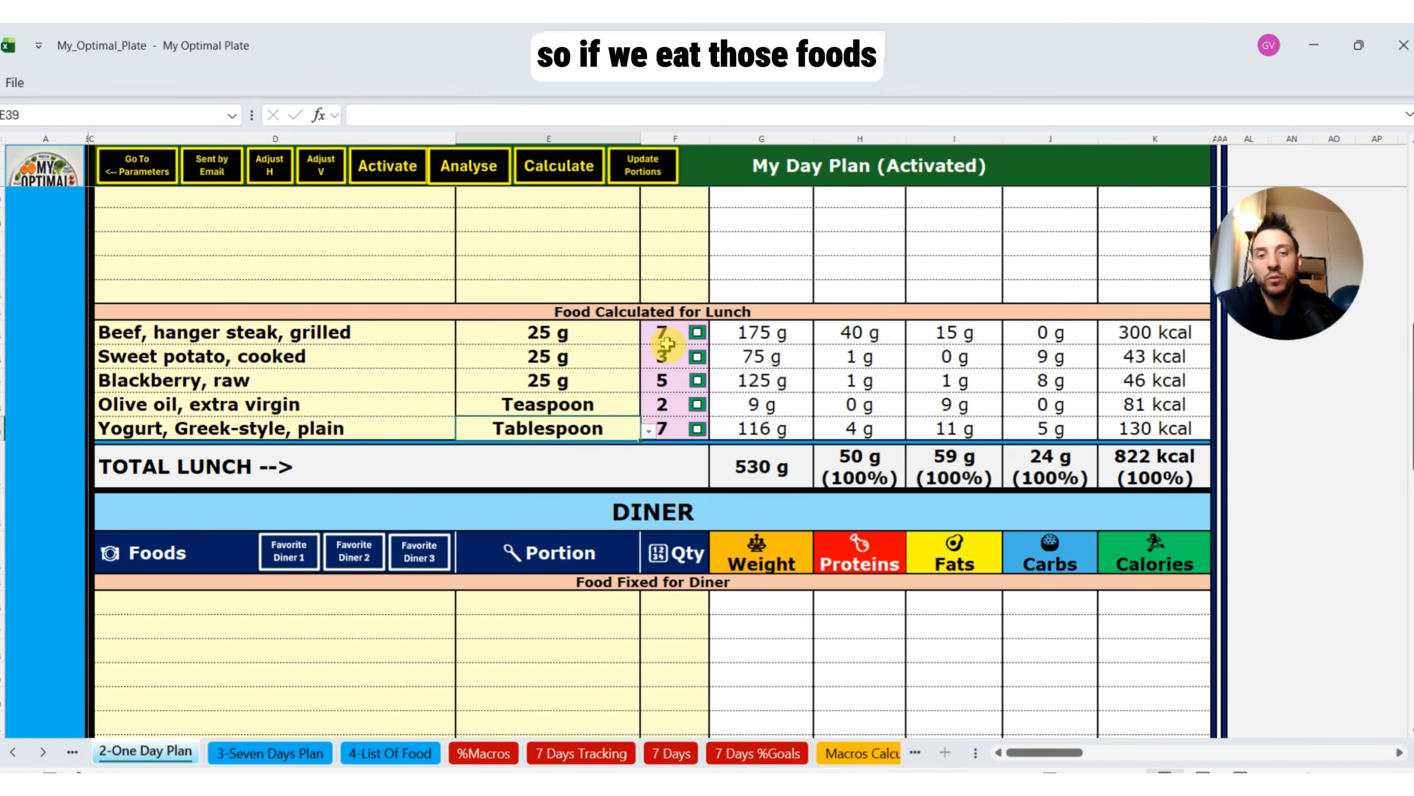
# Step: Add "Lettuce, raw" as the first fixed food for dinner
pyautogui.scroll(3, 667, 344)
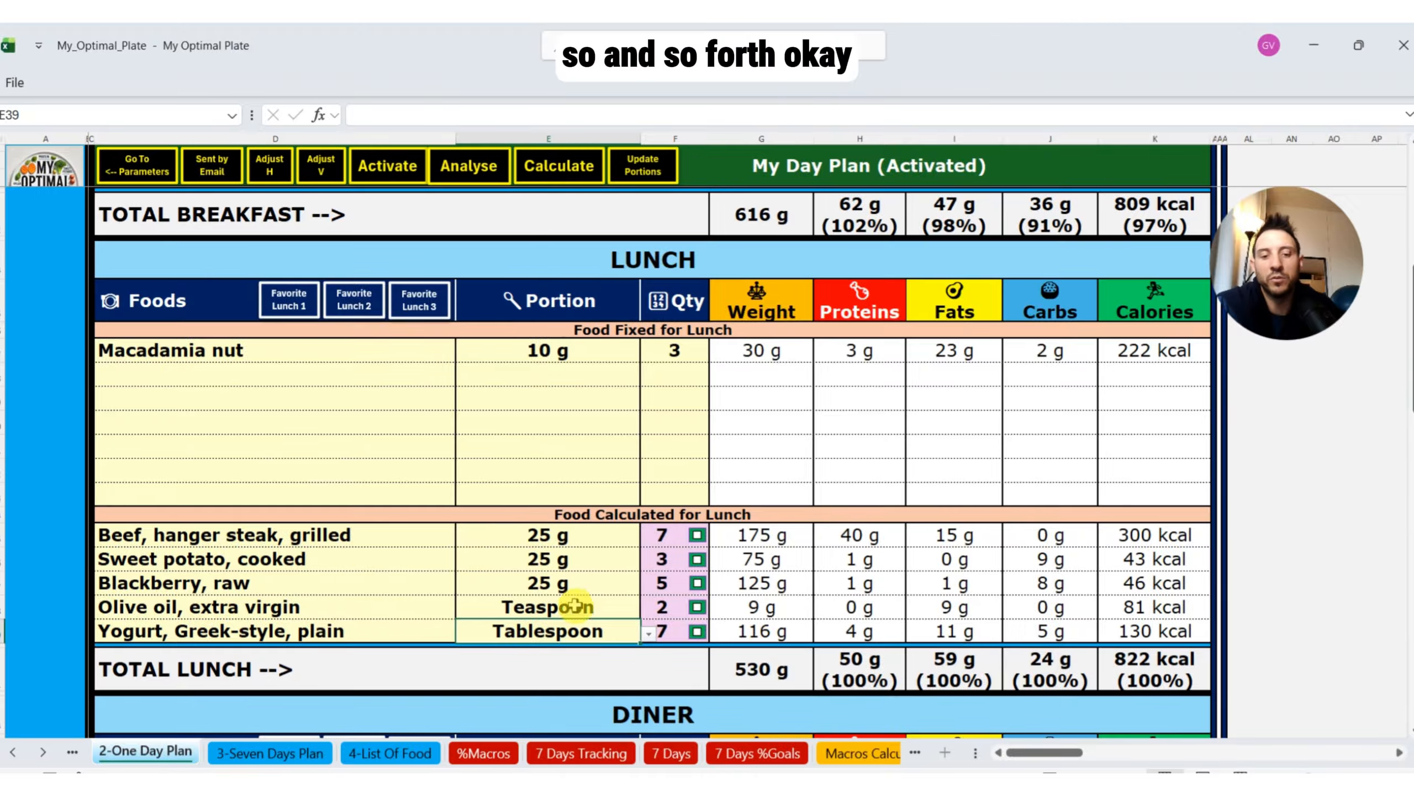
pyautogui.scroll(-5, 568, 590)
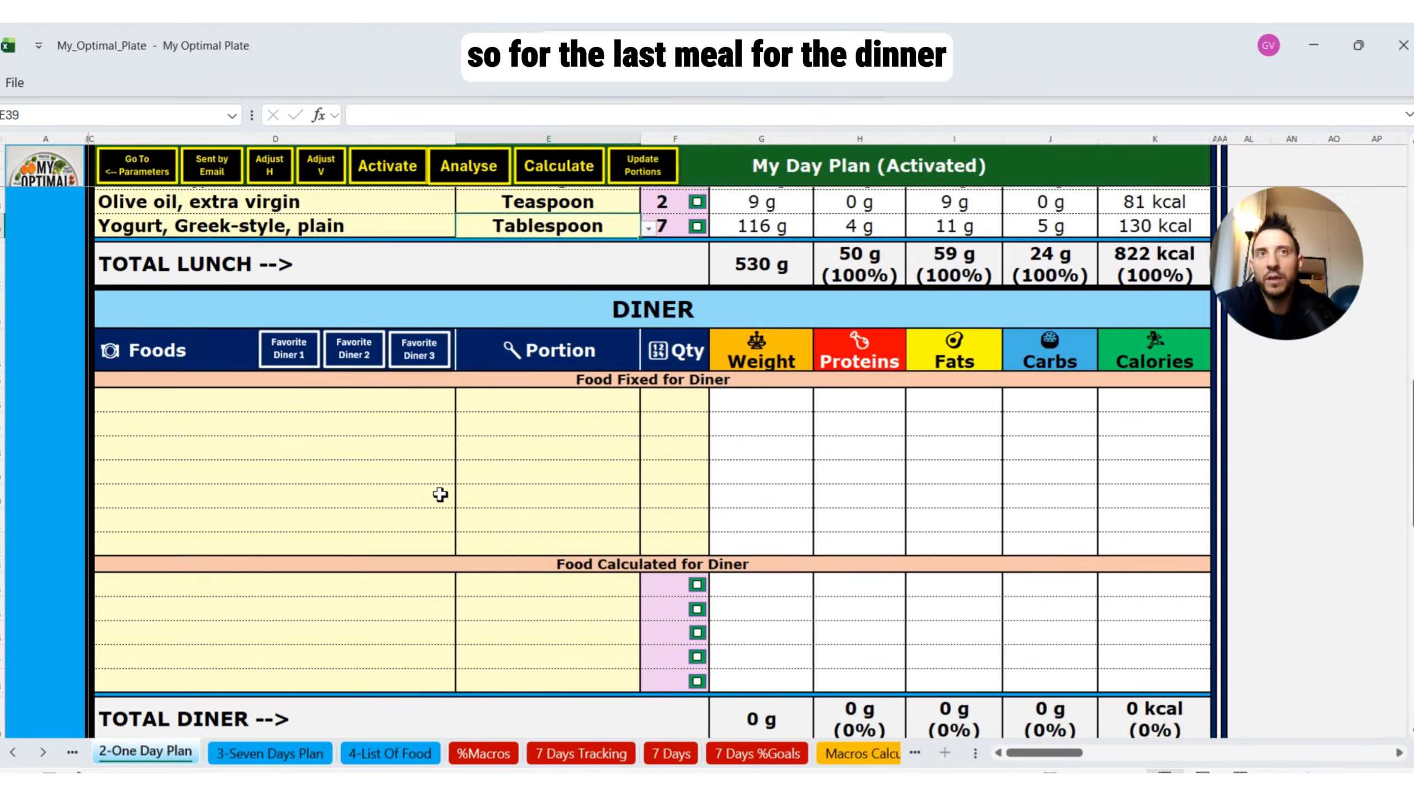
pyautogui.click(420, 401)
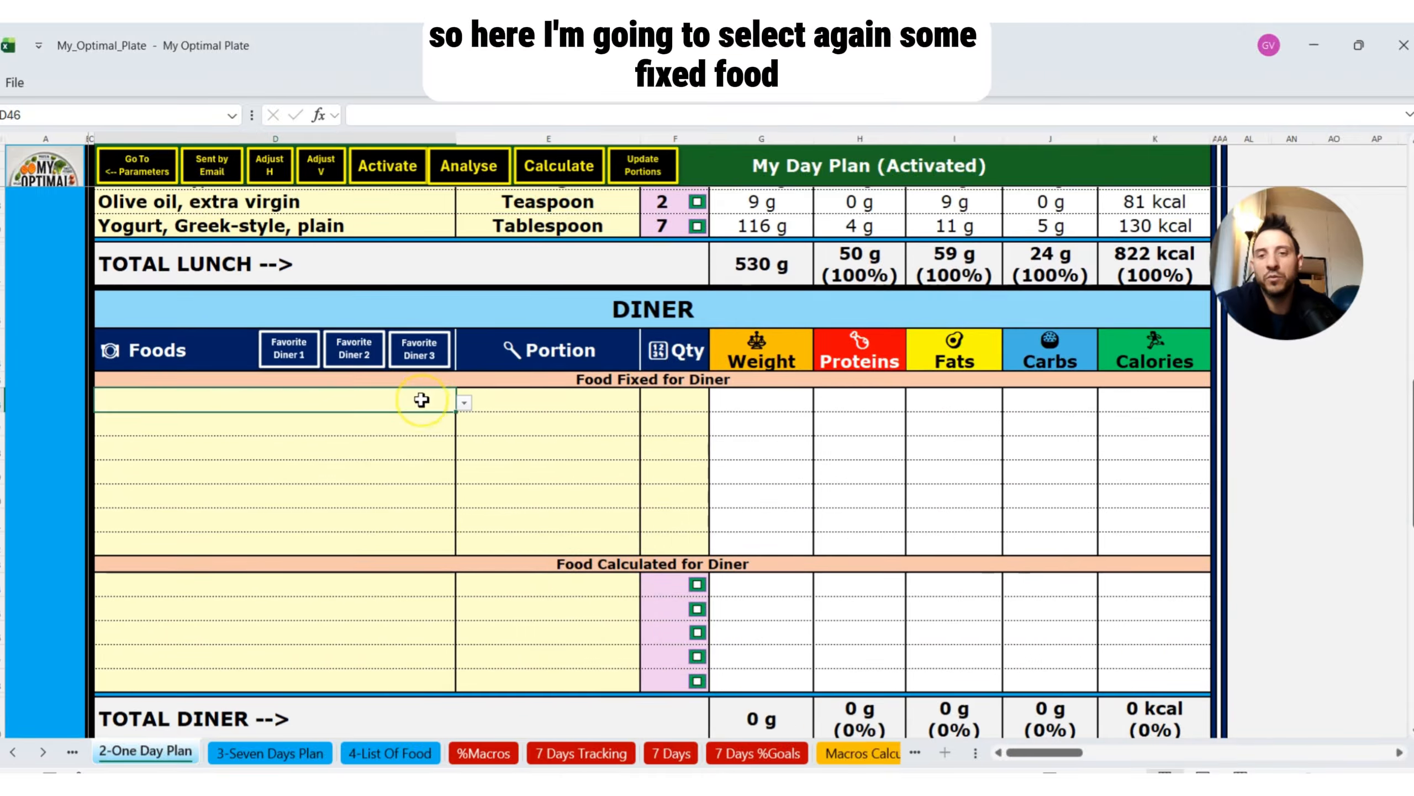
pyautogui.write('lettu')
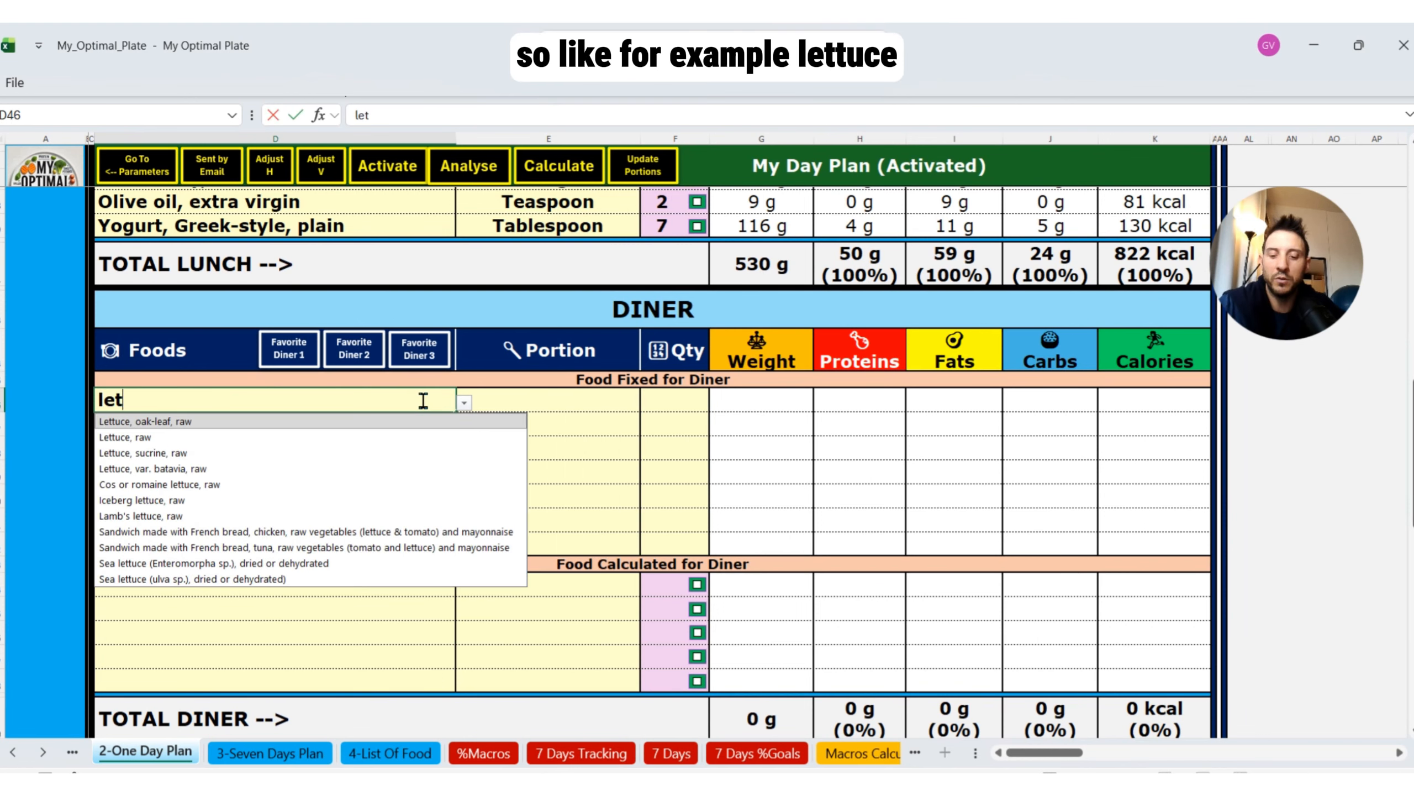
pyautogui.click(270, 438)
# Step: Add "Olive oil, extra virgin" as the second fixed food for dinner
pyautogui.click(374, 434)
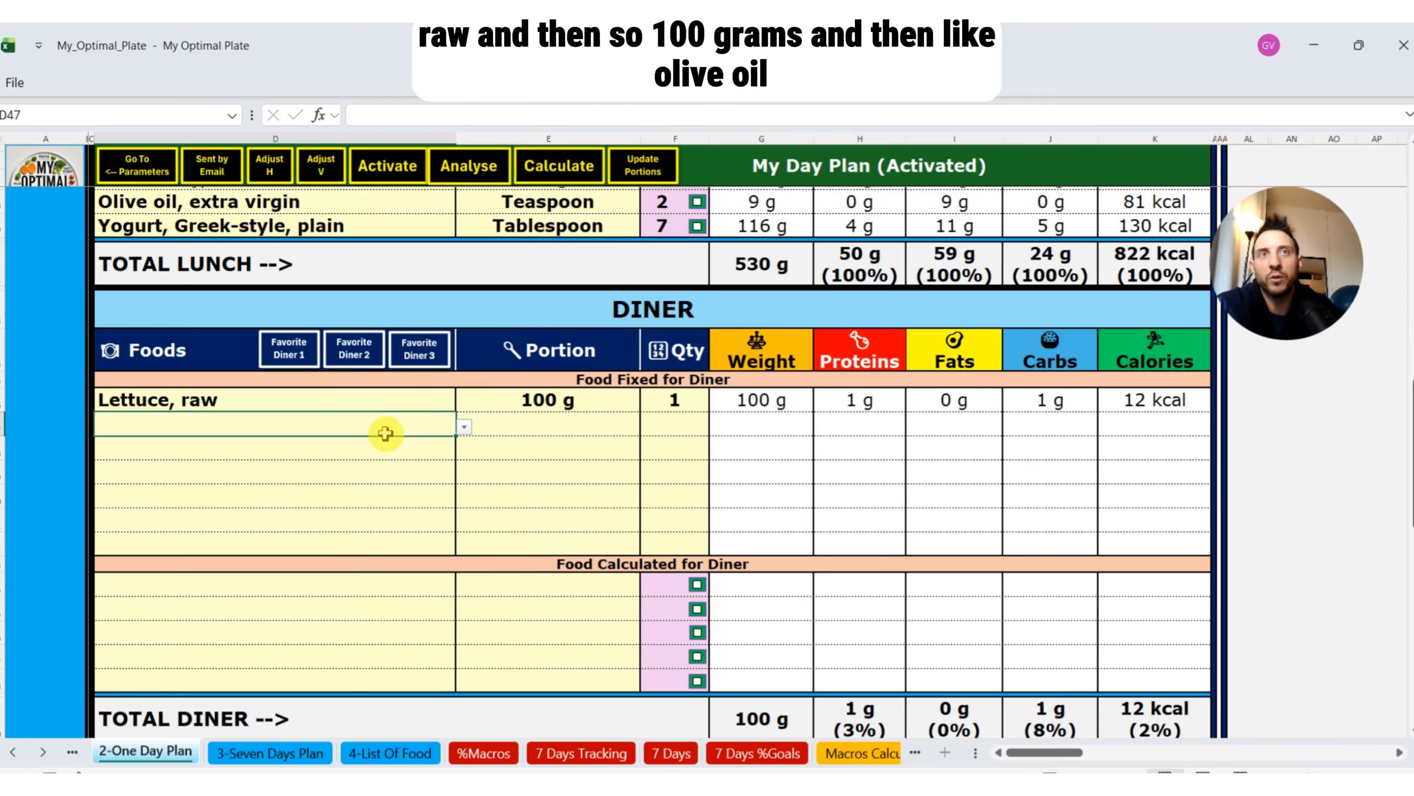
pyautogui.write('oli')
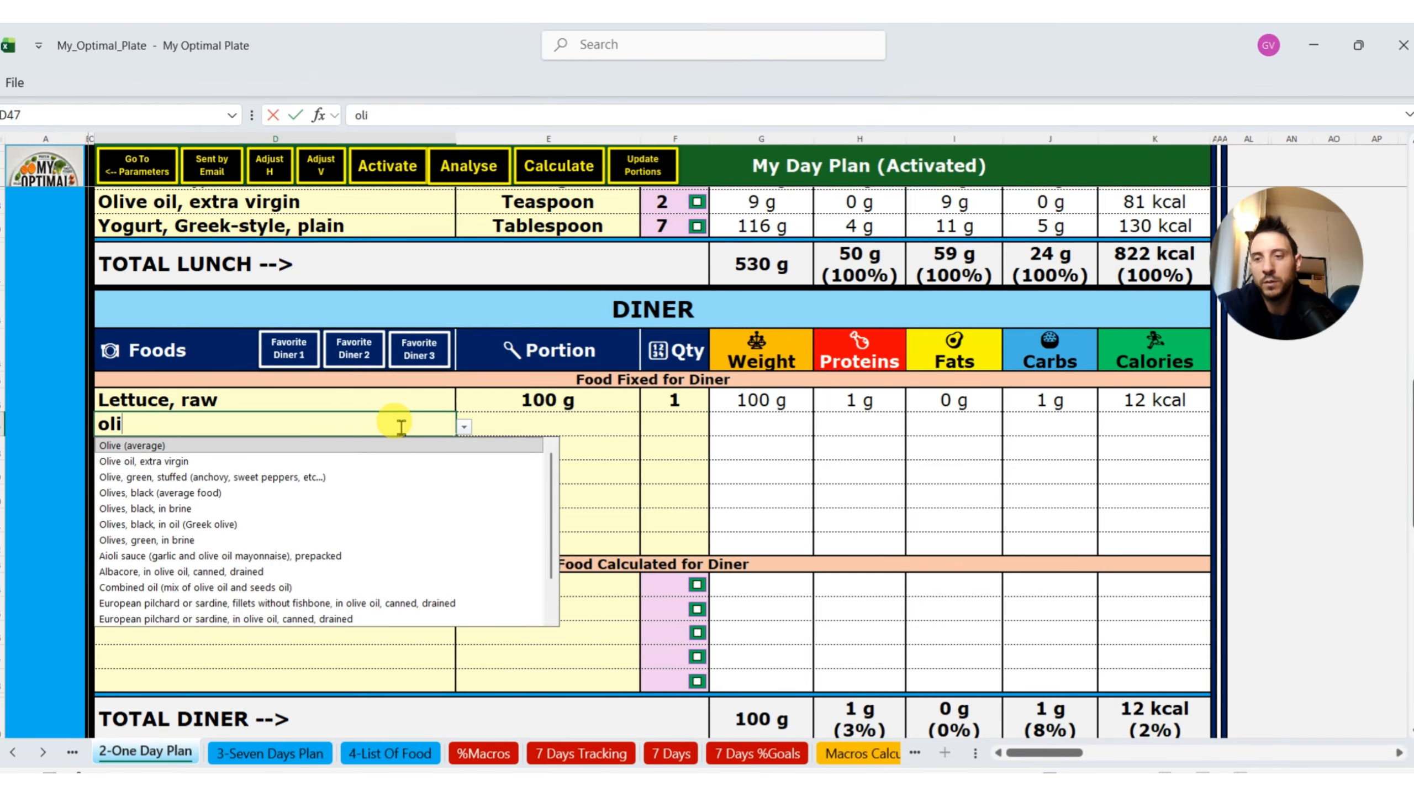
pyautogui.write('v')
pyautogui.click(252, 462)
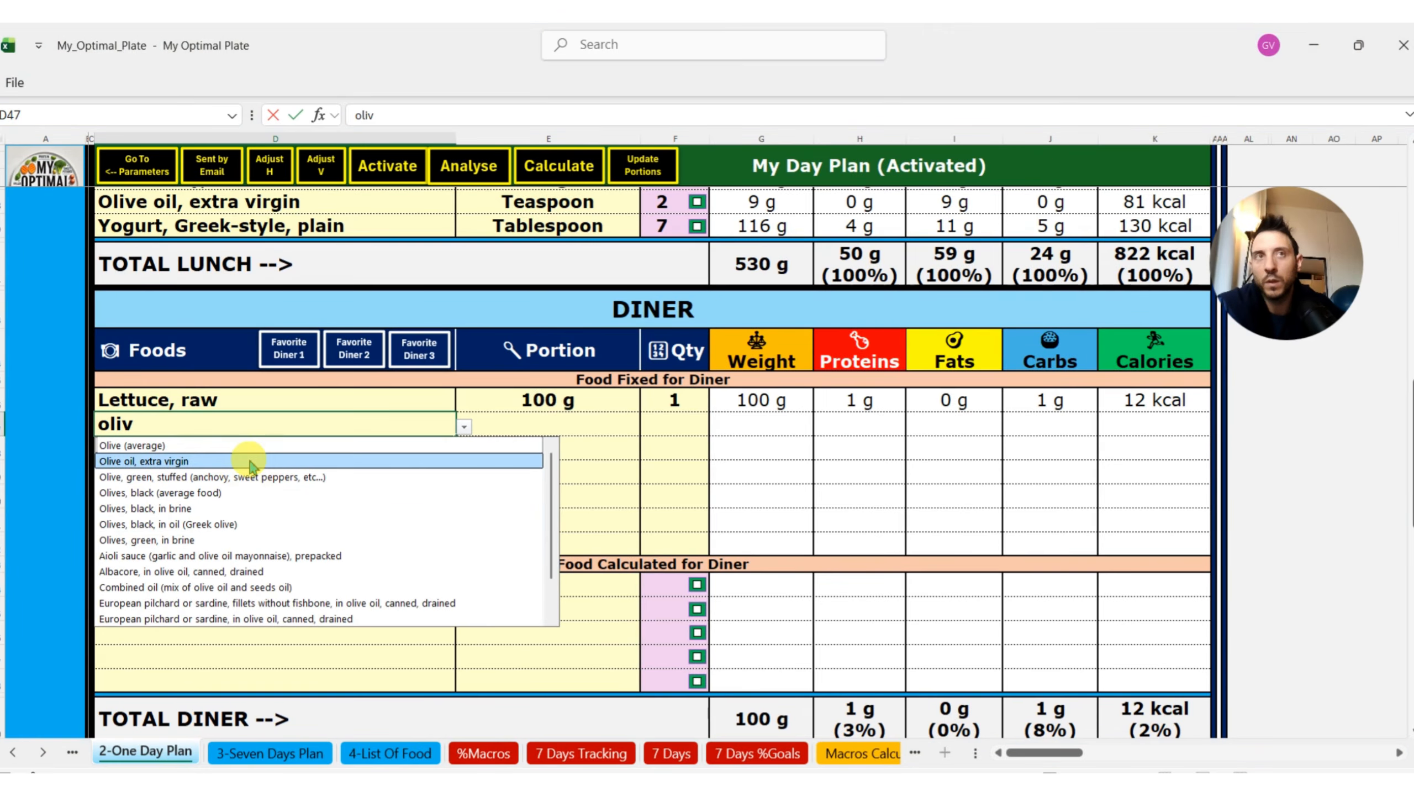
pyautogui.press('Return')
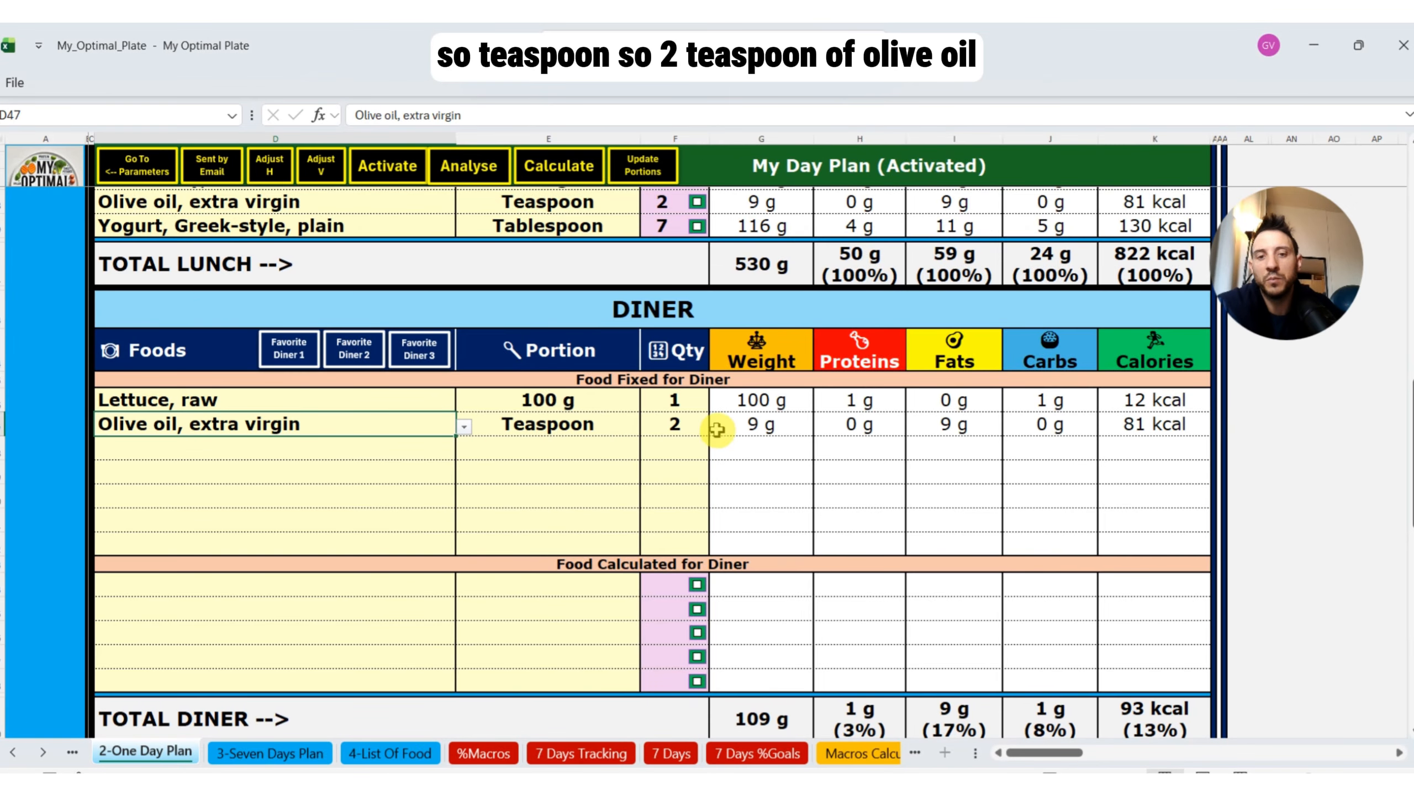
# Step: Add "Vinegar, balsamic" as the third fixed food for dinner
pyautogui.click(355, 451)
pyautogui.write('vine')
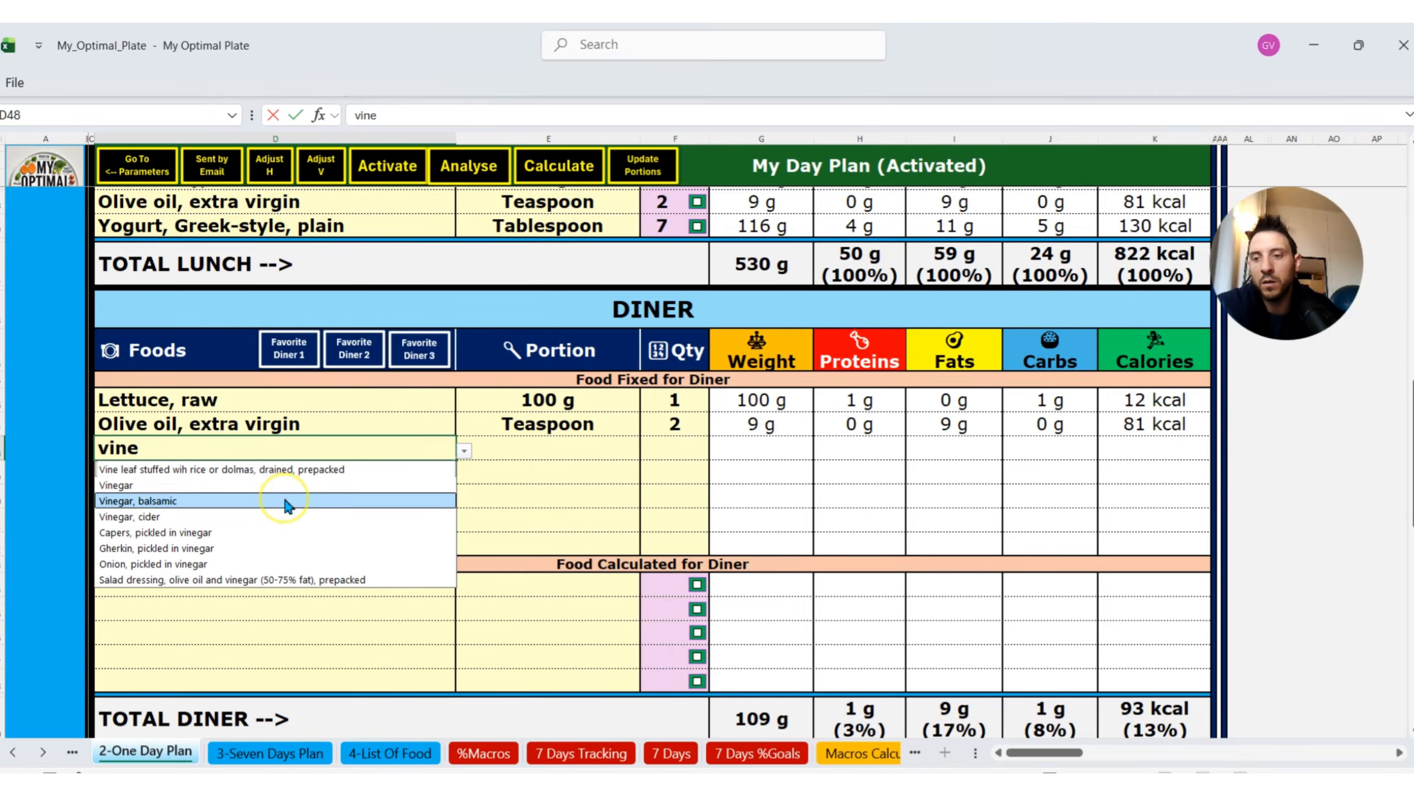
pyautogui.press('Return')
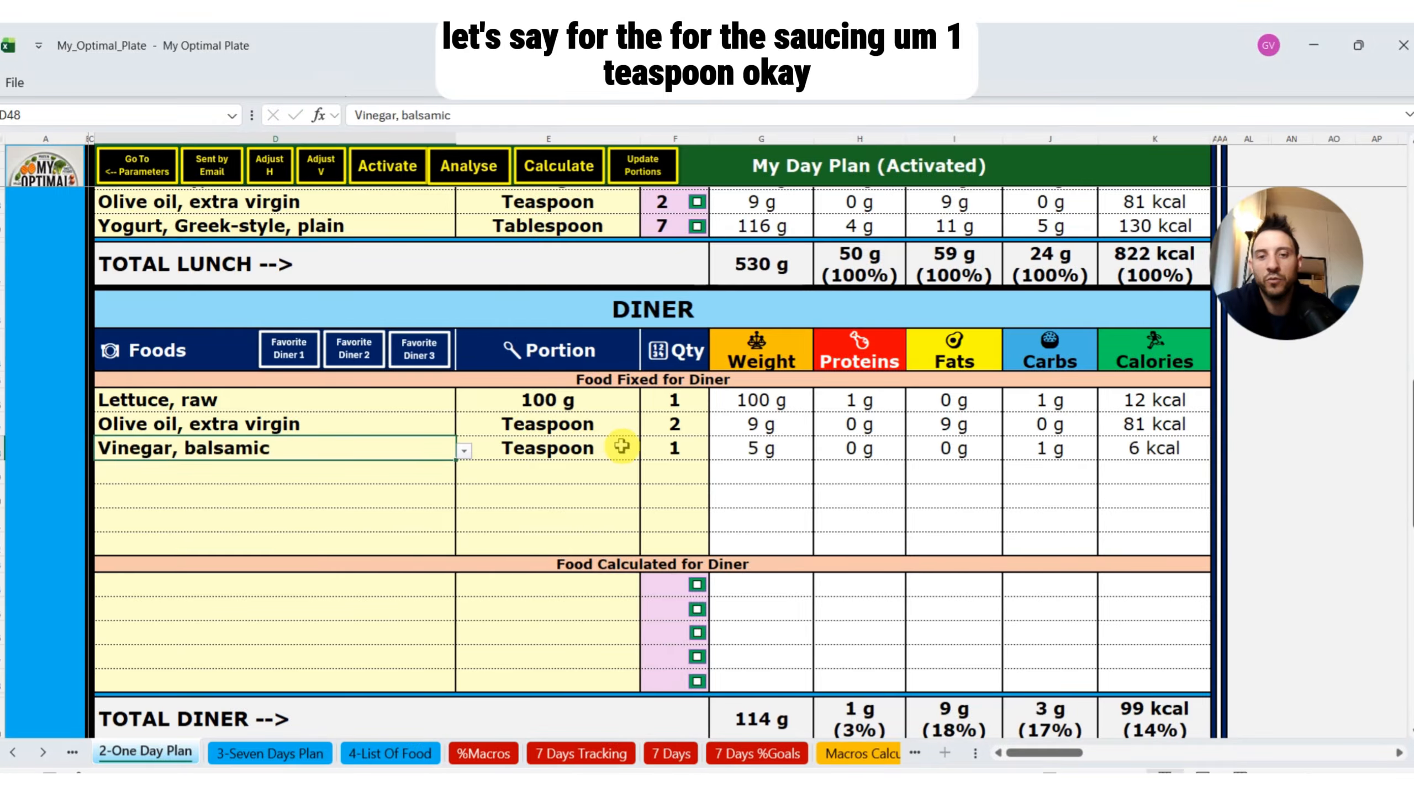
# Step: Add "Tuna, roasted/baked" as the first calculated food for dinner
pyautogui.scroll(-3, 607, 452)
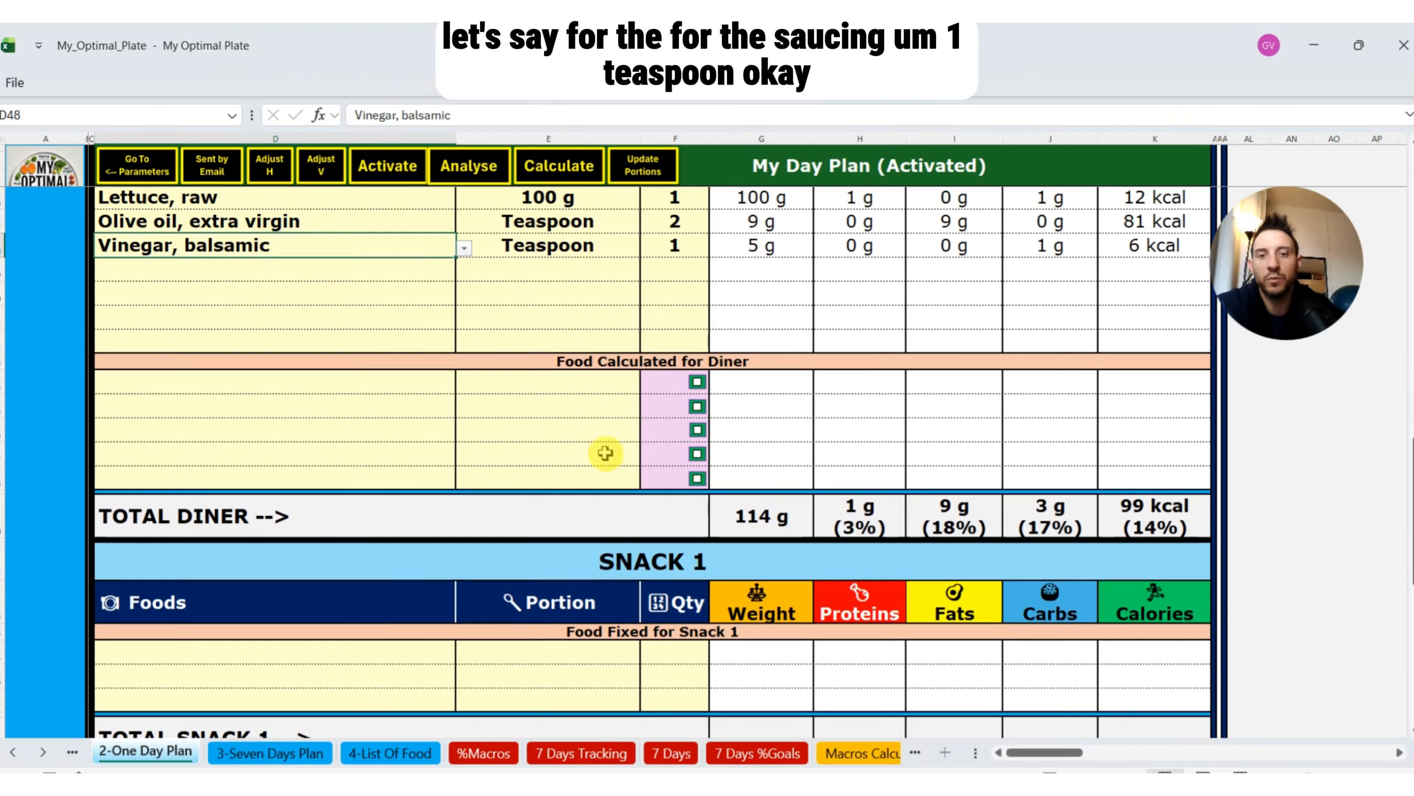
pyautogui.click(415, 386)
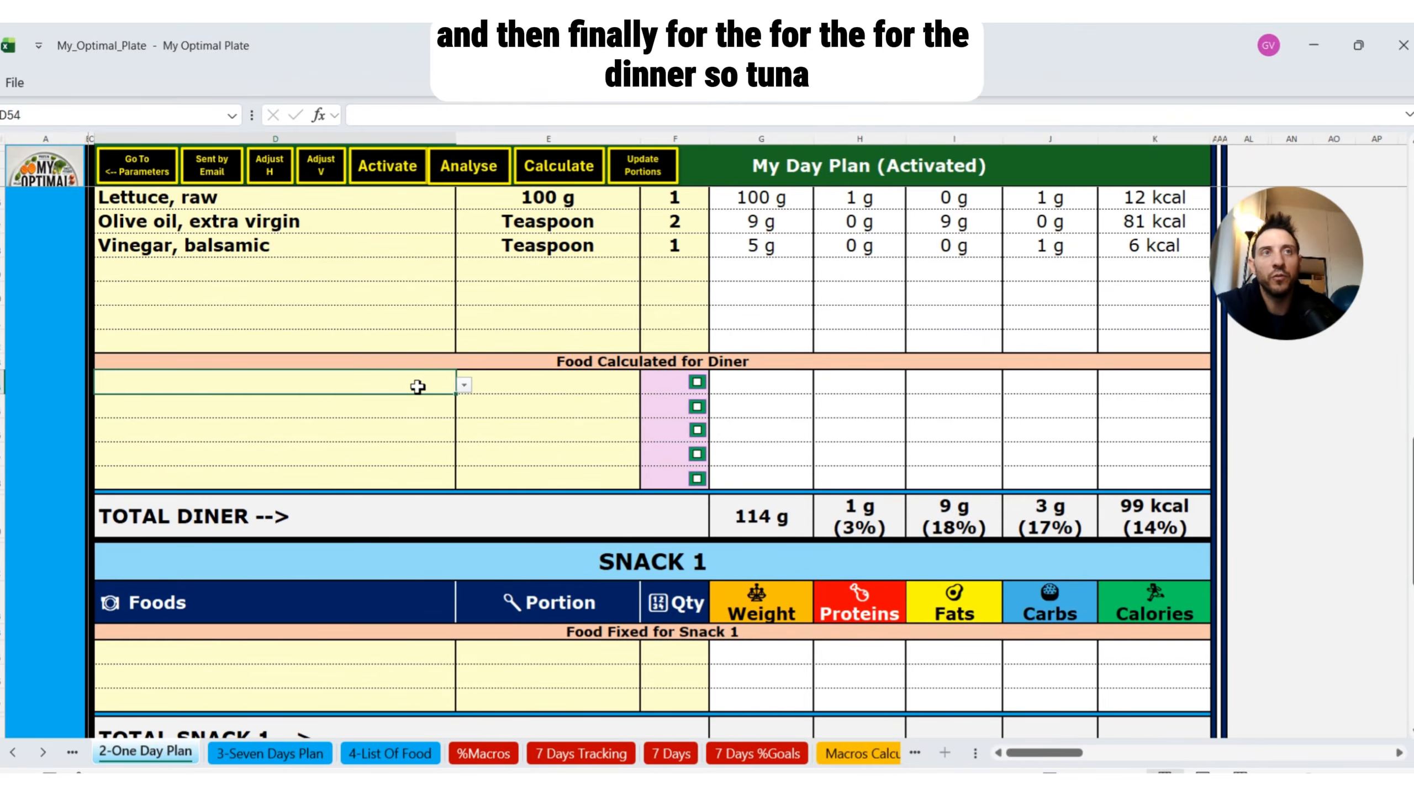
pyautogui.click(464, 385)
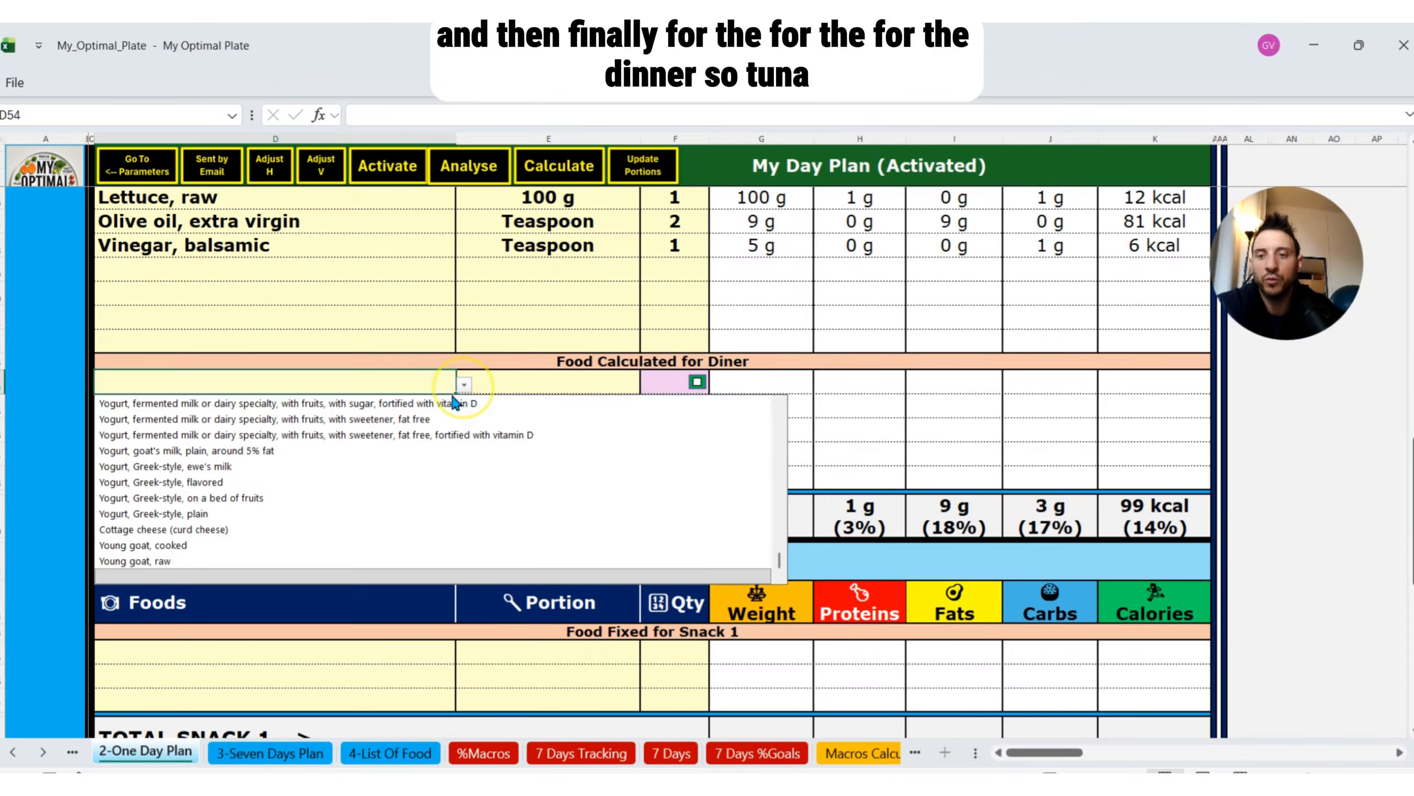
pyautogui.write('tuna')
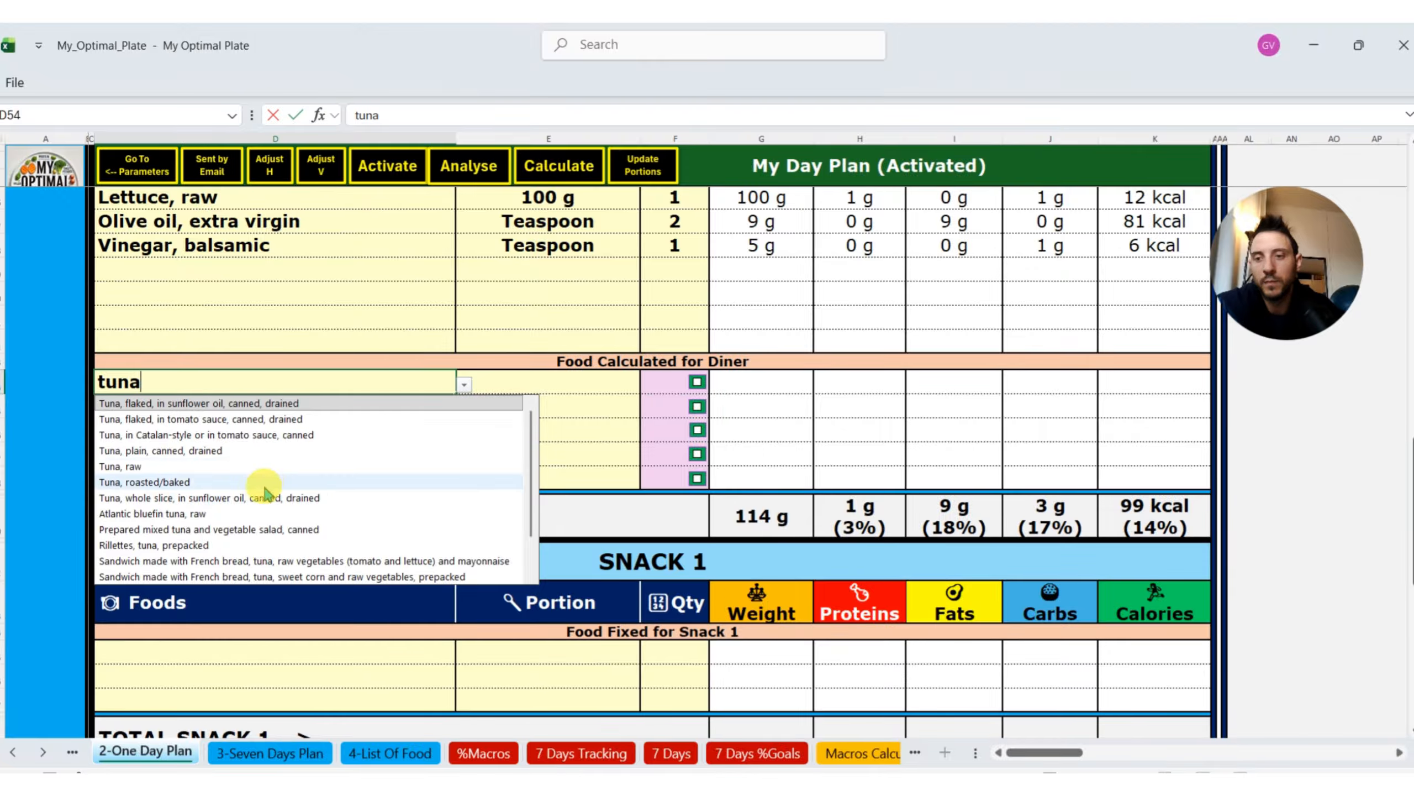
pyautogui.click(265, 487)
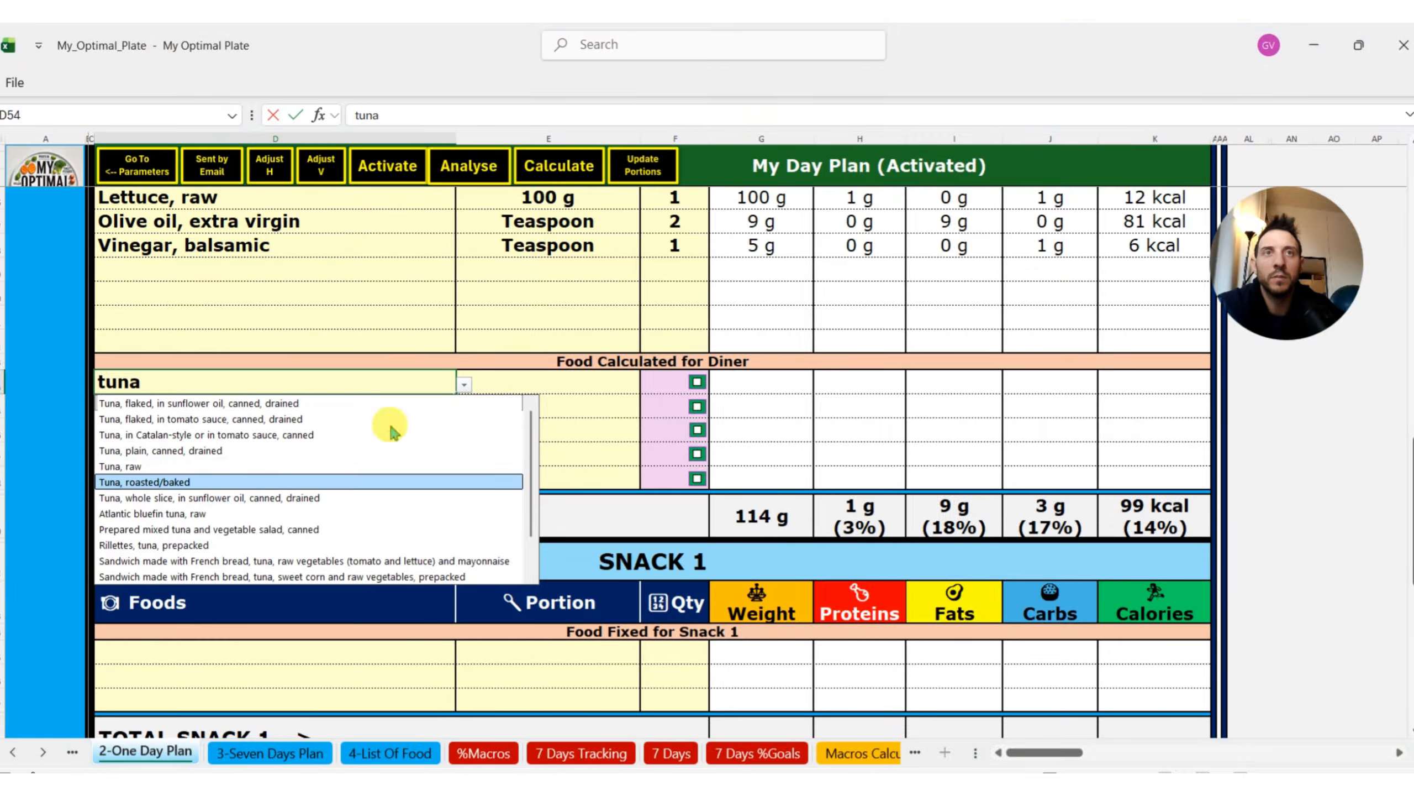
# Step: Add "Rice, thaï or basmati, cooked" as the second calculated food for dinner
pyautogui.click(411, 402)
pyautogui.click(465, 409)
pyautogui.write('rice')
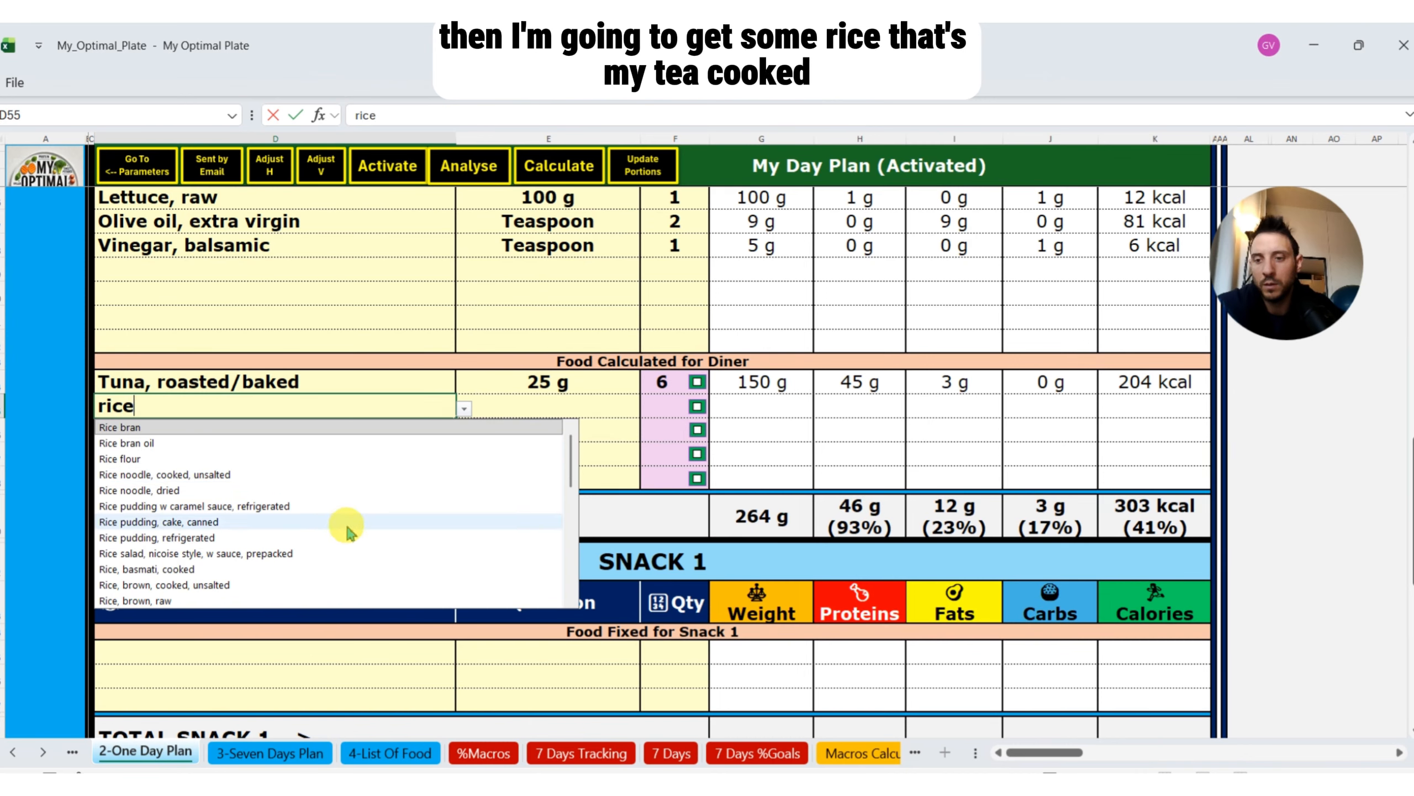
pyautogui.scroll(-3, 346, 532)
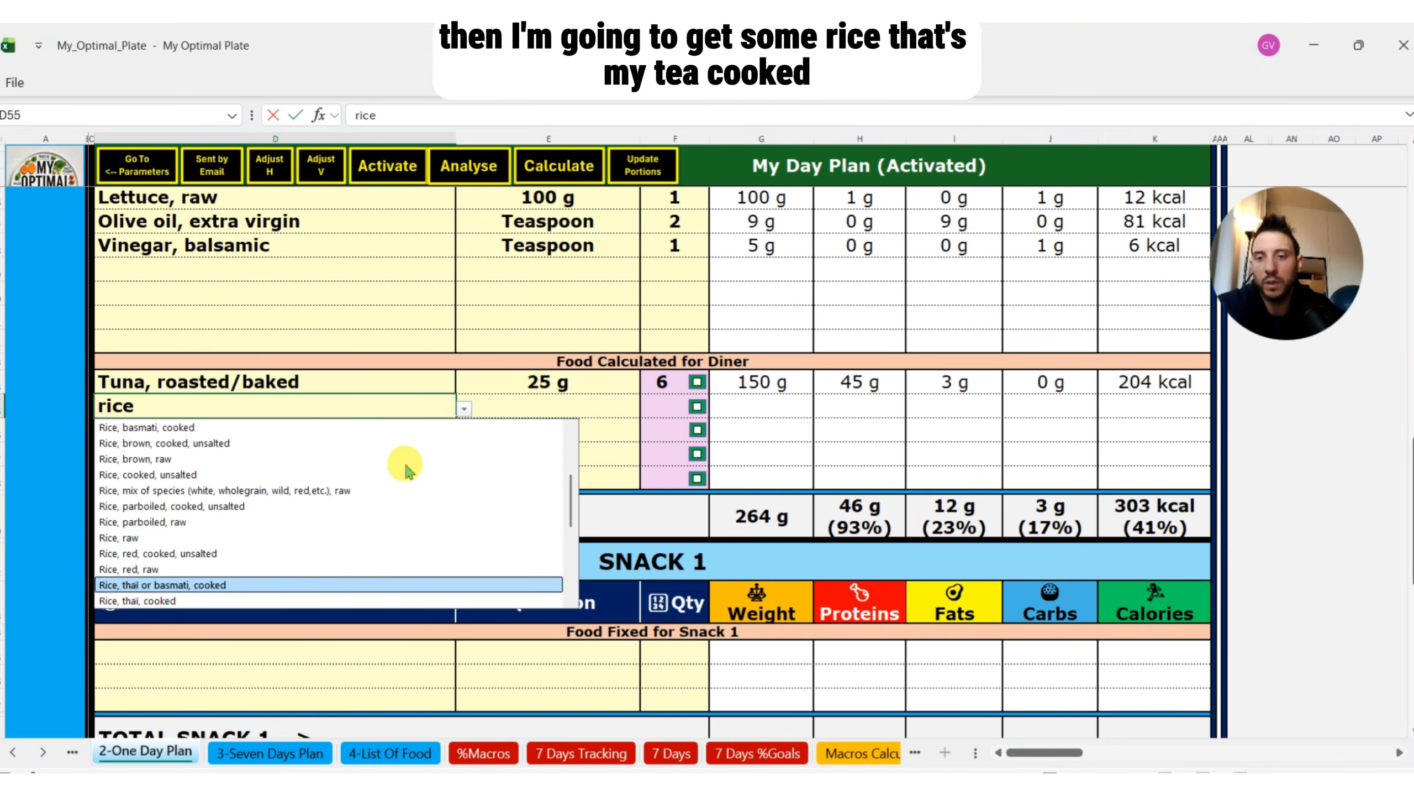
pyautogui.press('Return')
# Step: Add "Carrot, cooked" as the third calculated food for dinner
pyautogui.click(417, 434)
pyautogui.click(465, 433)
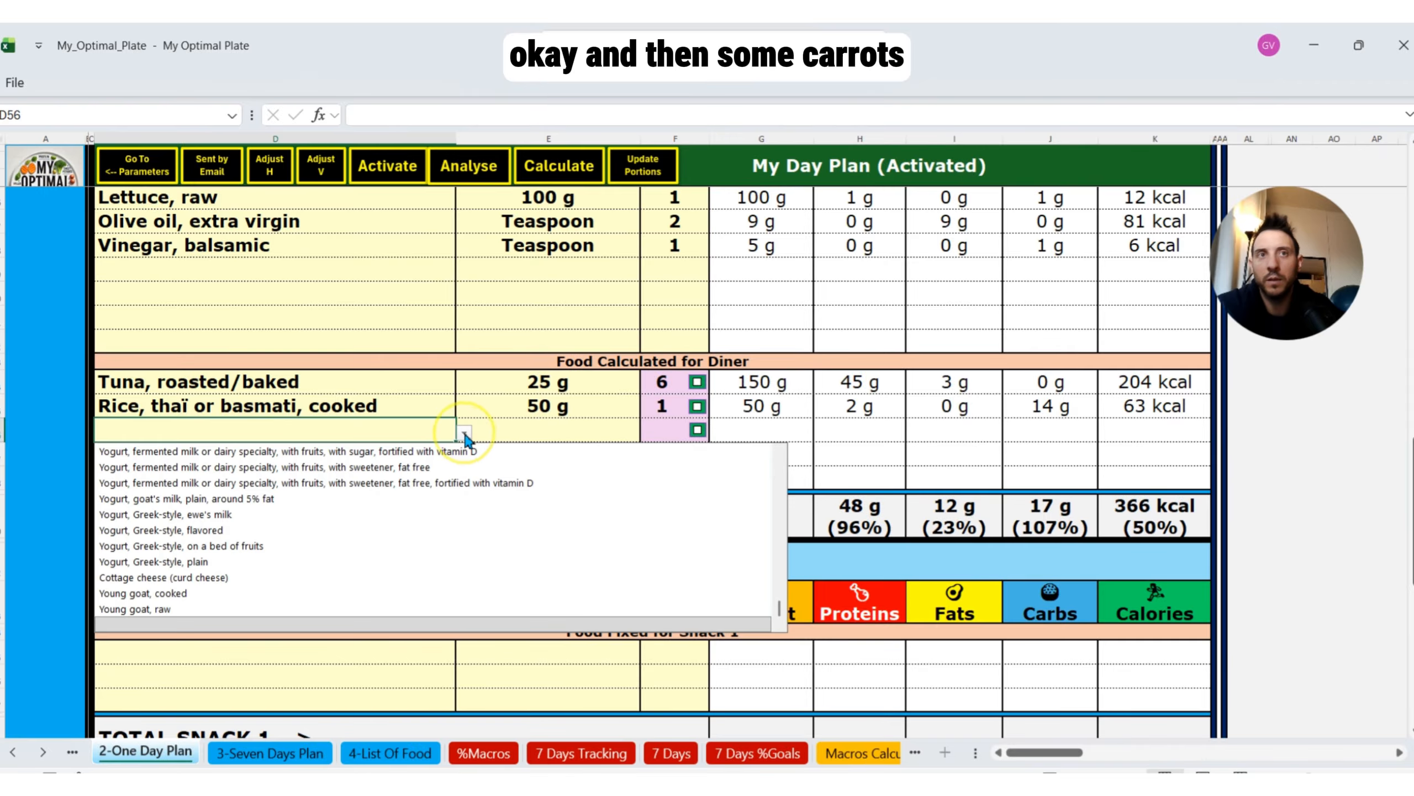
pyautogui.write('carr')
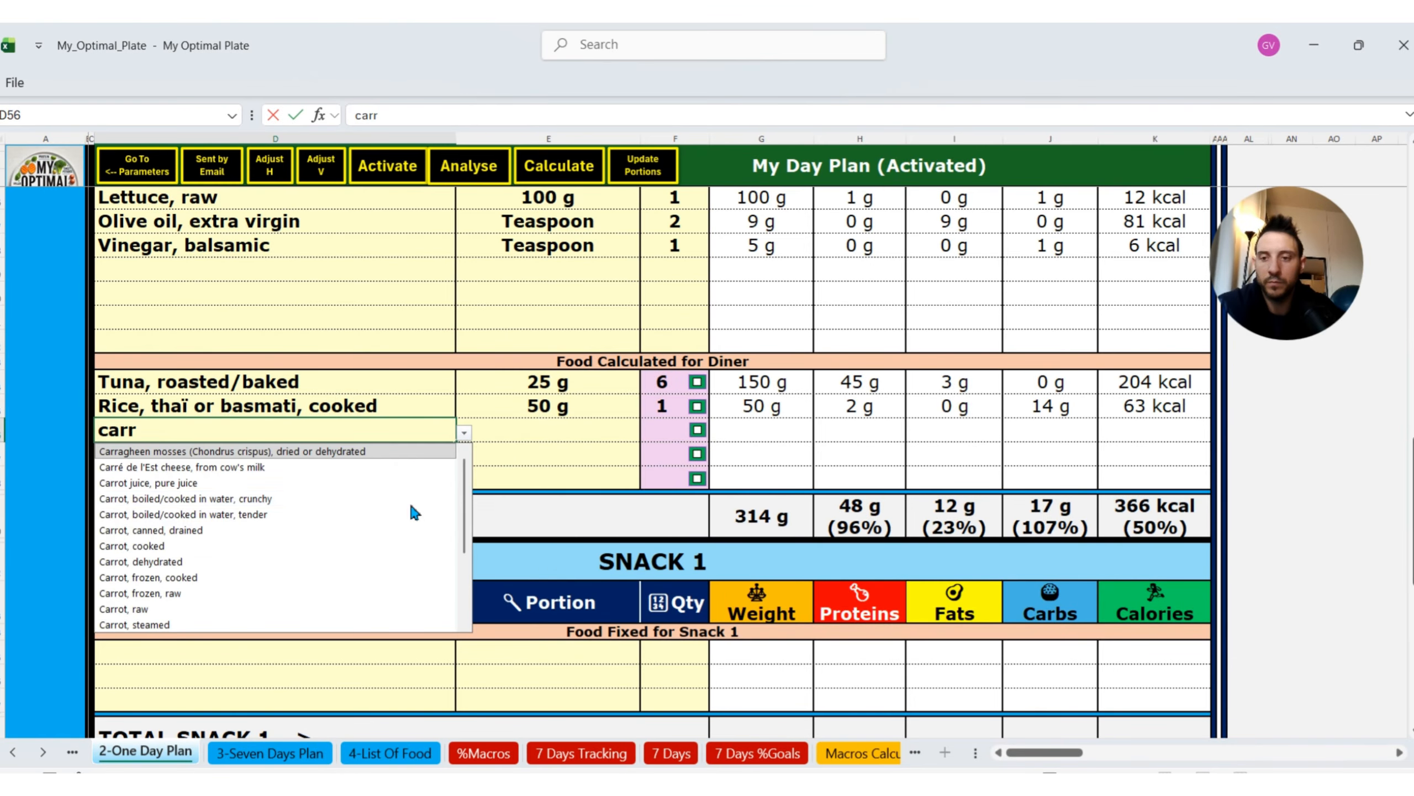
pyautogui.click(277, 546)
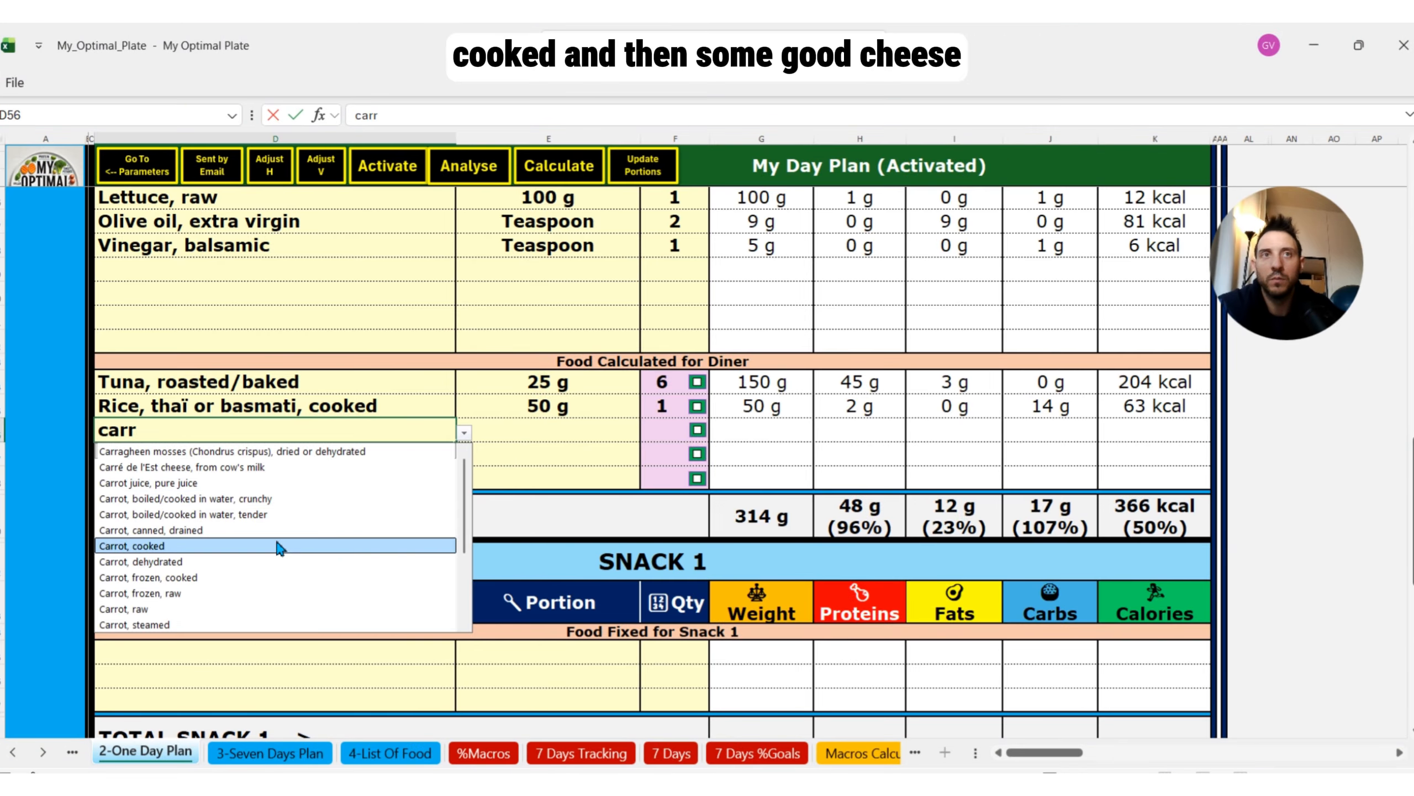
# Step: Add "Goat cheese from raw milk" as the fourth calculated food for dinner
pyautogui.click(431, 451)
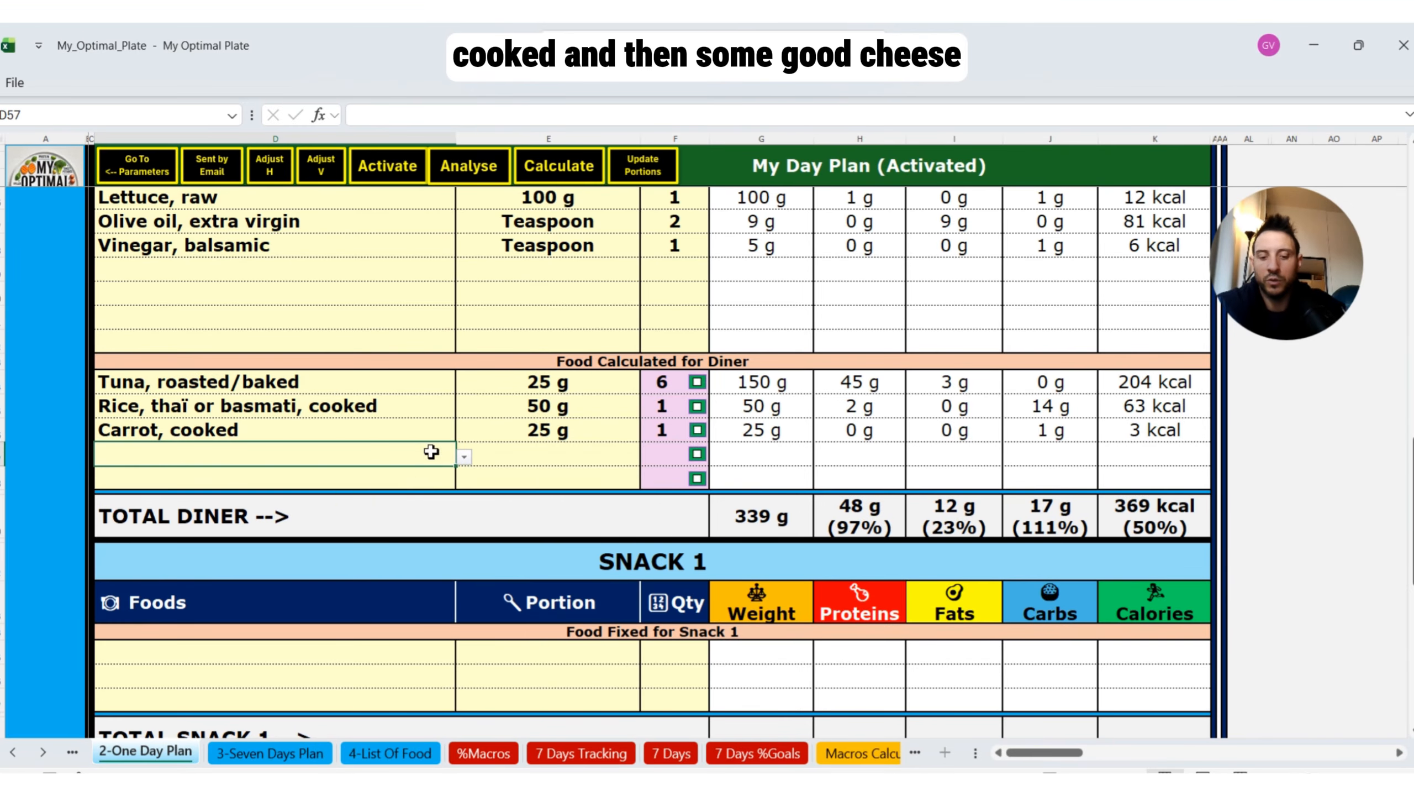
pyautogui.write('goat')
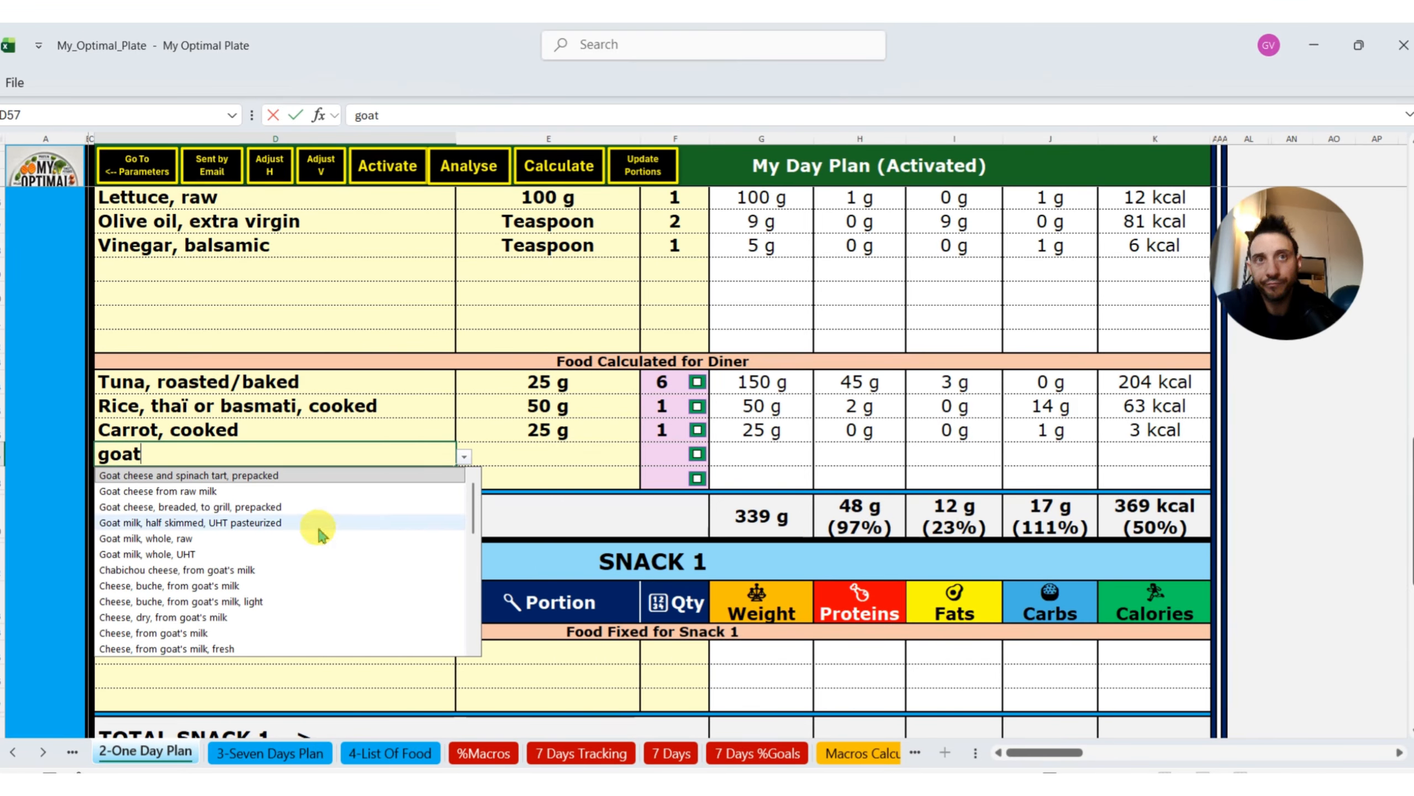
pyautogui.click(316, 492)
pyautogui.click(311, 491)
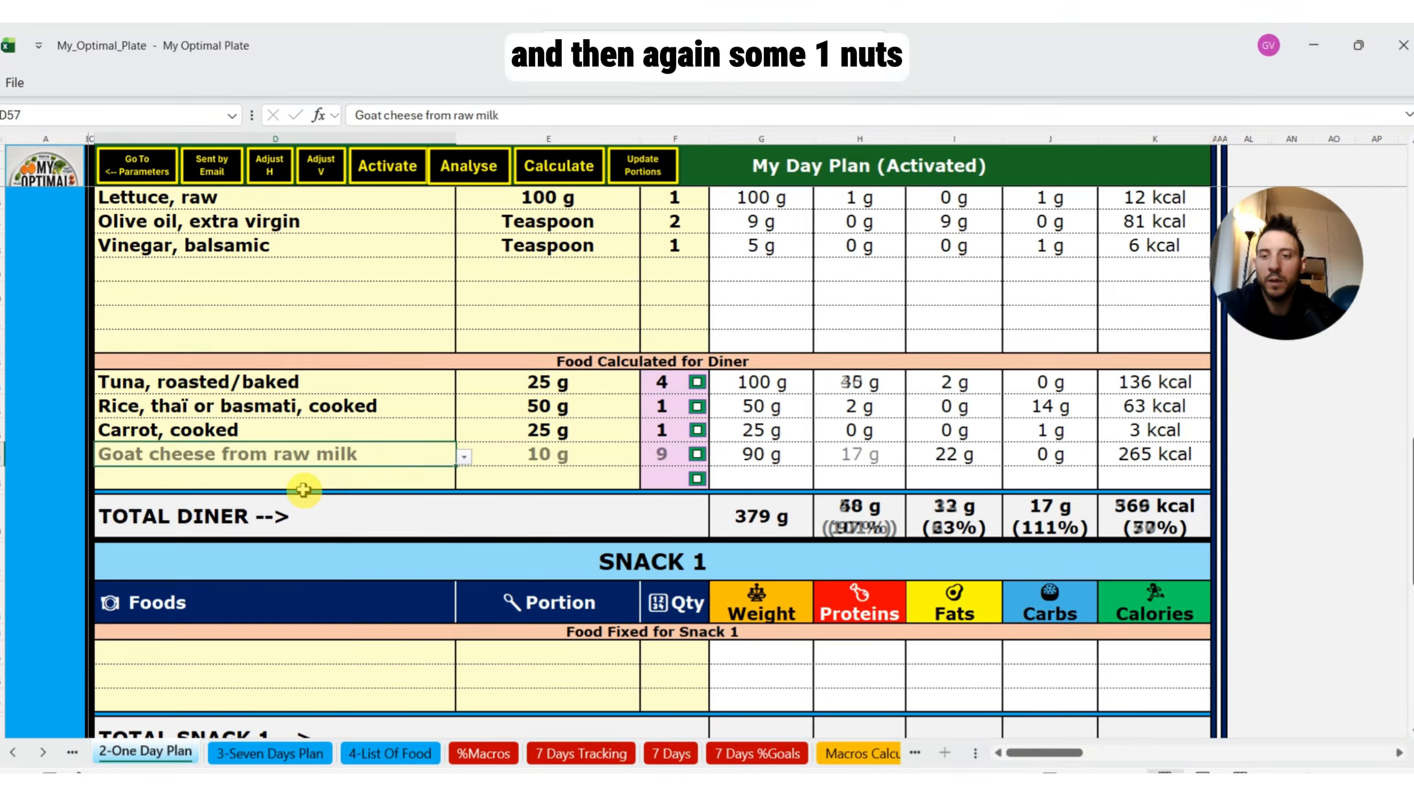
# Step: Add "Walnut, dried, husked" as the fifth calculated food for dinner
pyautogui.write('walnu')
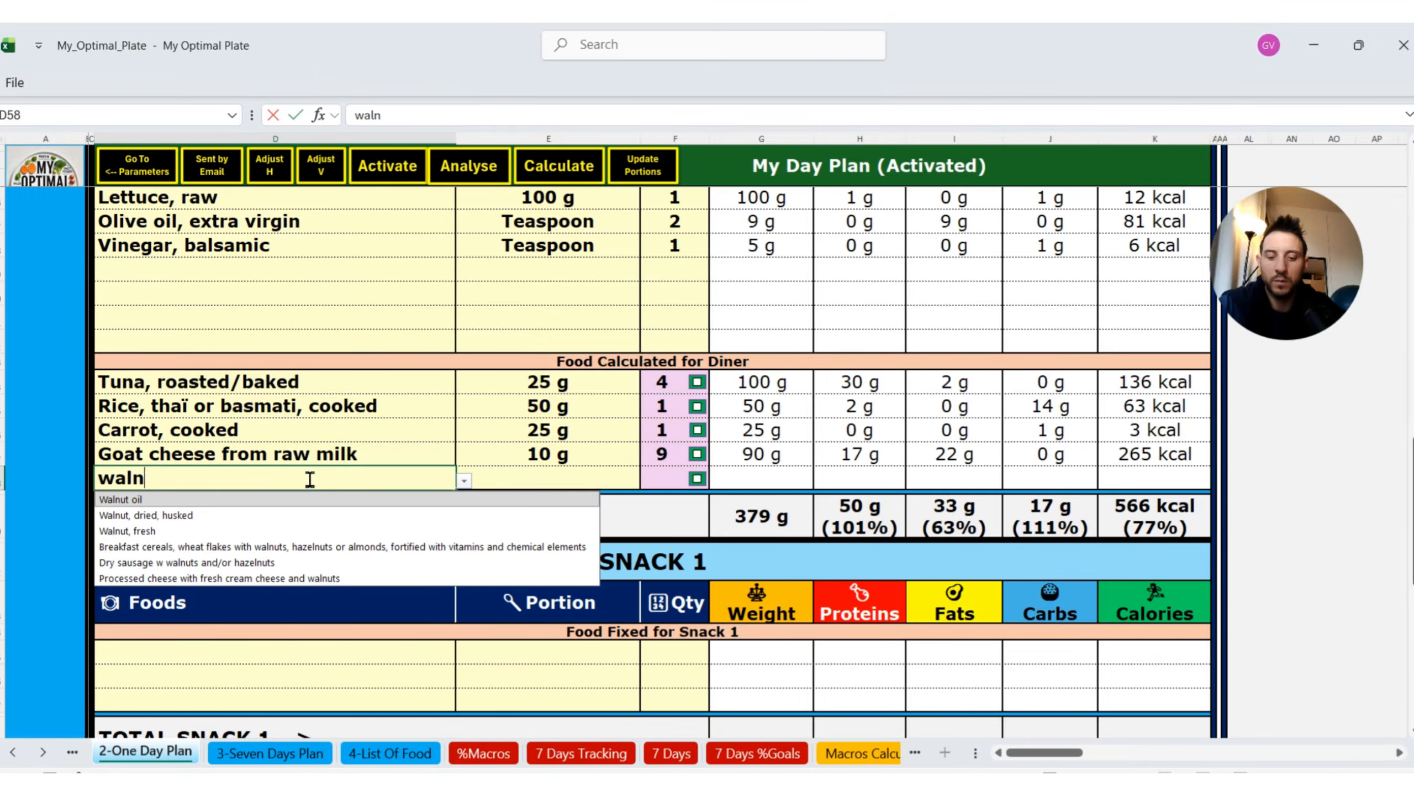
pyautogui.click(265, 517)
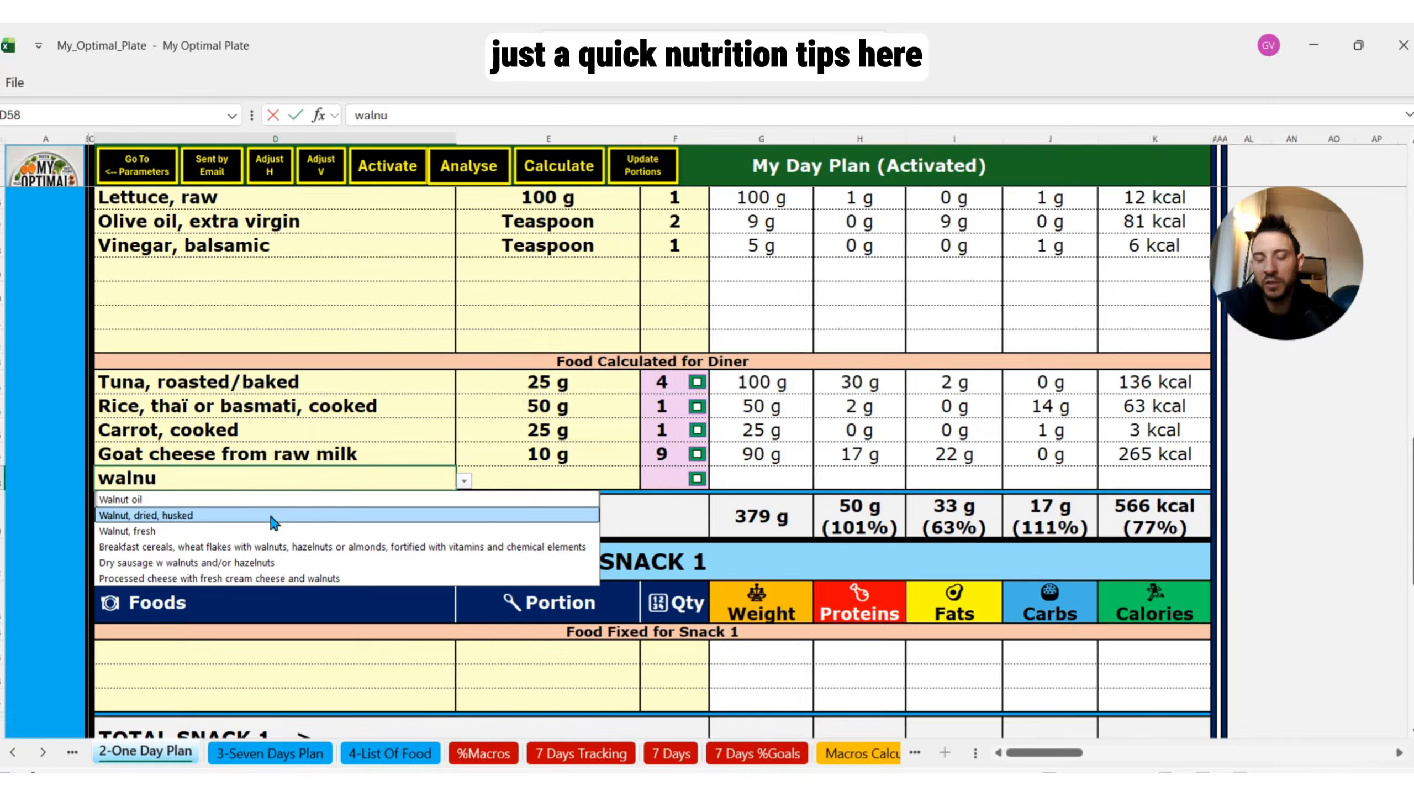
pyautogui.click(271, 518)
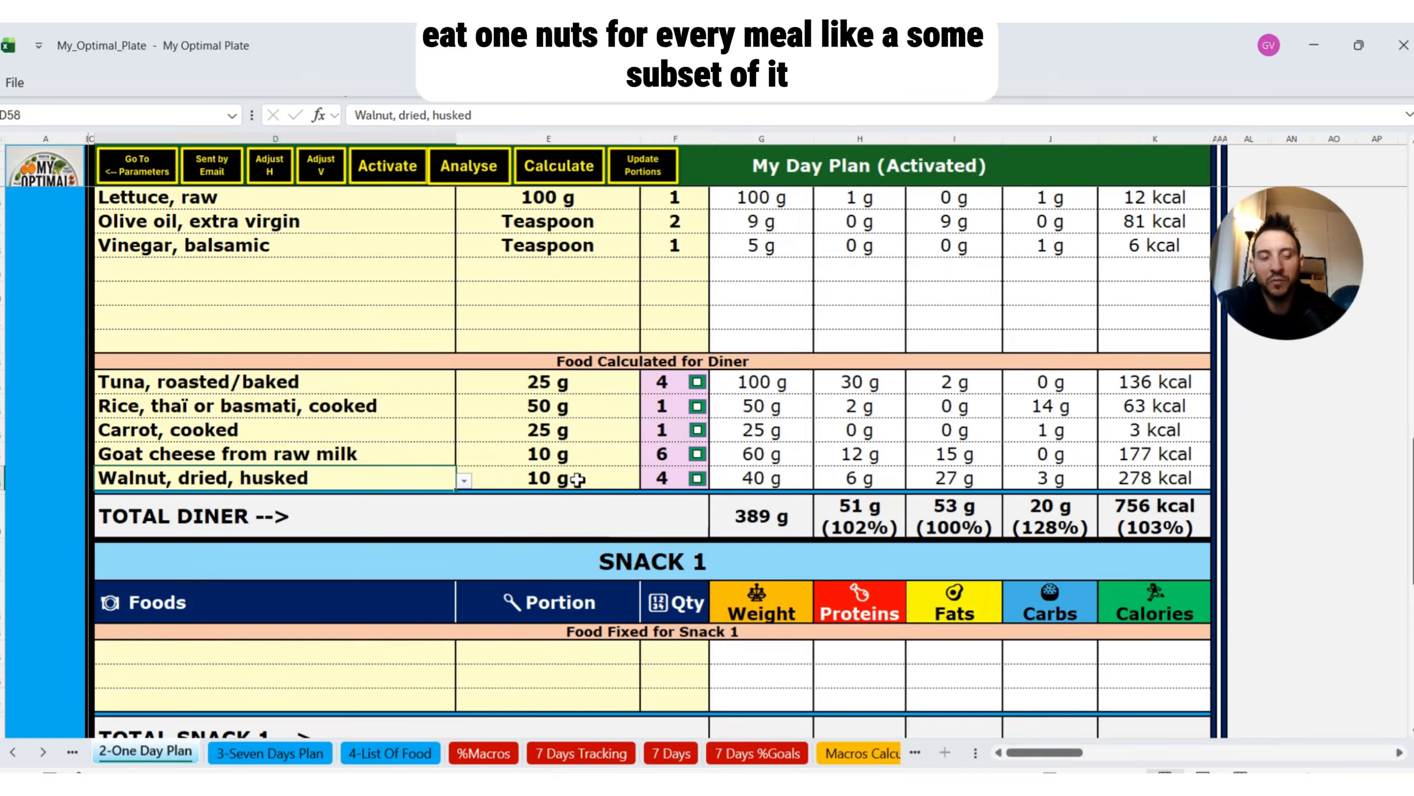
# Step: Set the portion of the cooked carrot in the calculated dinner foods to 10 g
pyautogui.click(393, 453)
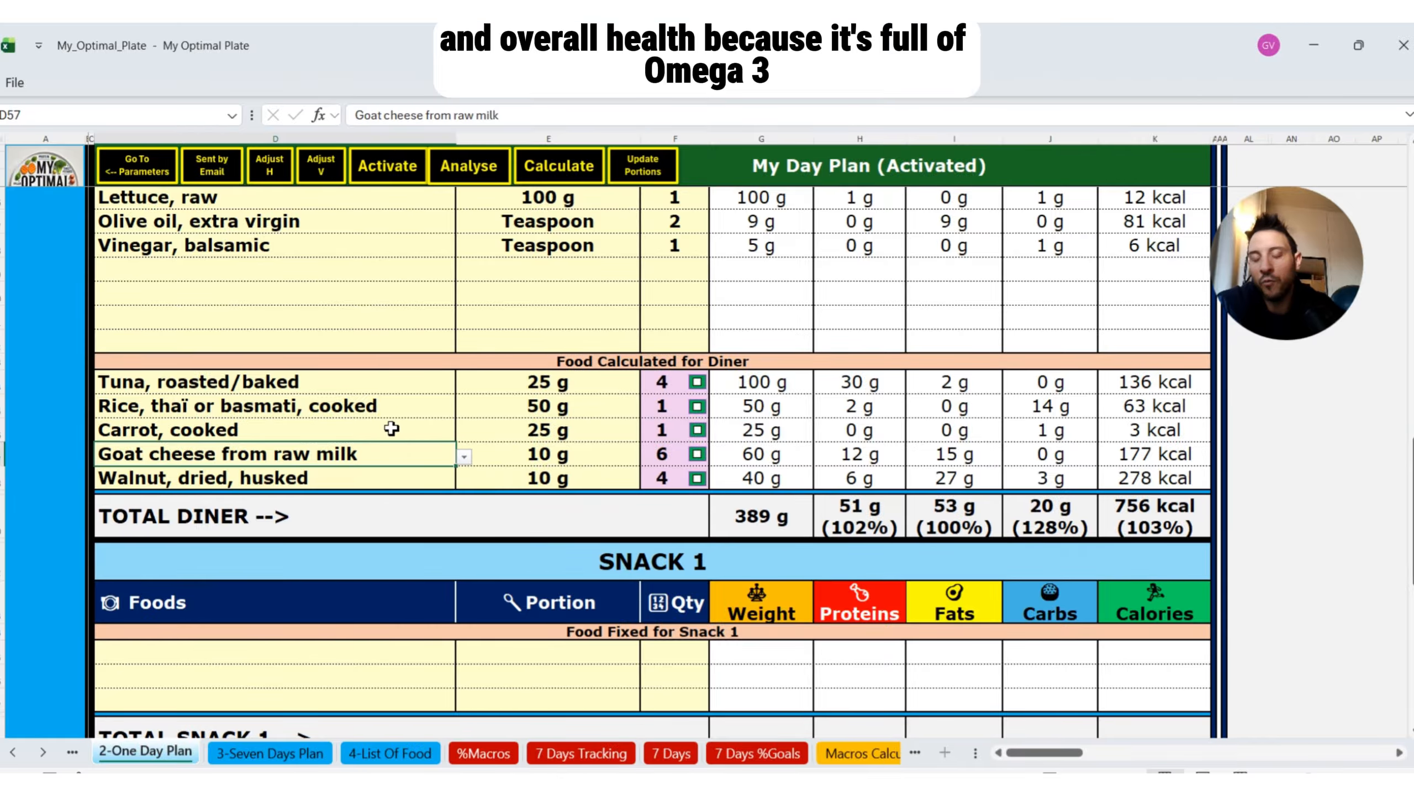
pyautogui.click(546, 438)
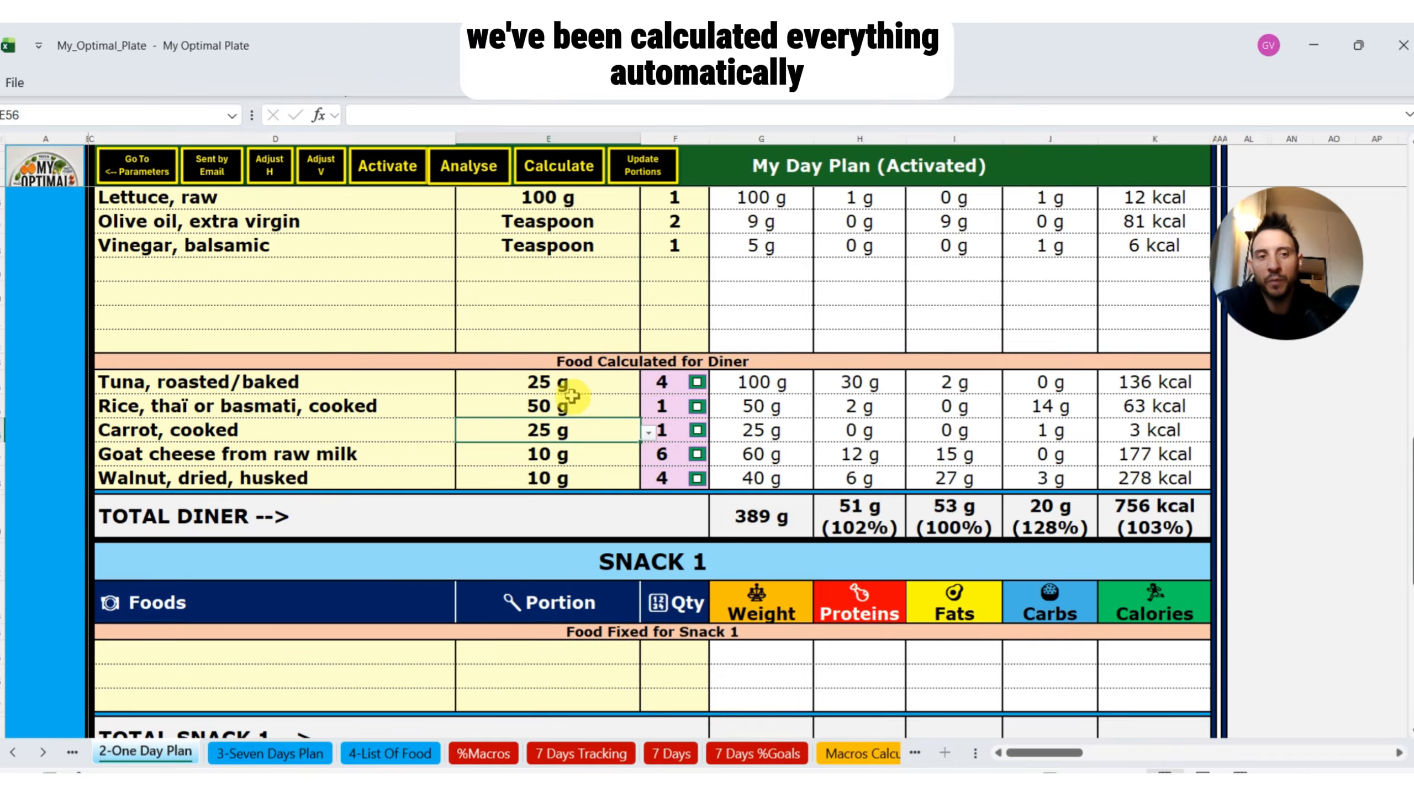
pyautogui.scroll(2, 973, 495)
pyautogui.scroll(-2, 894, 480)
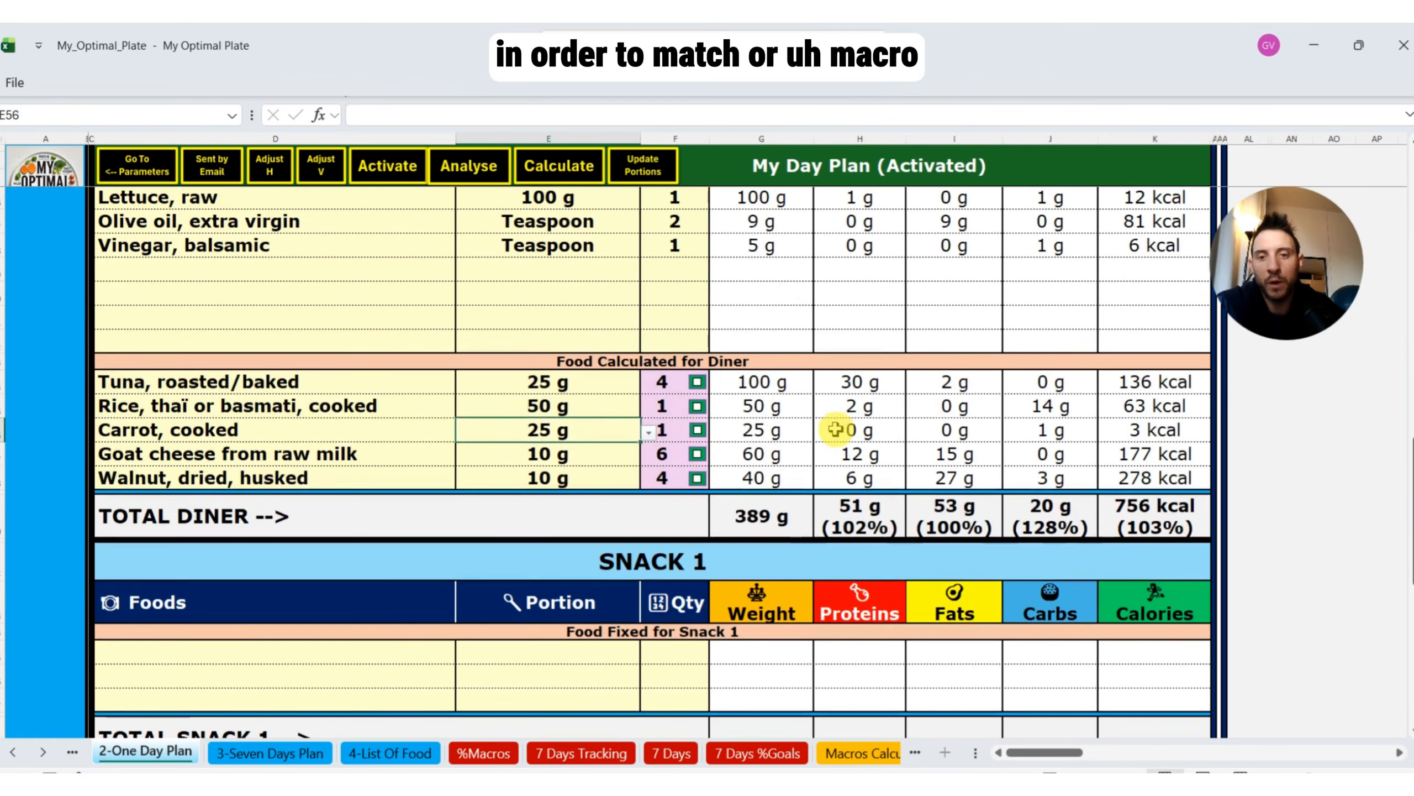
pyautogui.scroll(-3, 833, 434)
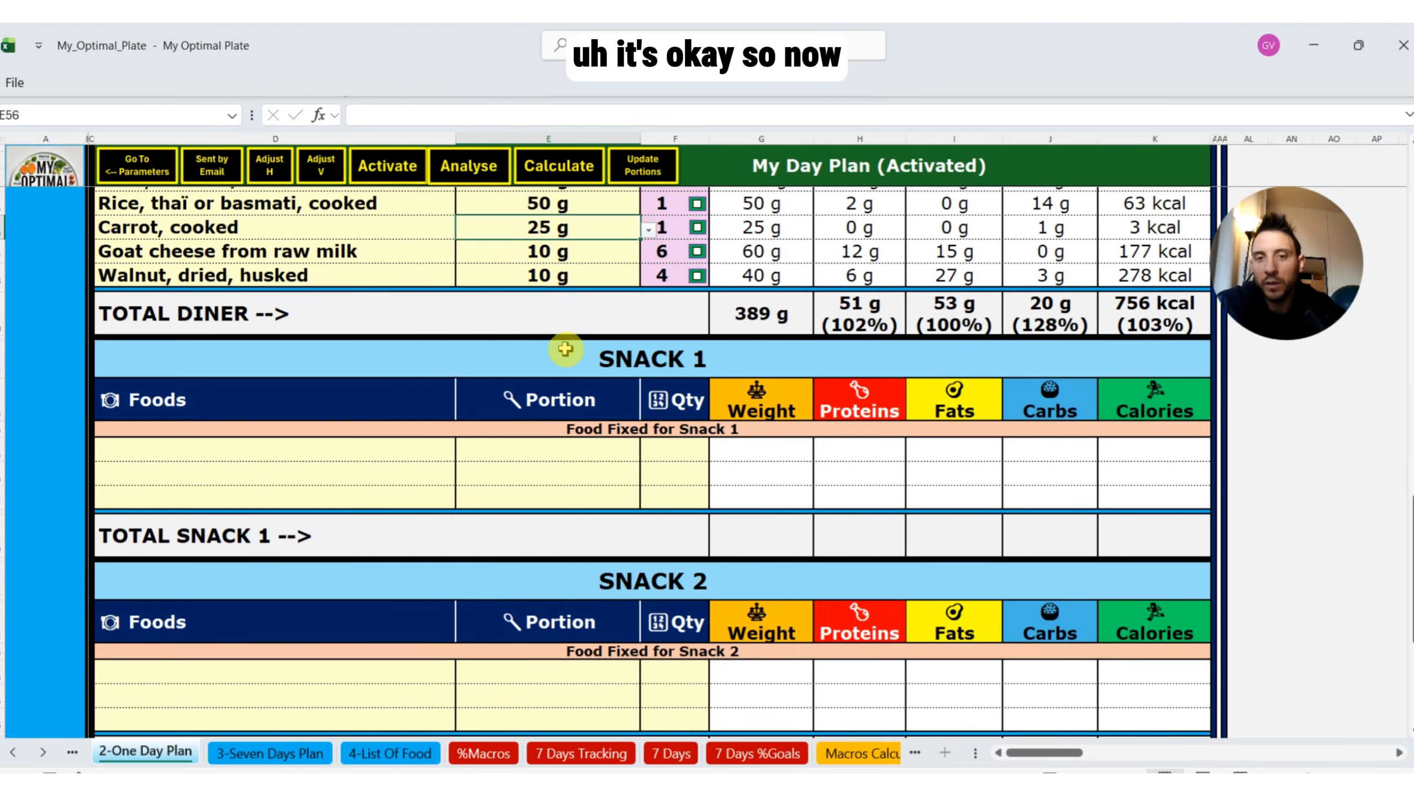
pyautogui.scroll(3, 552, 361)
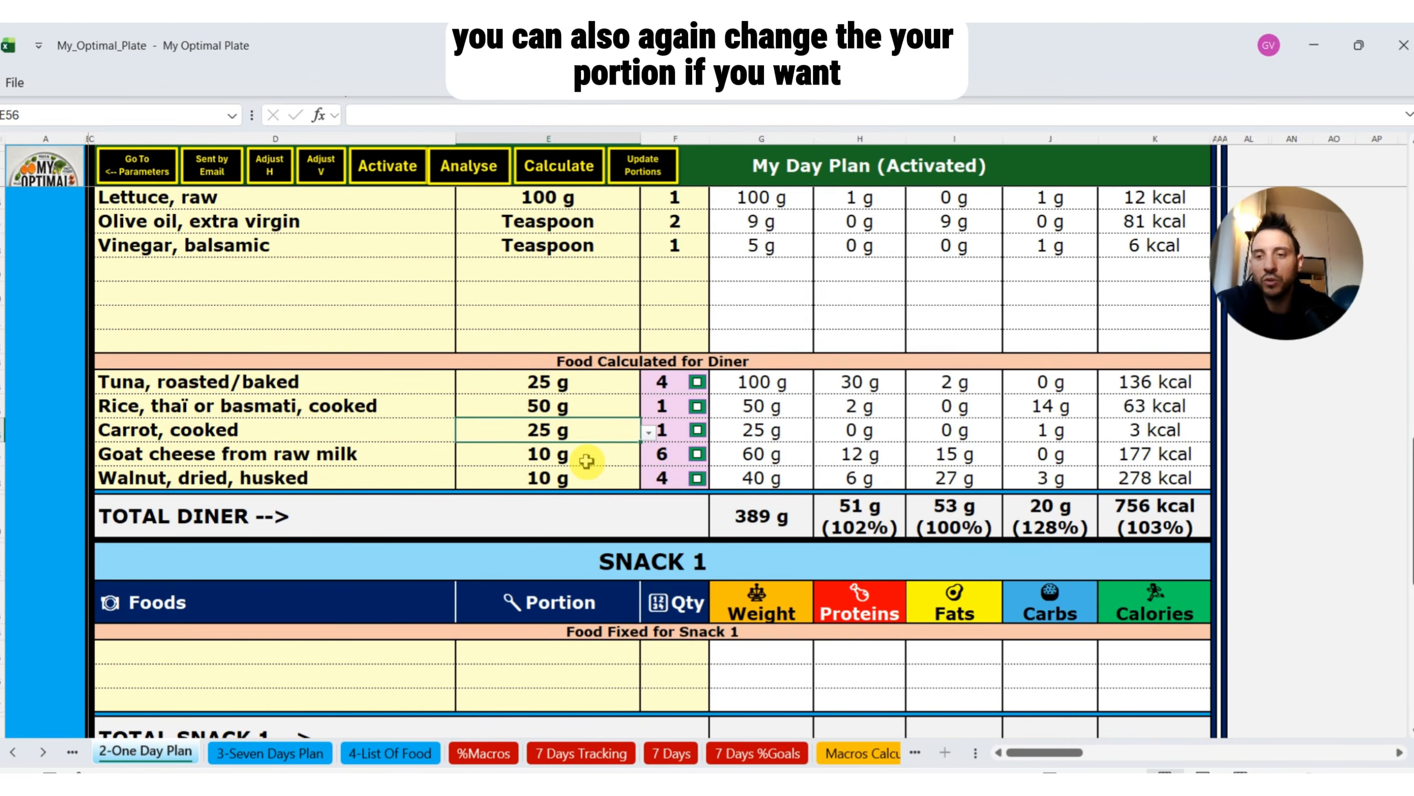
pyautogui.click(649, 432)
pyautogui.click(648, 432)
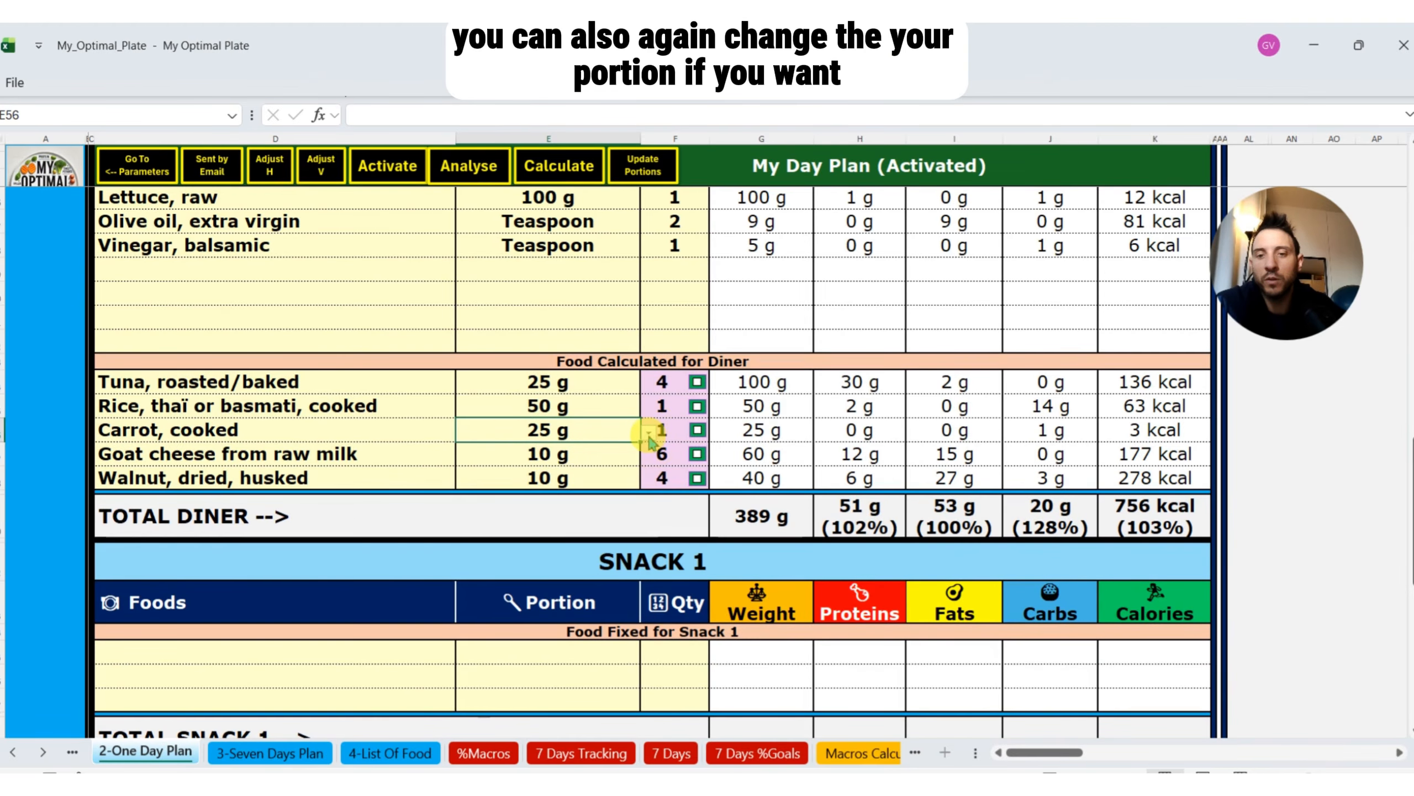
pyautogui.click(648, 432)
pyautogui.click(511, 609)
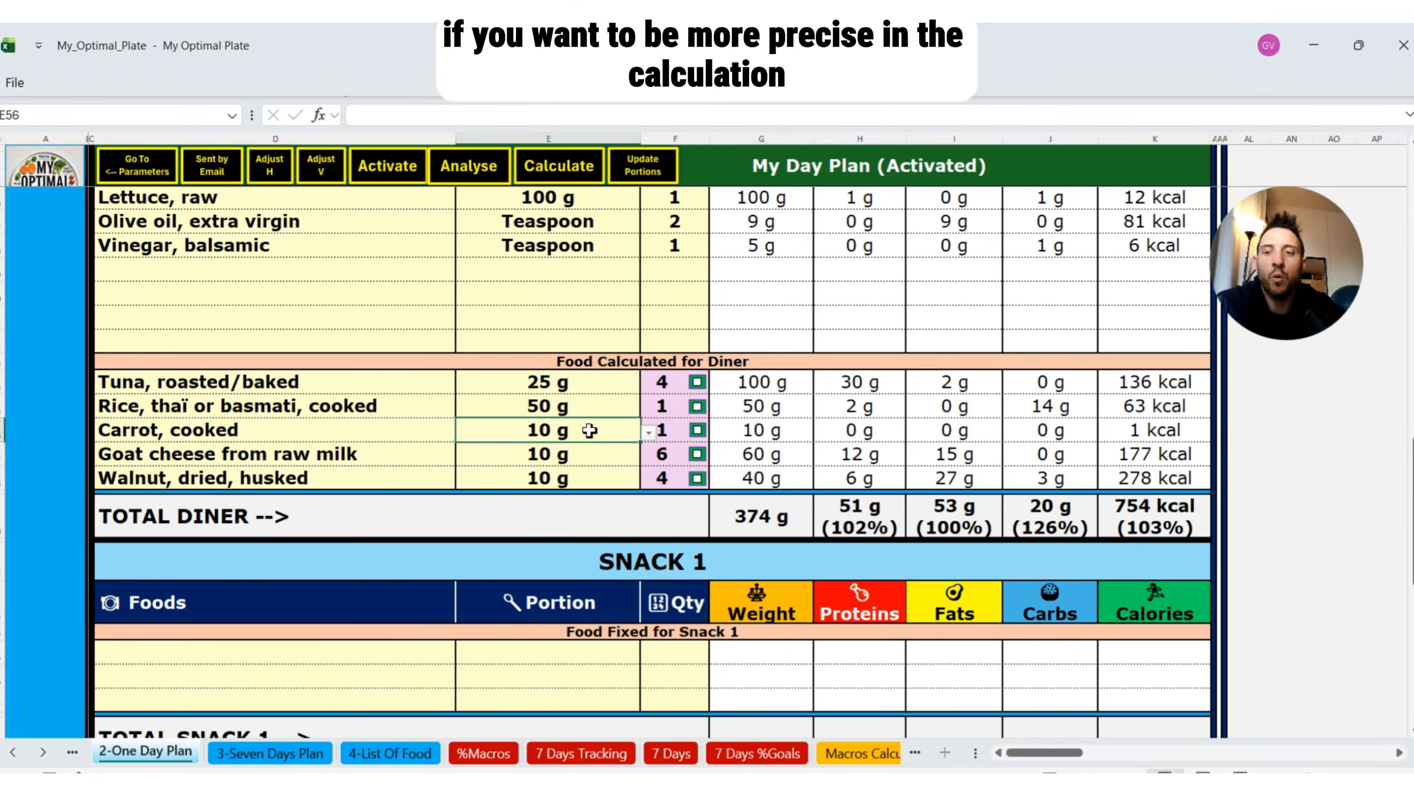
# Step: Set the portion of the cooked thaï or basmati rice in the calculated dinner foods to 10 g
pyautogui.click(618, 407)
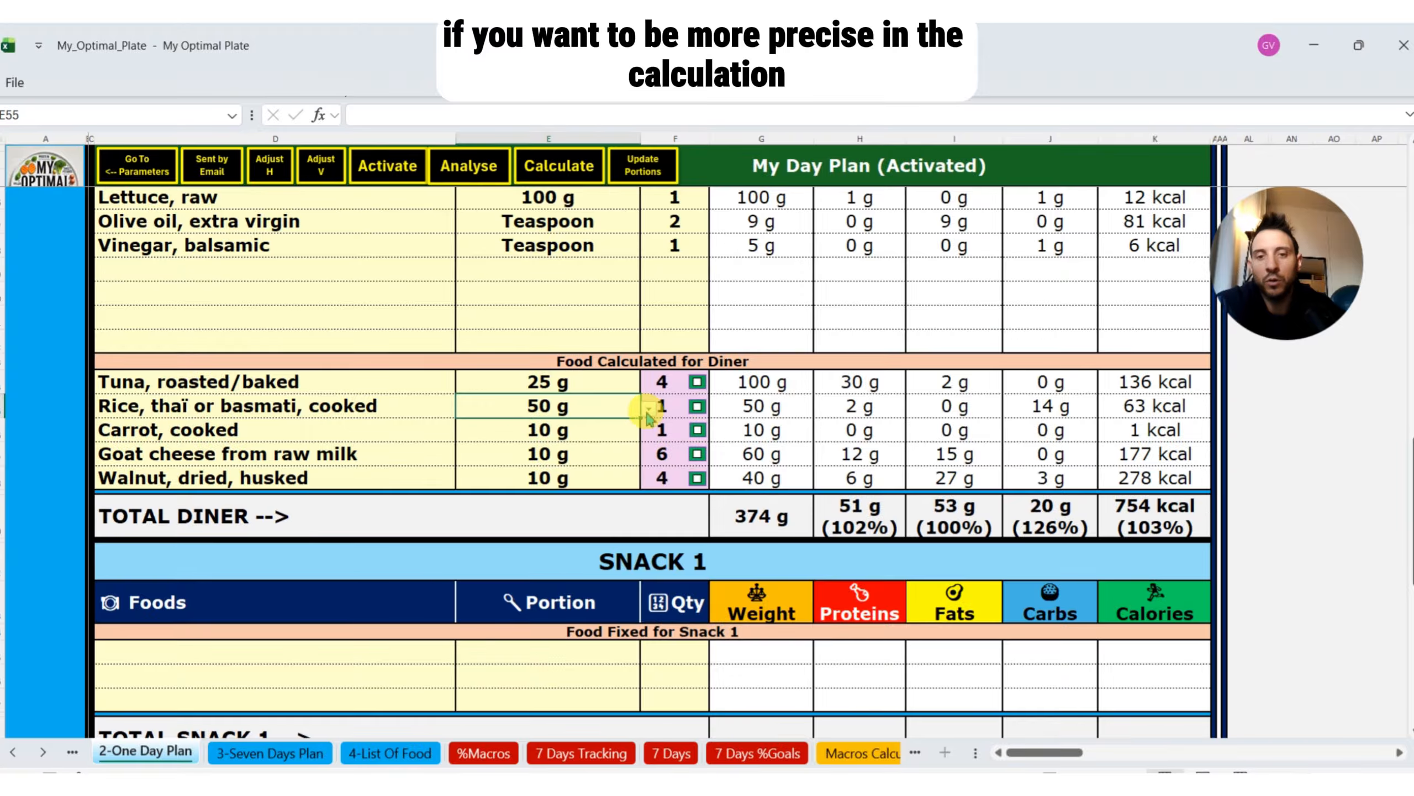
pyautogui.click(649, 408)
pyautogui.click(504, 572)
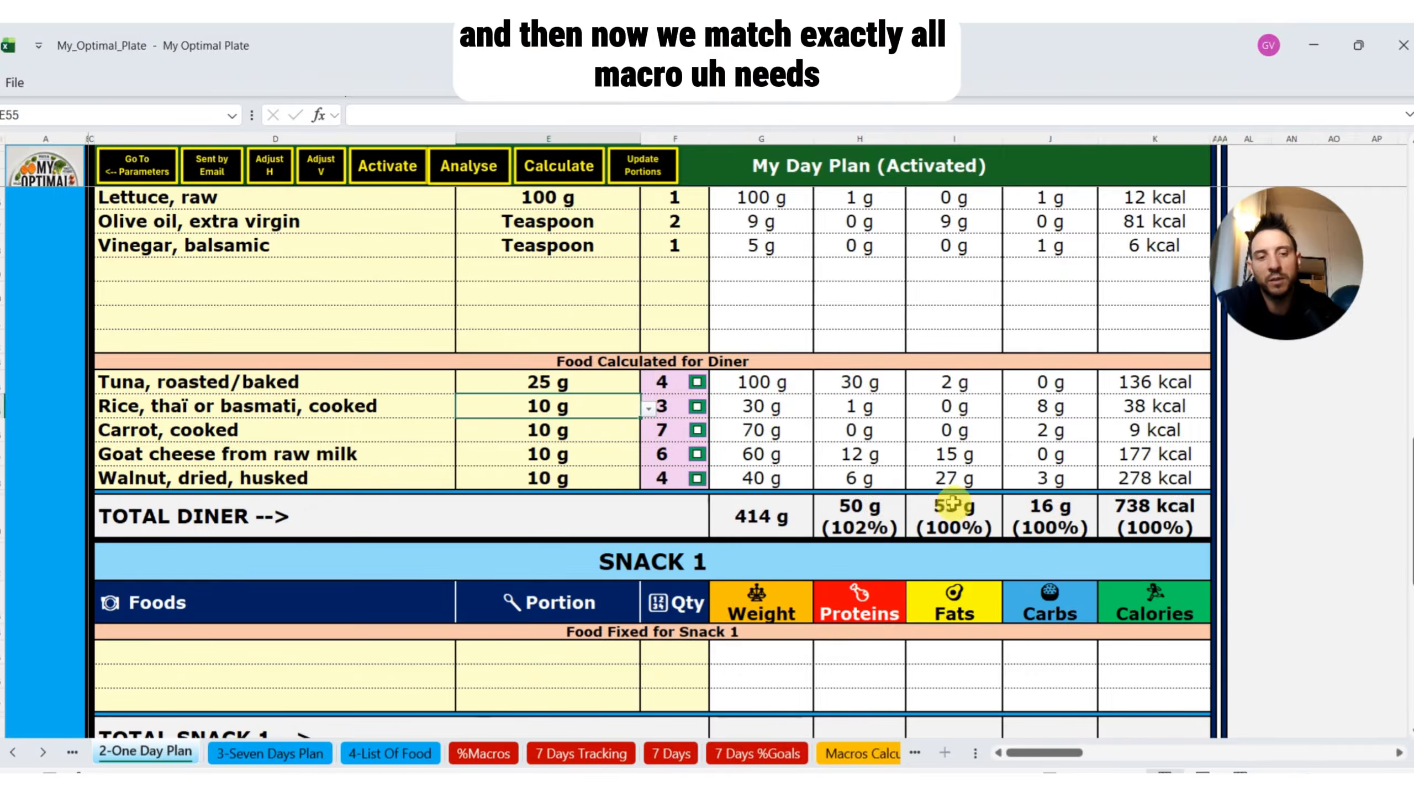
# Step: Add "Date, pulp and peel, dried" as the first fixed food for Snack 1
pyautogui.scroll(-3, 414, 490)
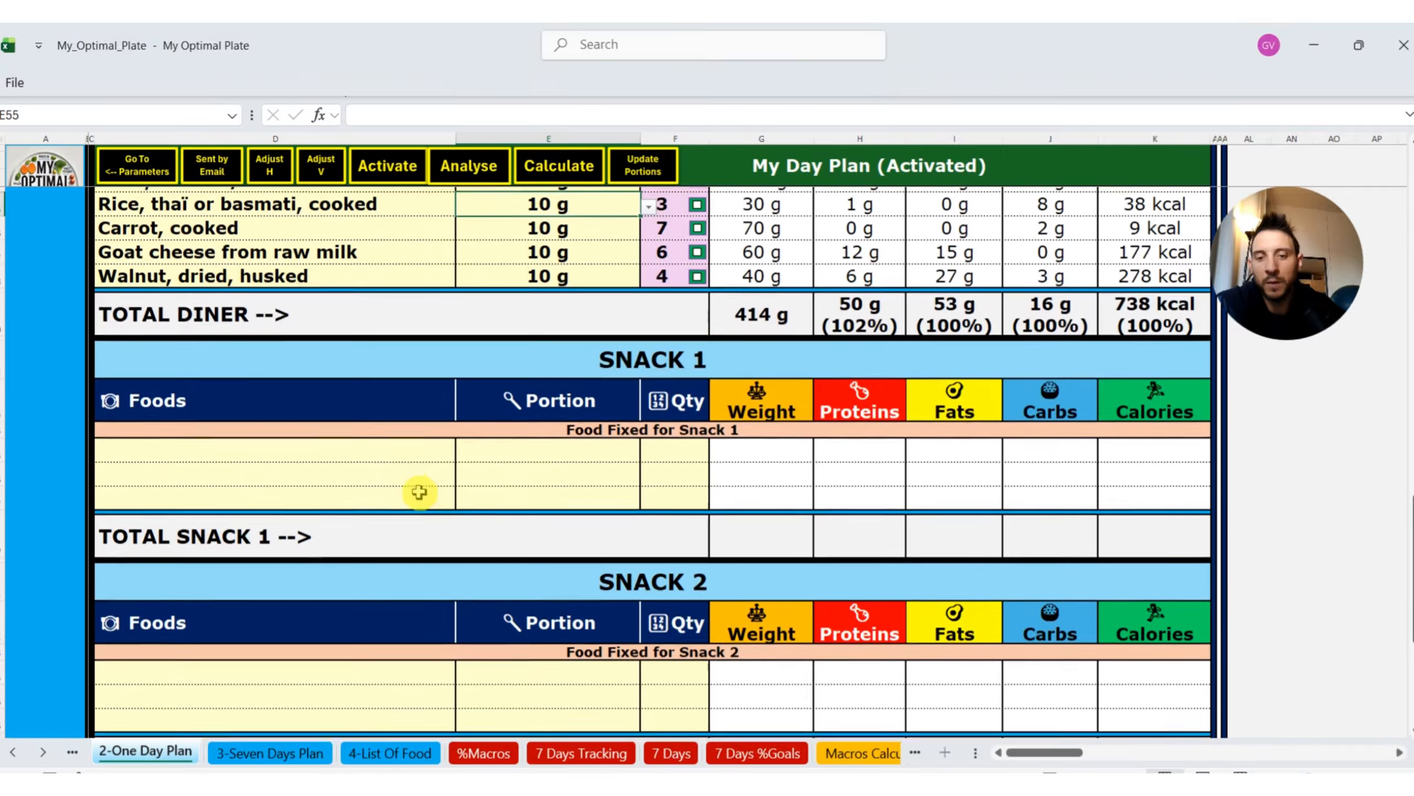
pyautogui.scroll(6, 442, 557)
pyautogui.keyDown('ctrl'); pyautogui.scroll(-2, 449, 497); pyautogui.keyUp('ctrl')
pyautogui.scroll(9, 391, 492)
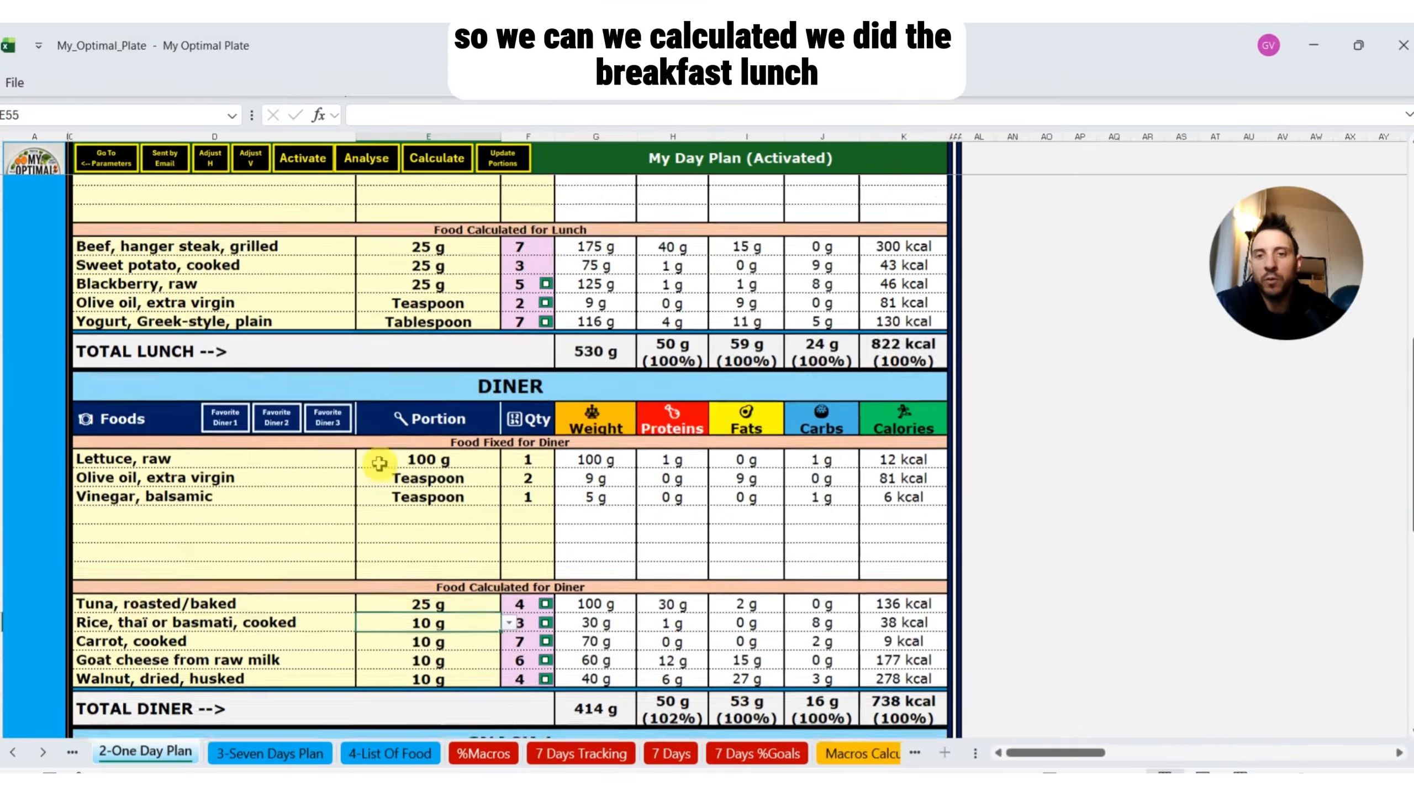
pyautogui.scroll(3, 362, 535)
pyautogui.scroll(-12, 364, 502)
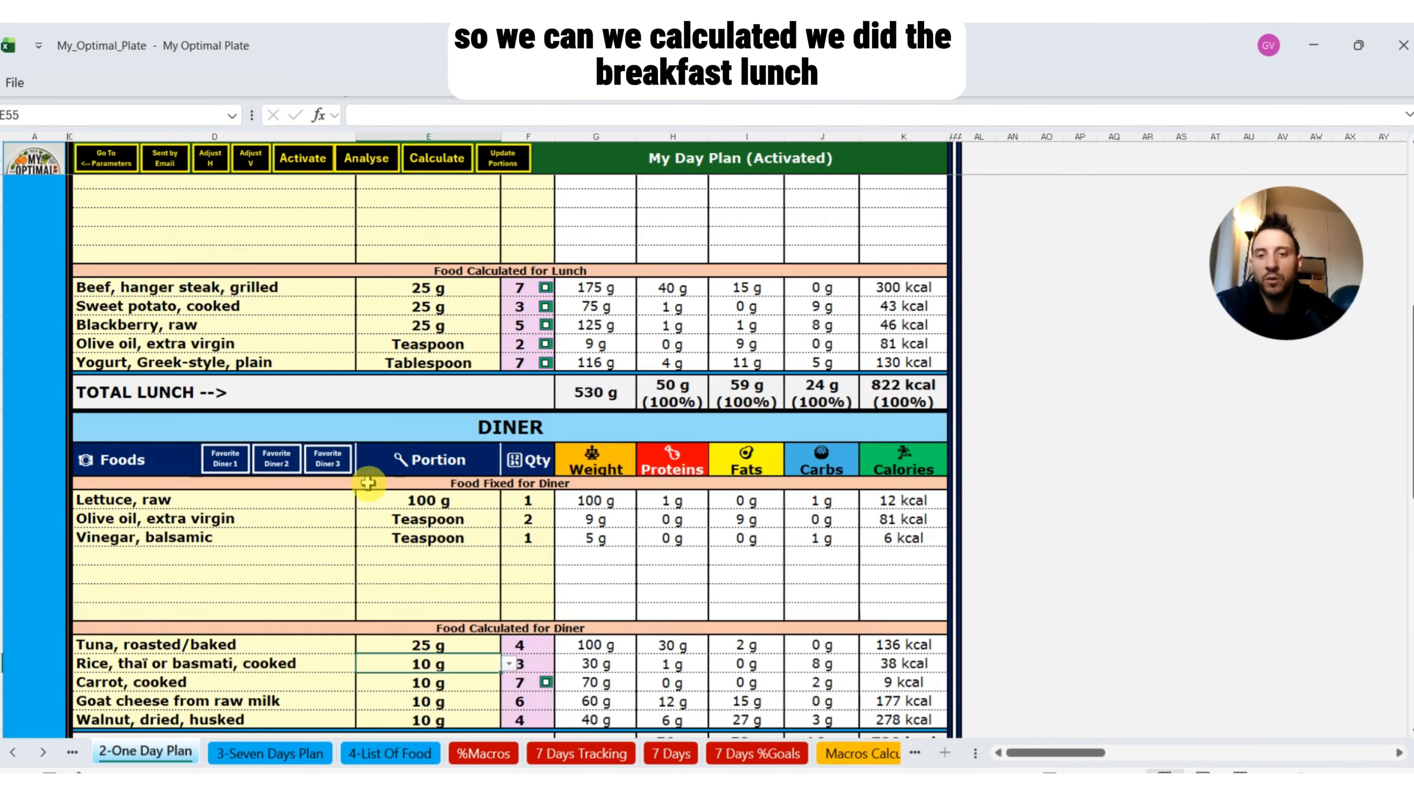
pyautogui.scroll(-3, 296, 442)
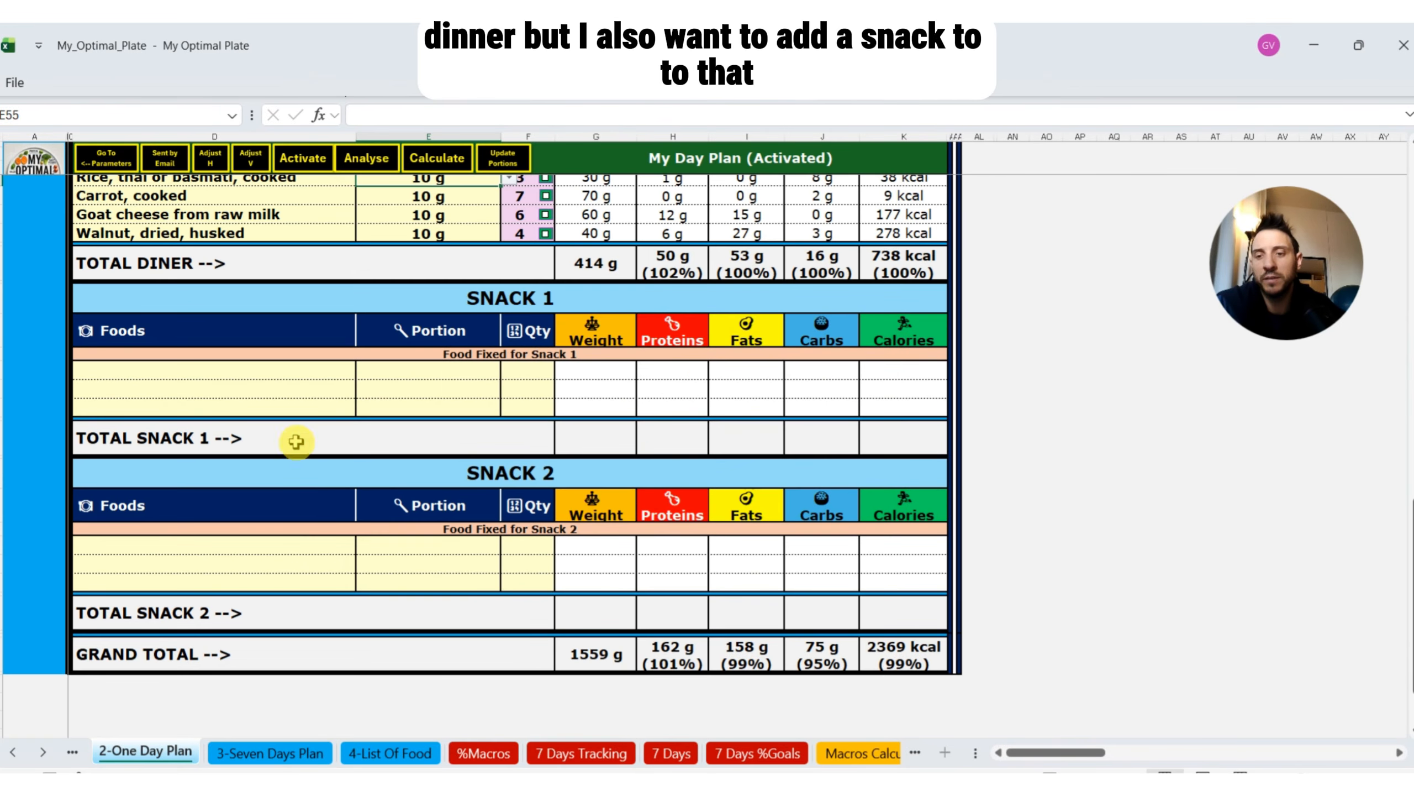
pyautogui.click(301, 369)
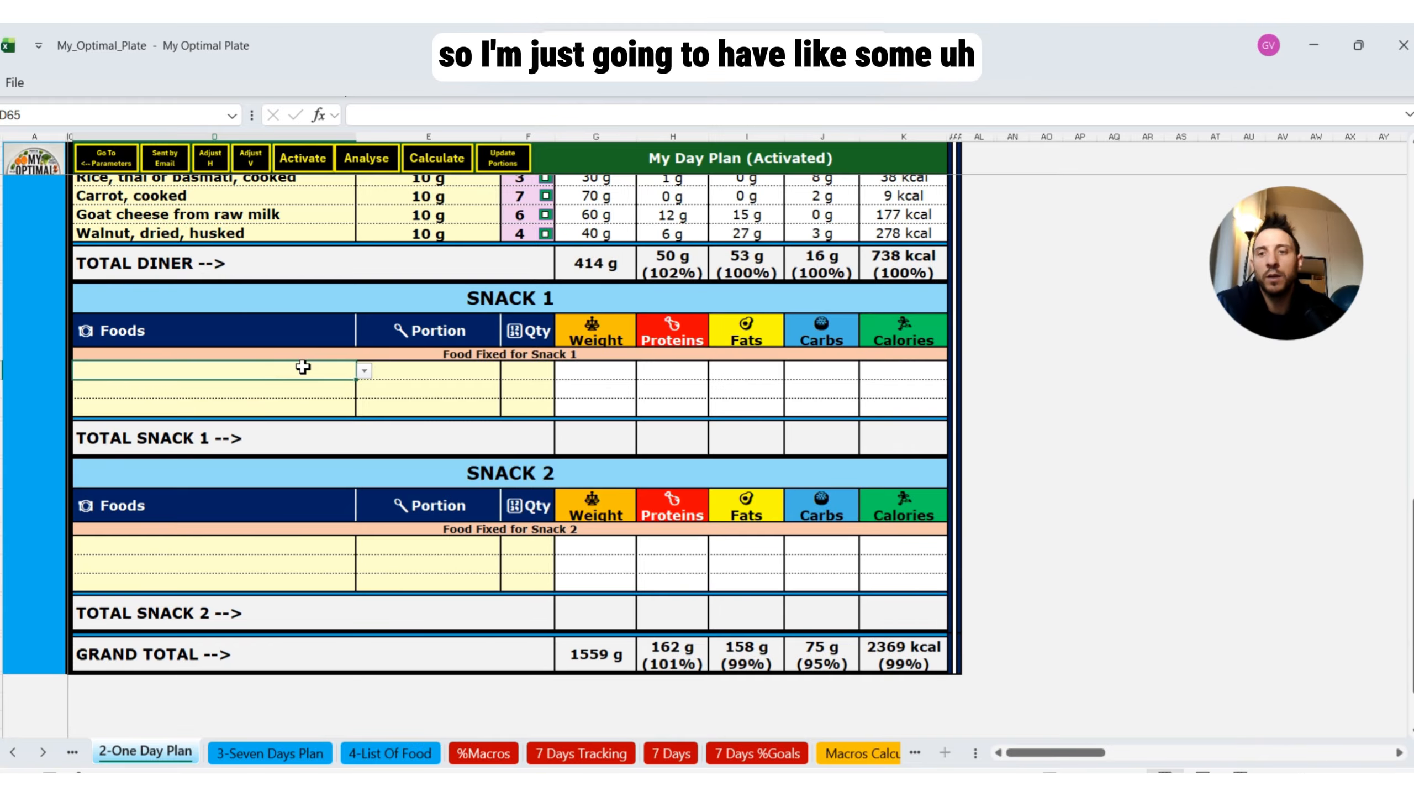
pyautogui.write('date')
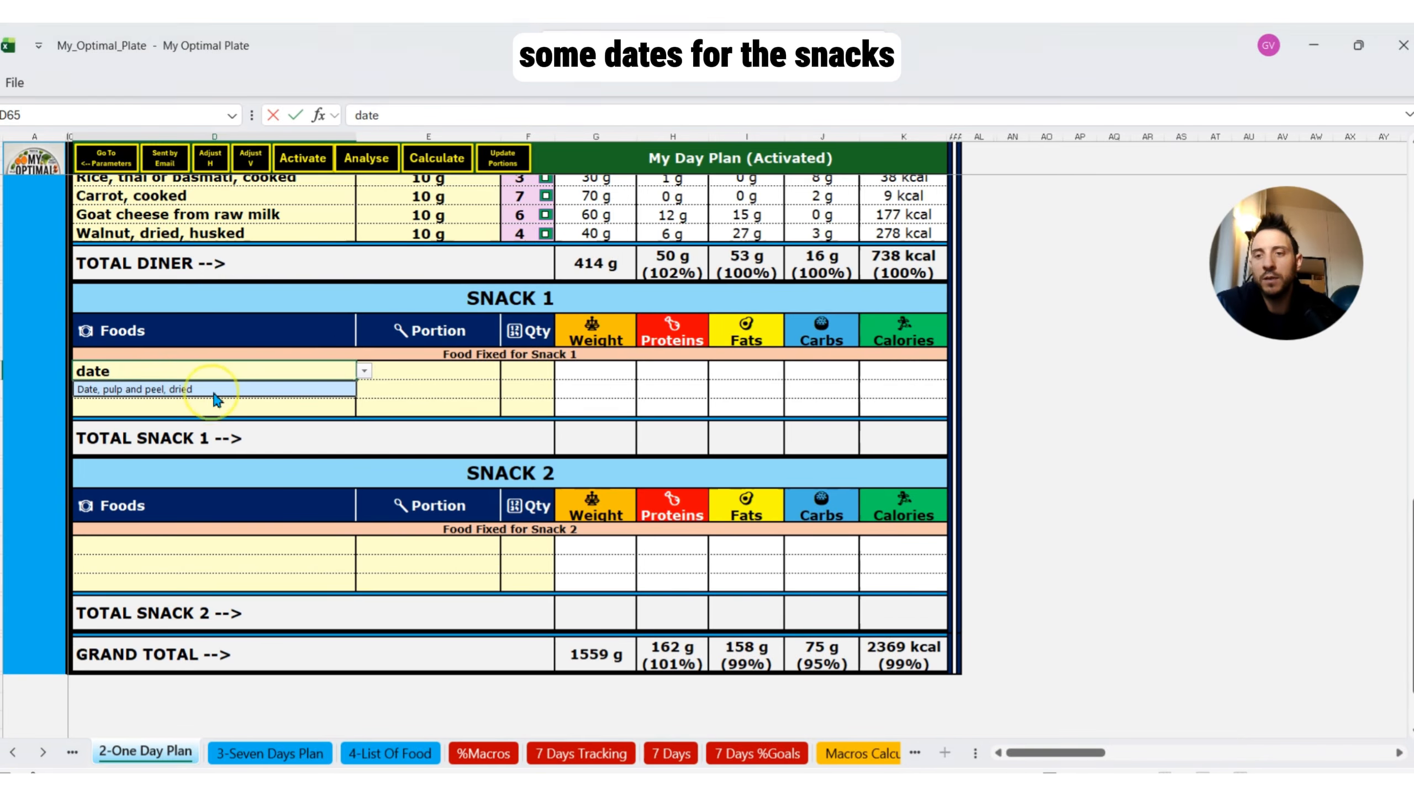
pyautogui.click(277, 388)
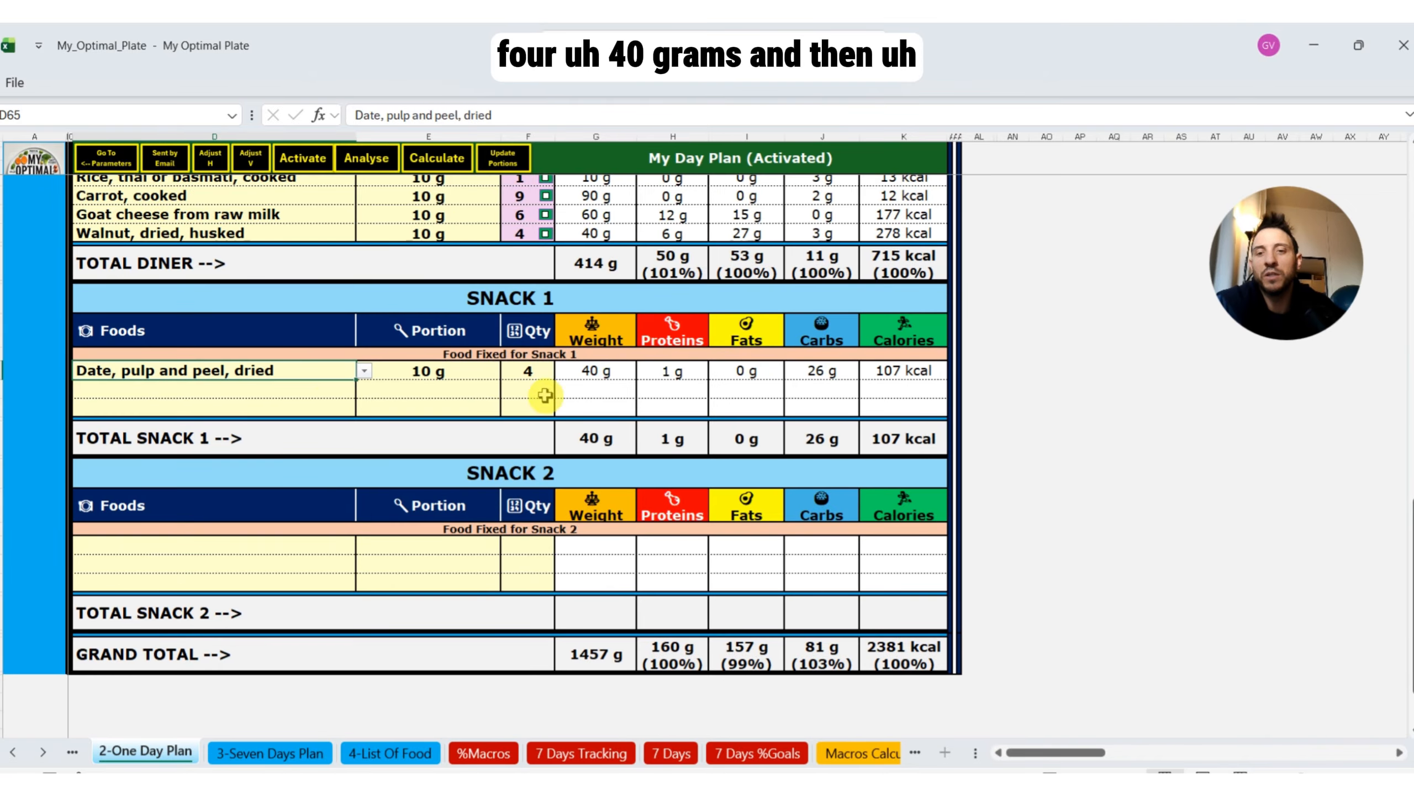
# Step: Add "Milk, semi-skimmed, pasteurised" as the second fixed food for Snack 1, with a 1 Liter portion and a quantity of 0,25
pyautogui.click(322, 390)
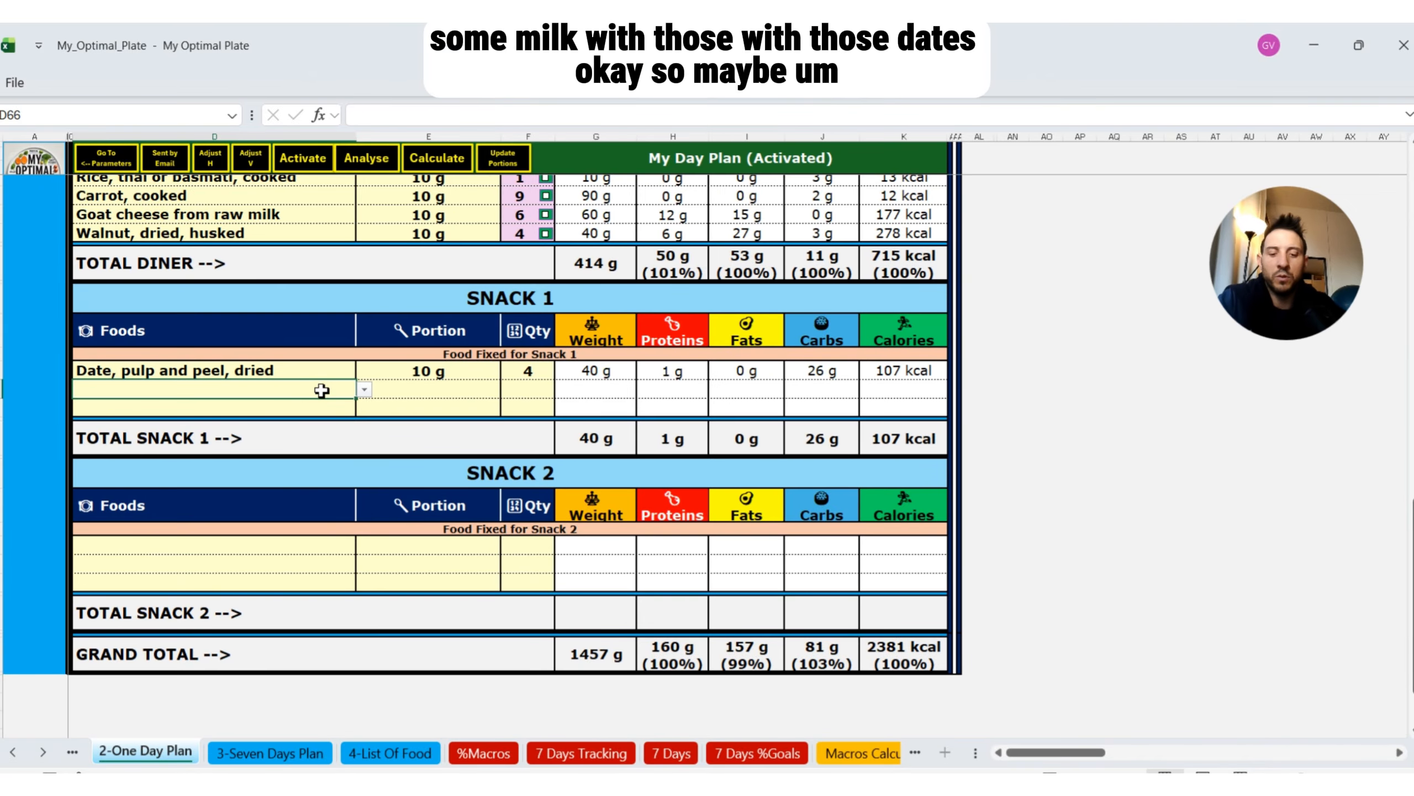
pyautogui.write('milk')
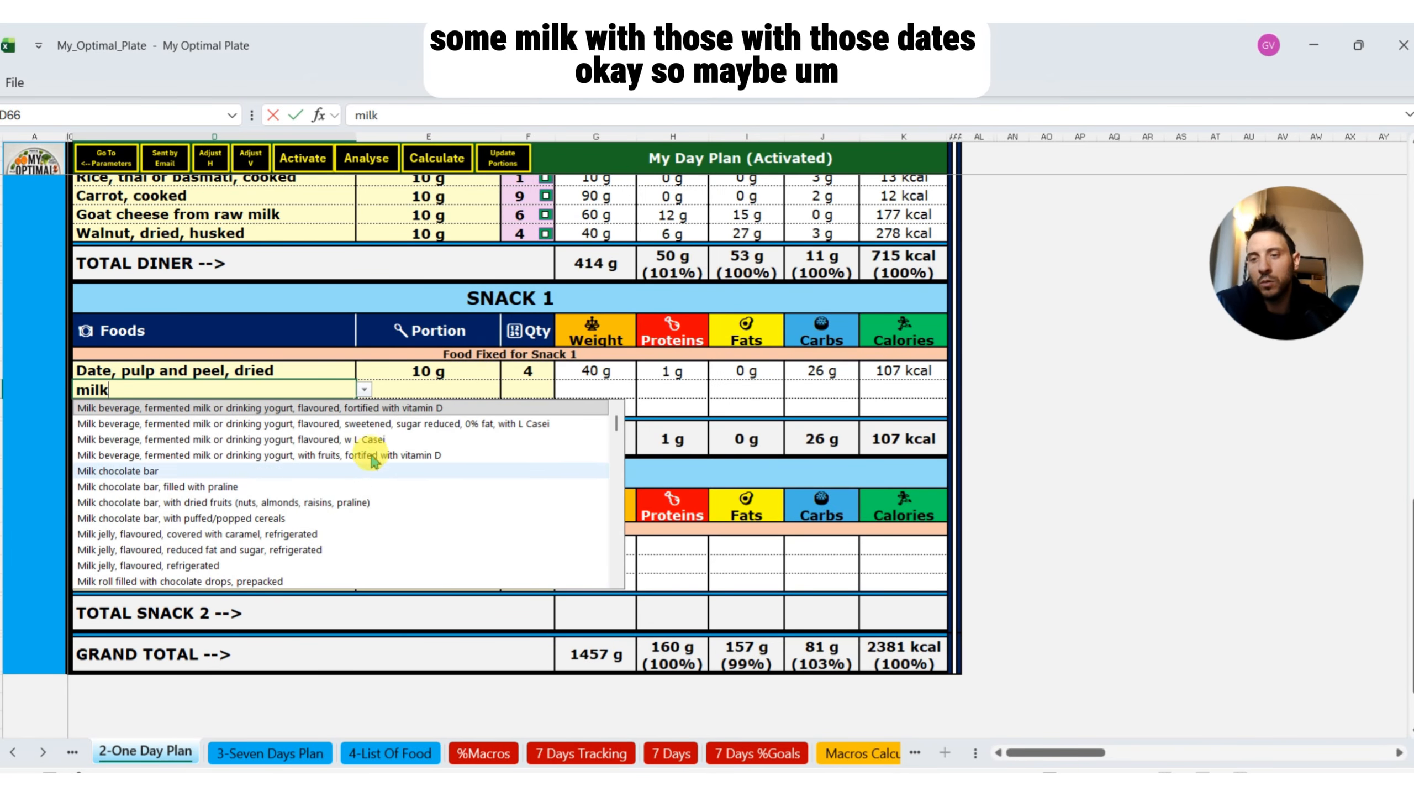
pyautogui.scroll(-3, 365, 517)
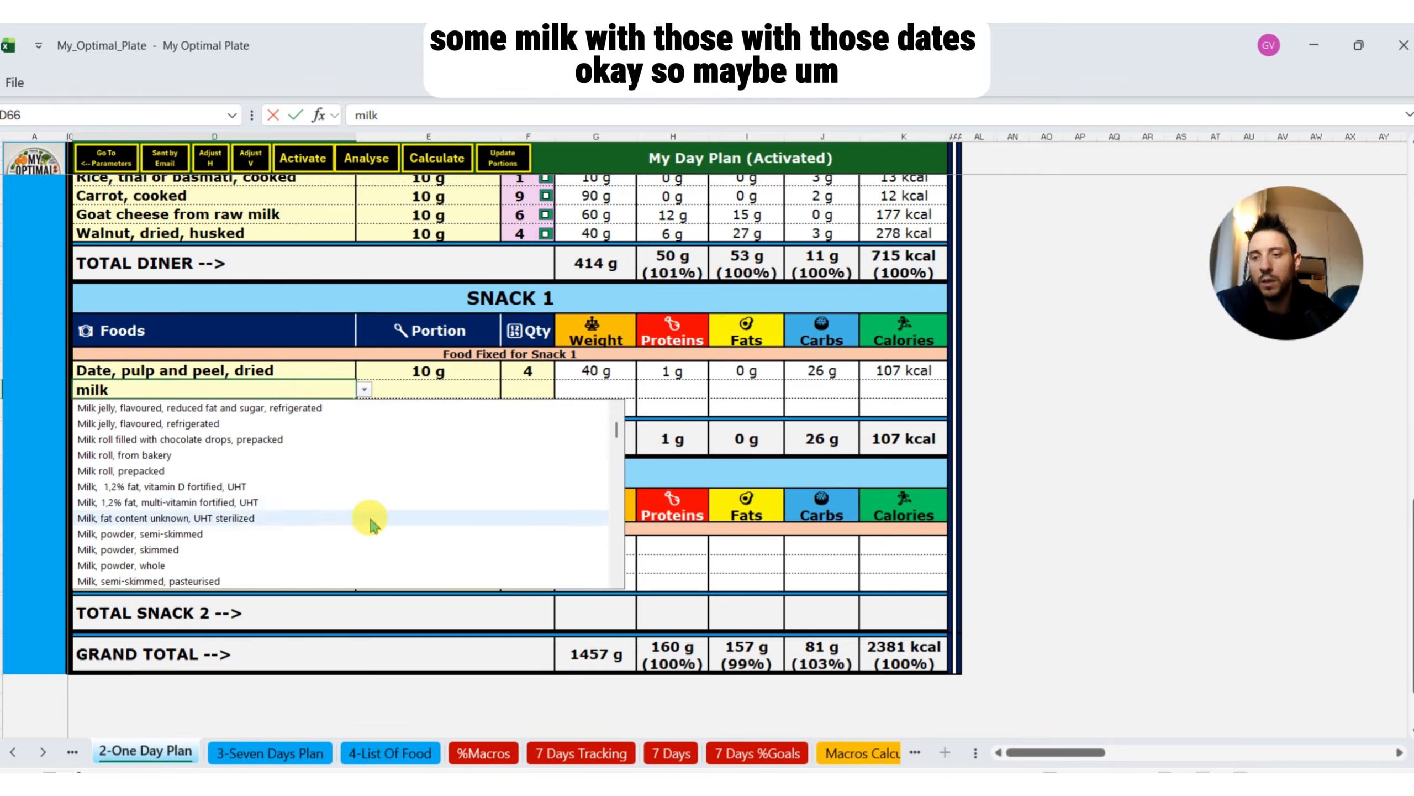
pyautogui.scroll(3, 374, 538)
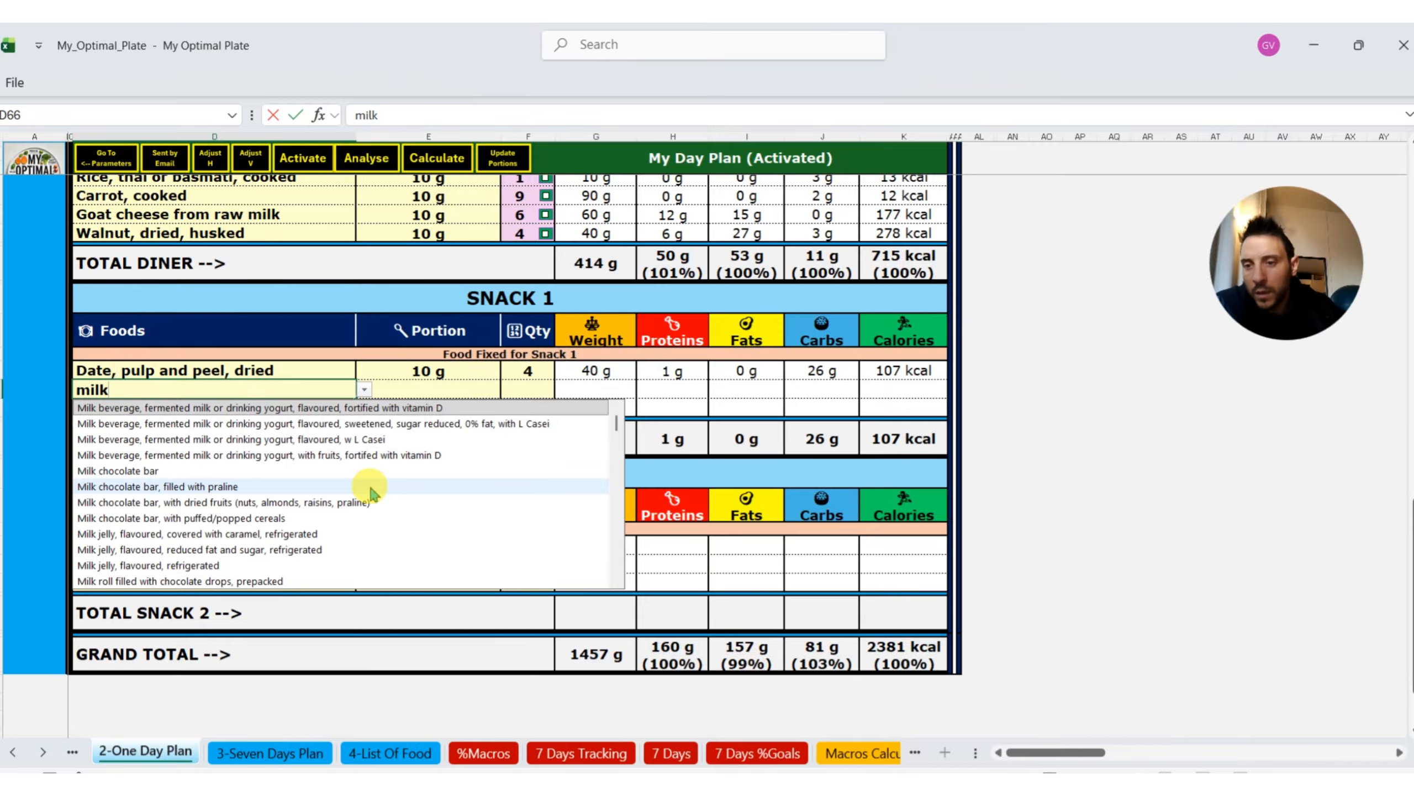
pyautogui.write(',')
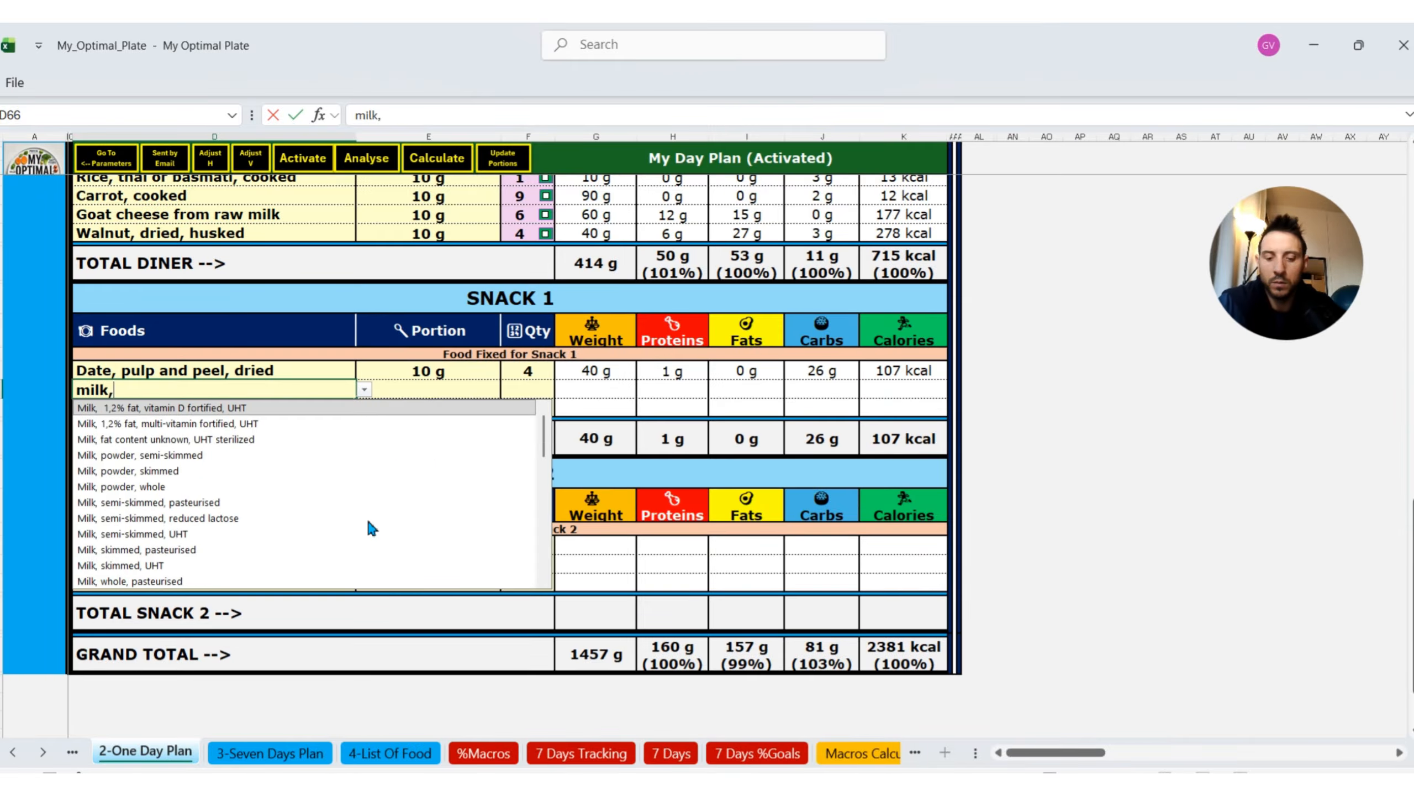
pyautogui.write(' se')
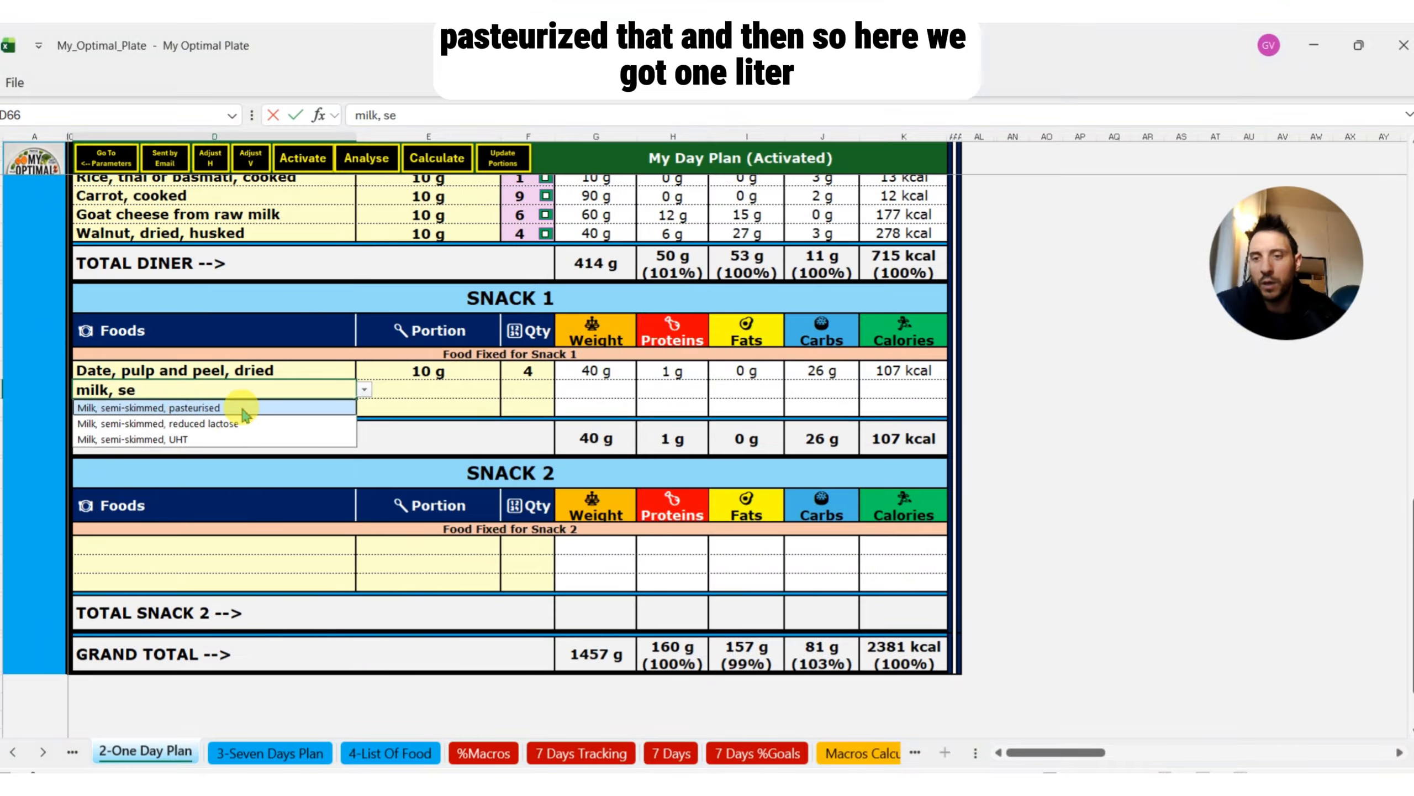
pyautogui.click(245, 407)
pyautogui.click(384, 395)
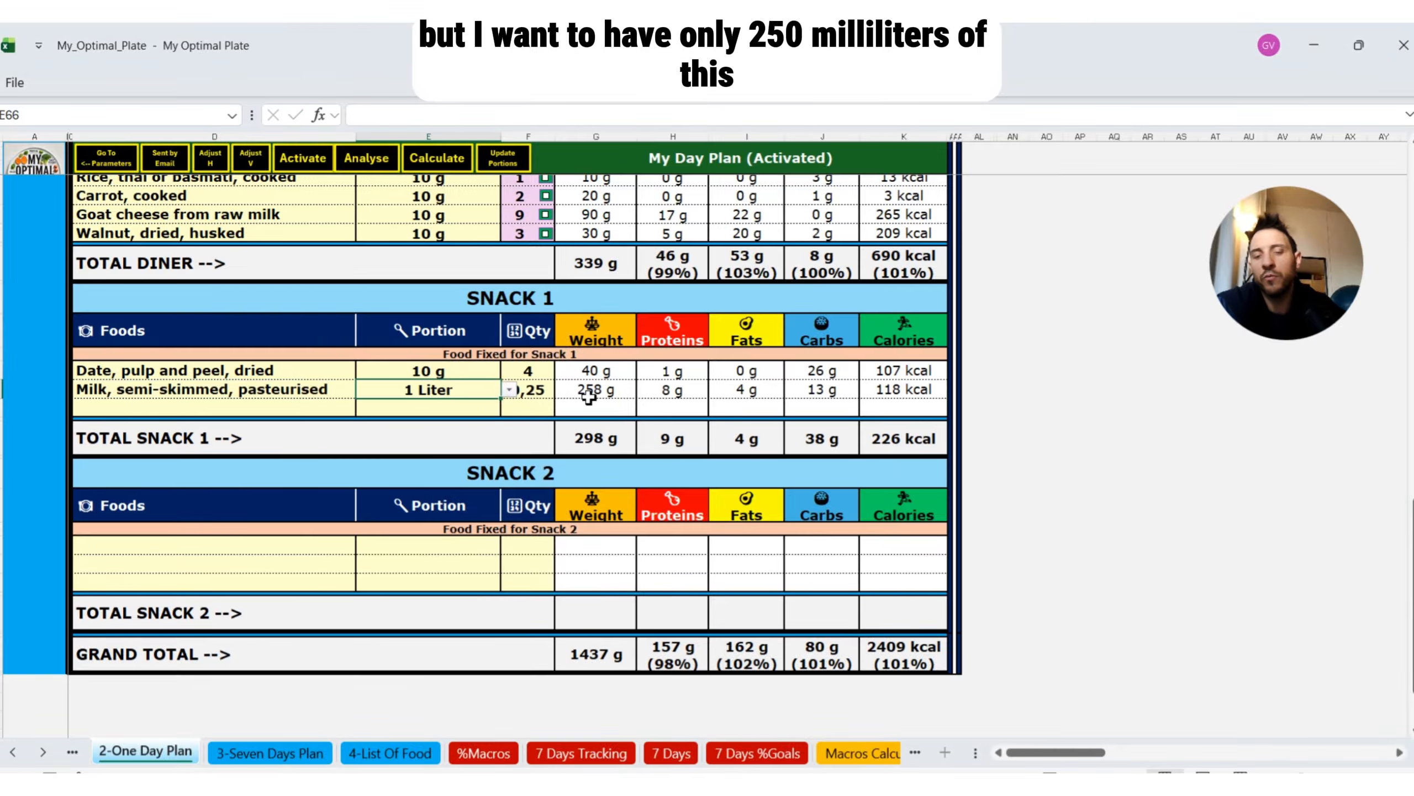
pyautogui.click(543, 393)
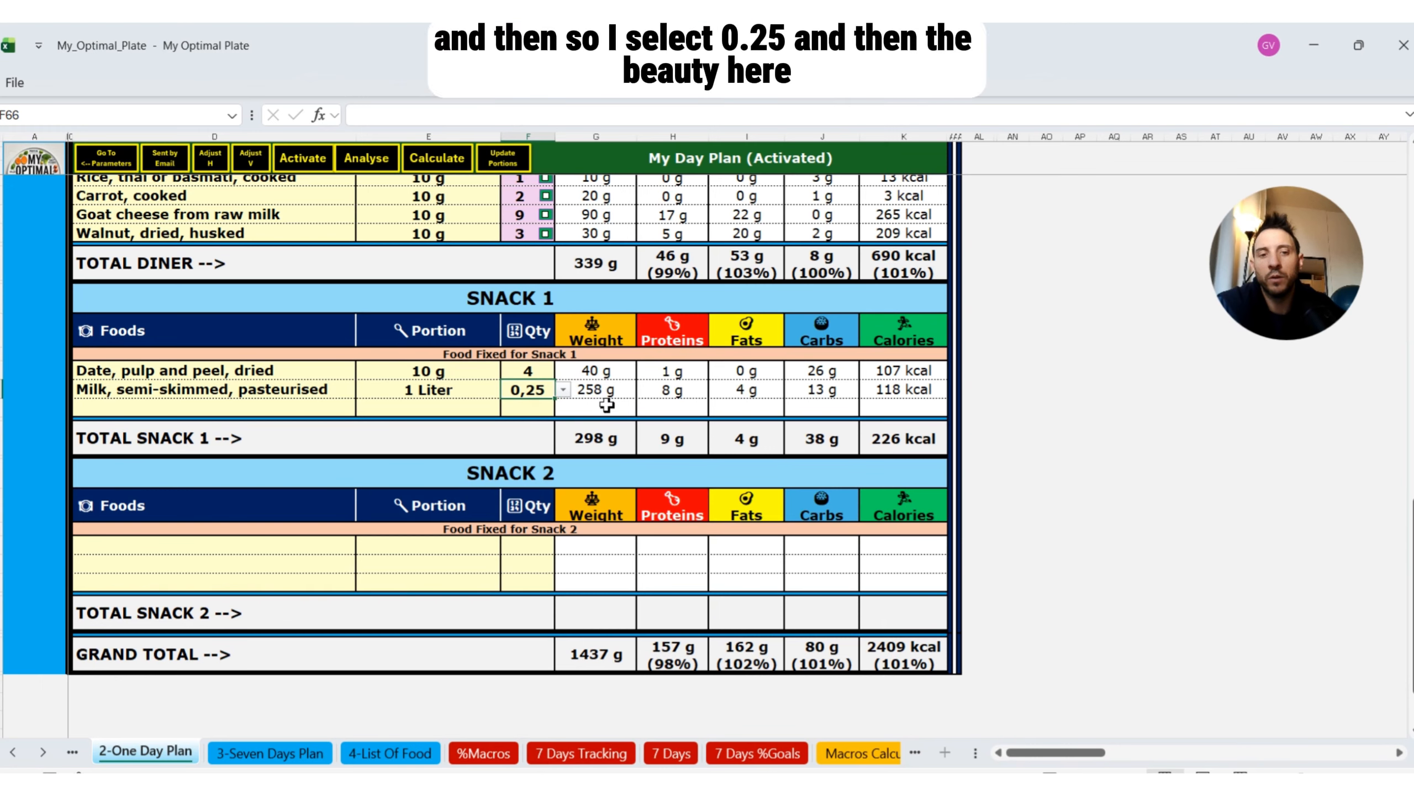
# Step: Review the recalculated quantities and macro totals of dinner, lunch and breakfast, as well as the grand total for the day
pyautogui.scroll(3, 590, 444)
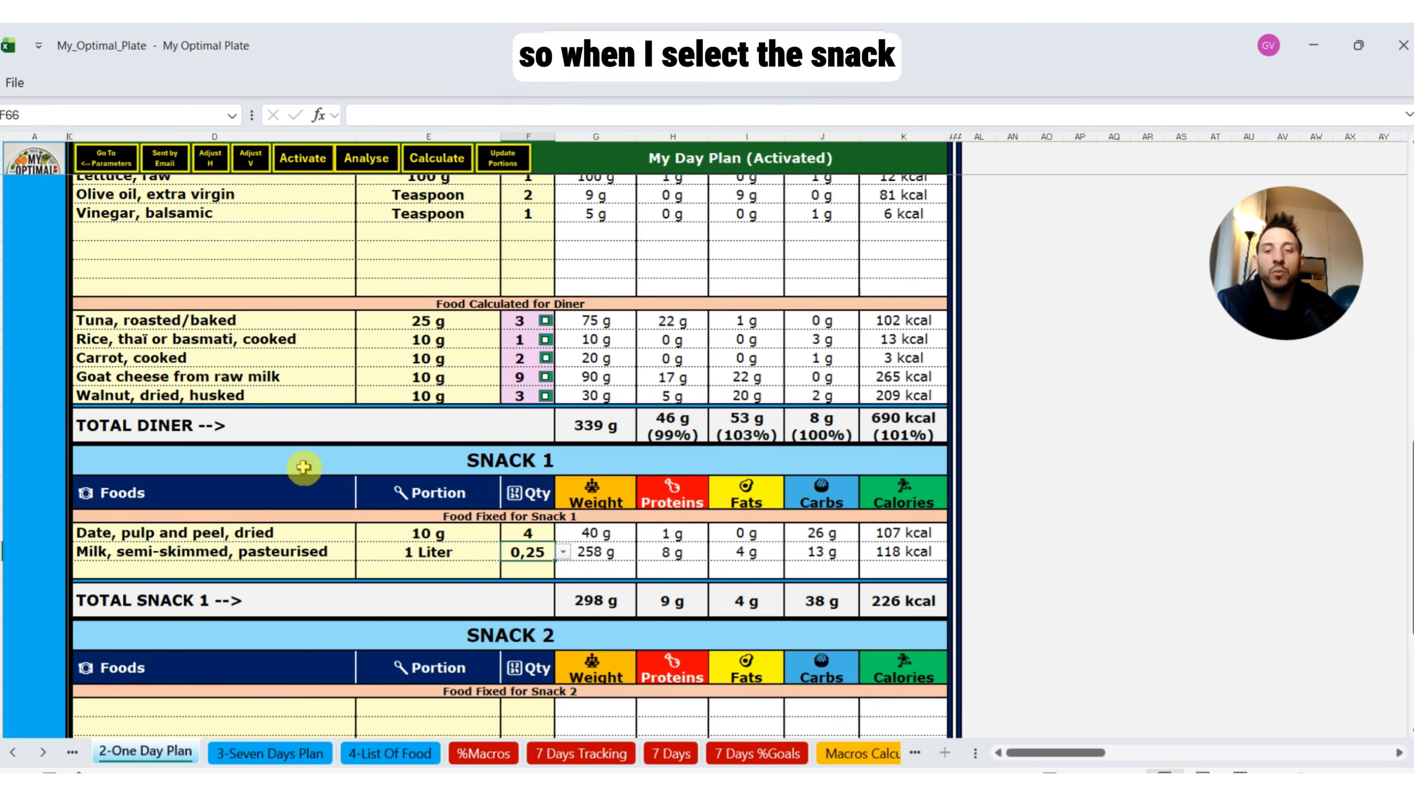
pyautogui.scroll(6, 588, 468)
pyautogui.scroll(9, 792, 468)
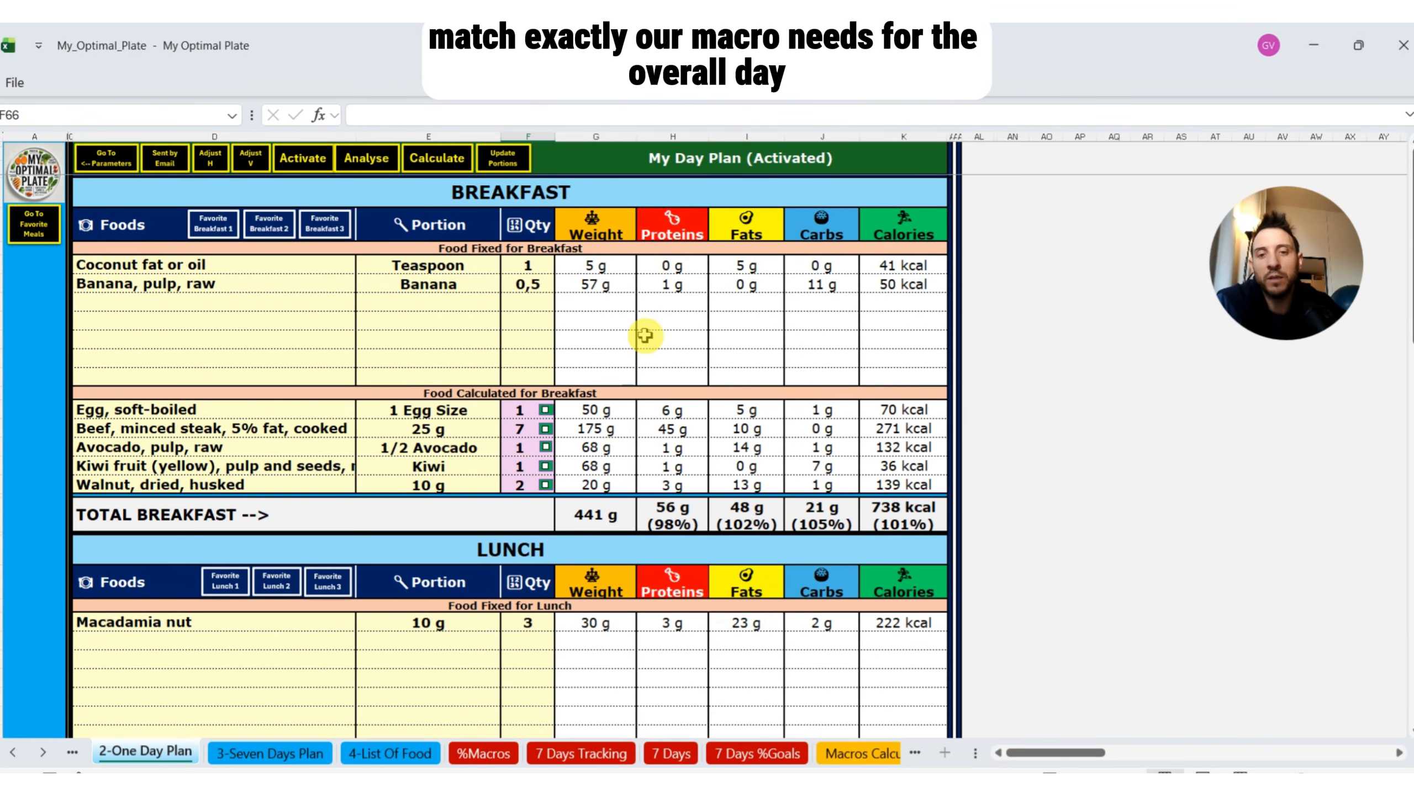
pyautogui.scroll(-20, 622, 340)
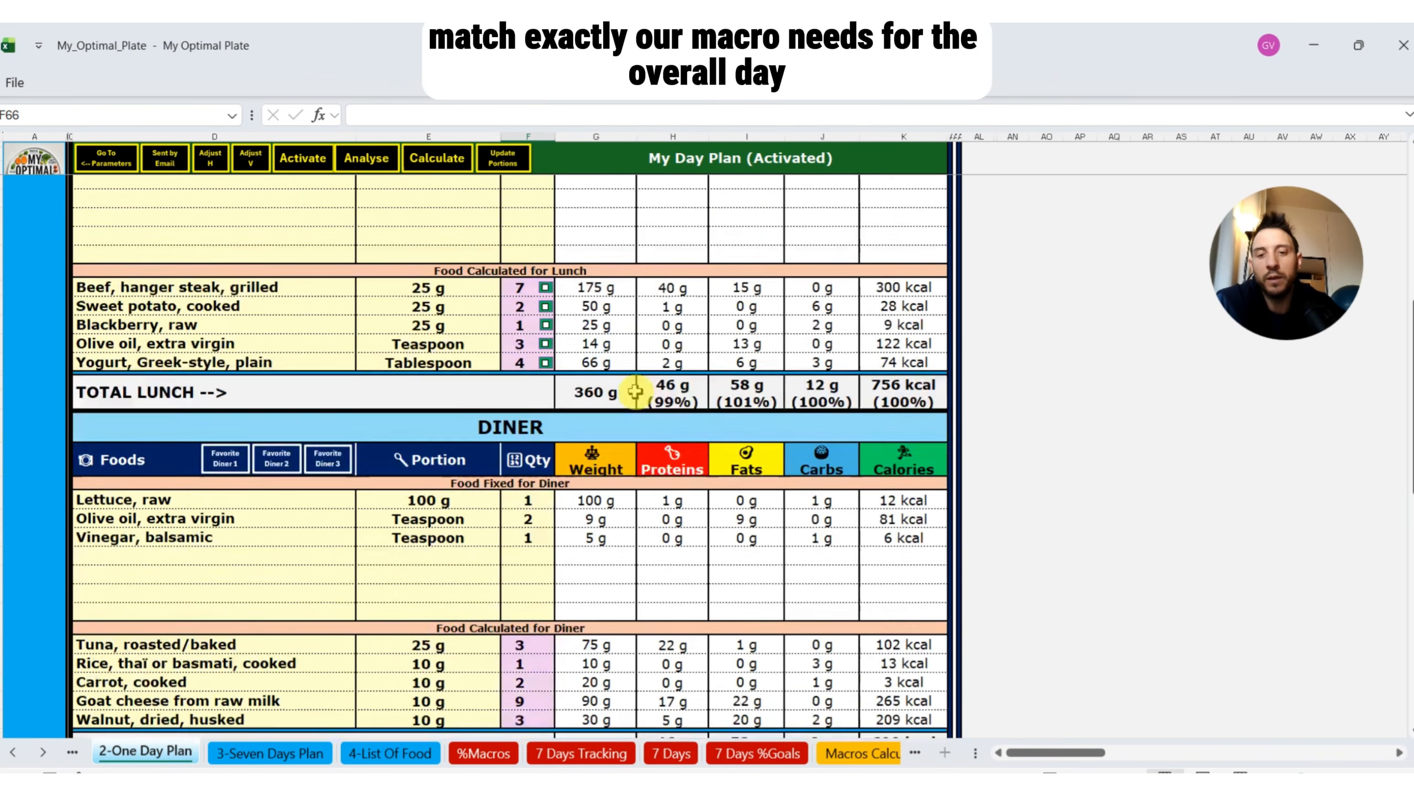
pyautogui.scroll(-3, 657, 400)
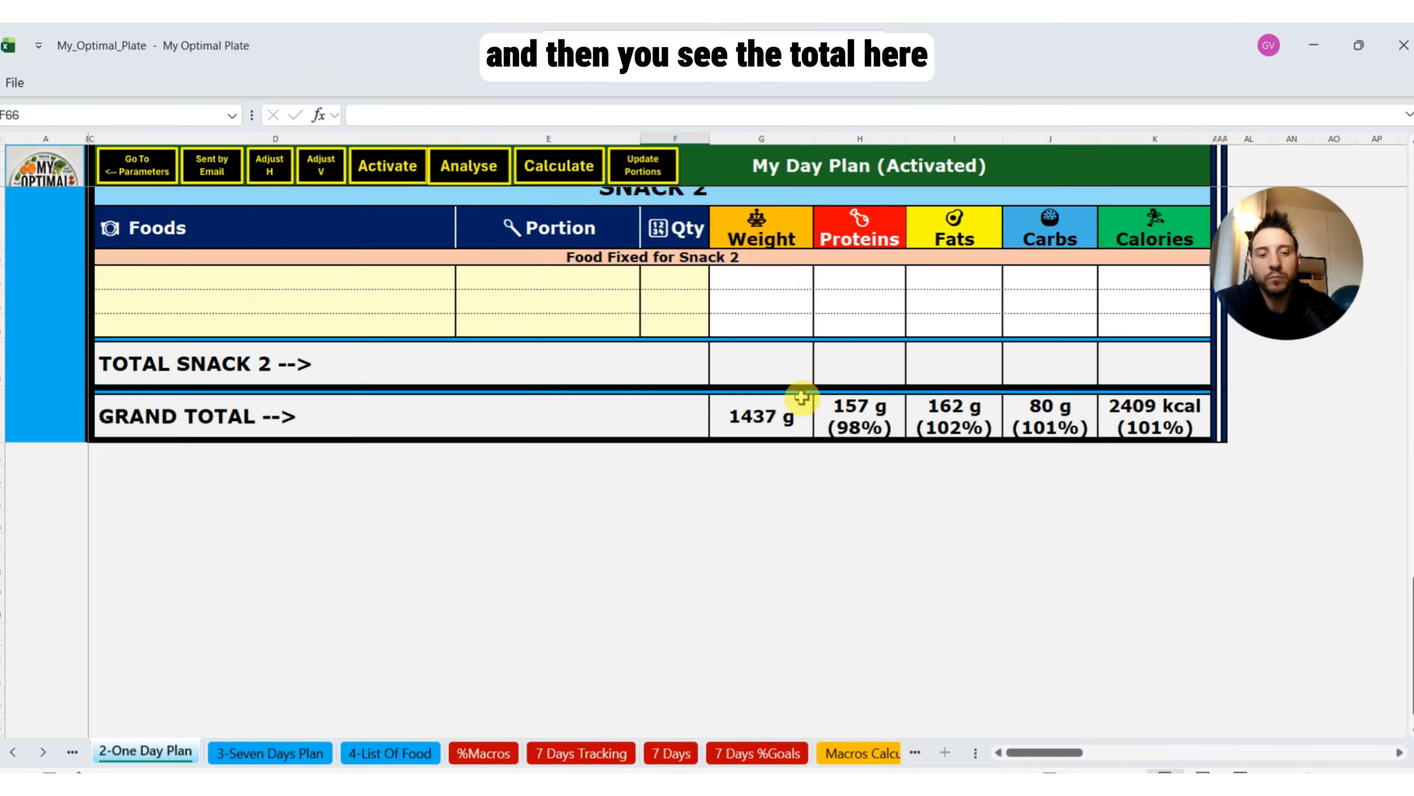